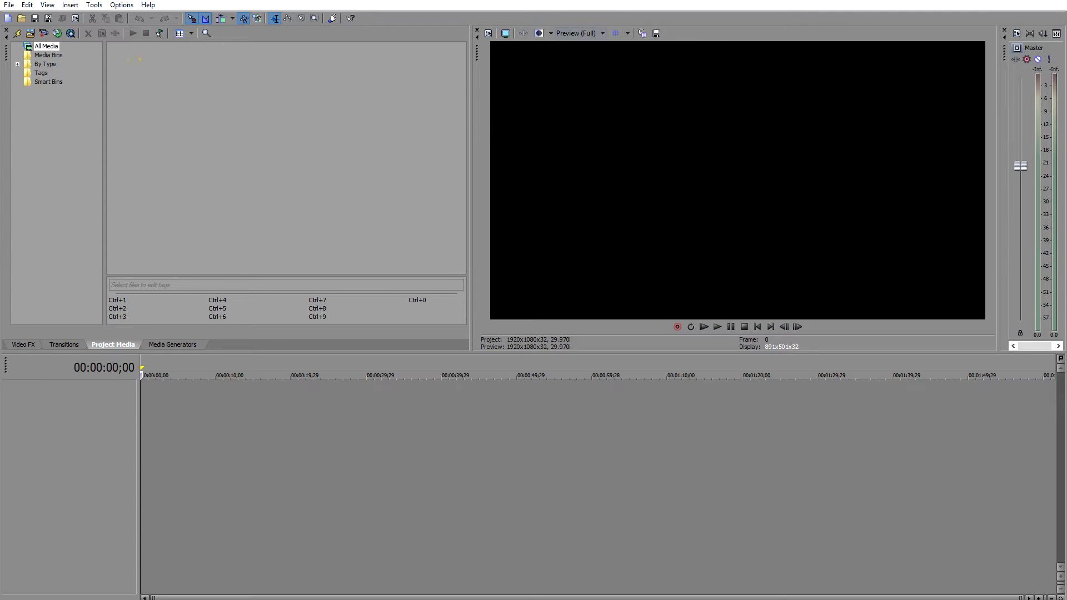
left_click(9, 5)
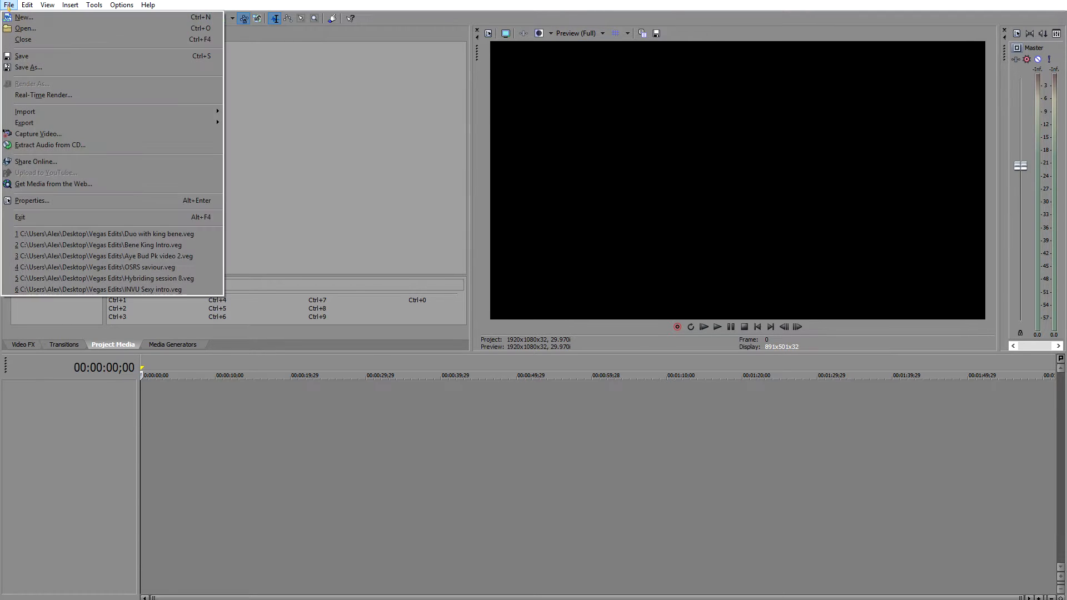
left_click(8, 5)
left_click(8, 5)
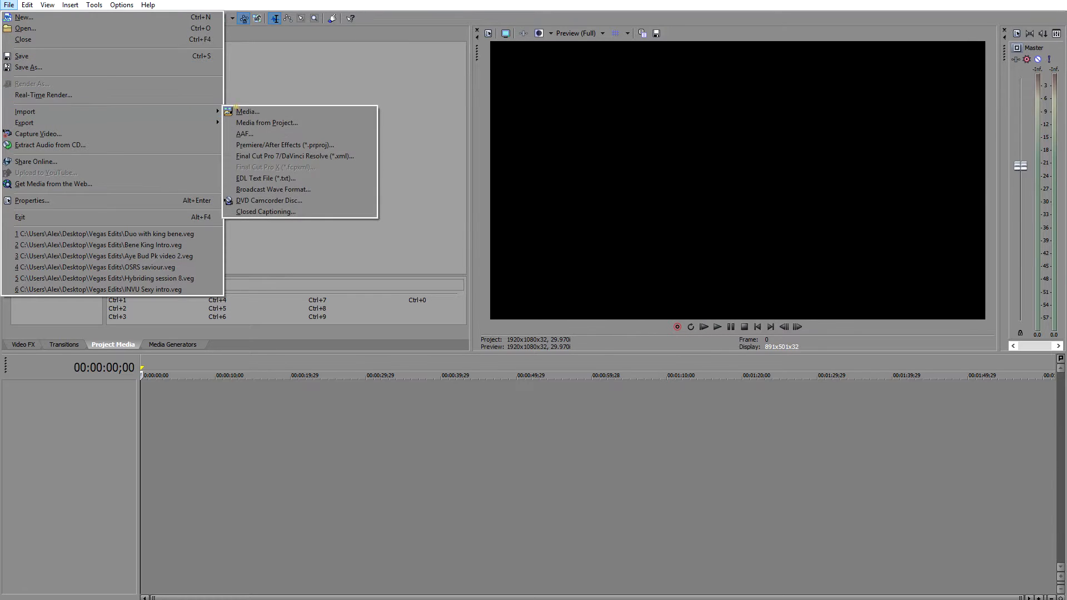
mouse_move(214, 111)
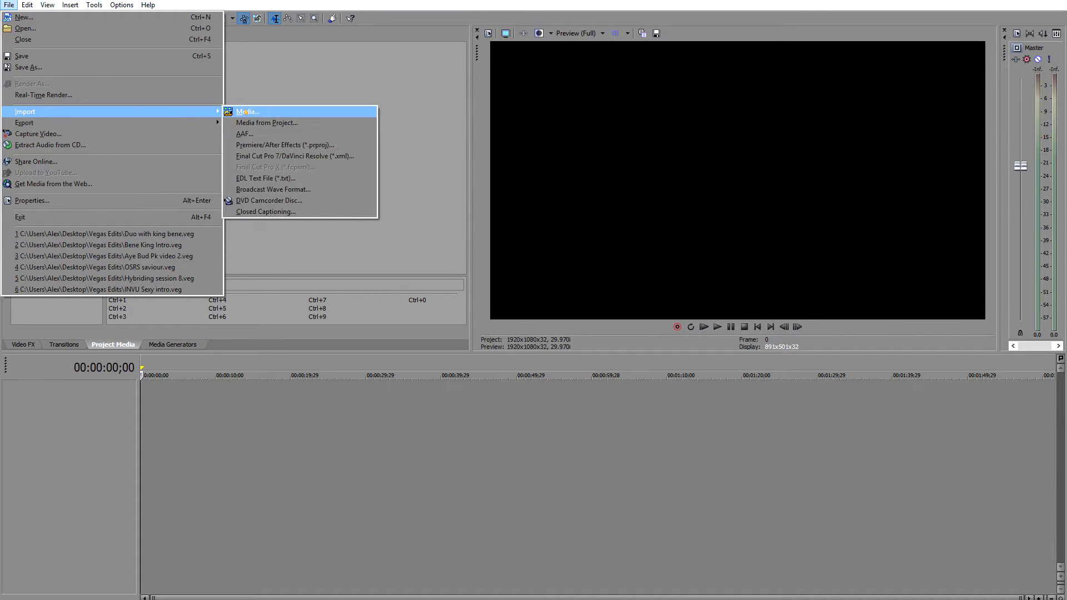
left_click(253, 112)
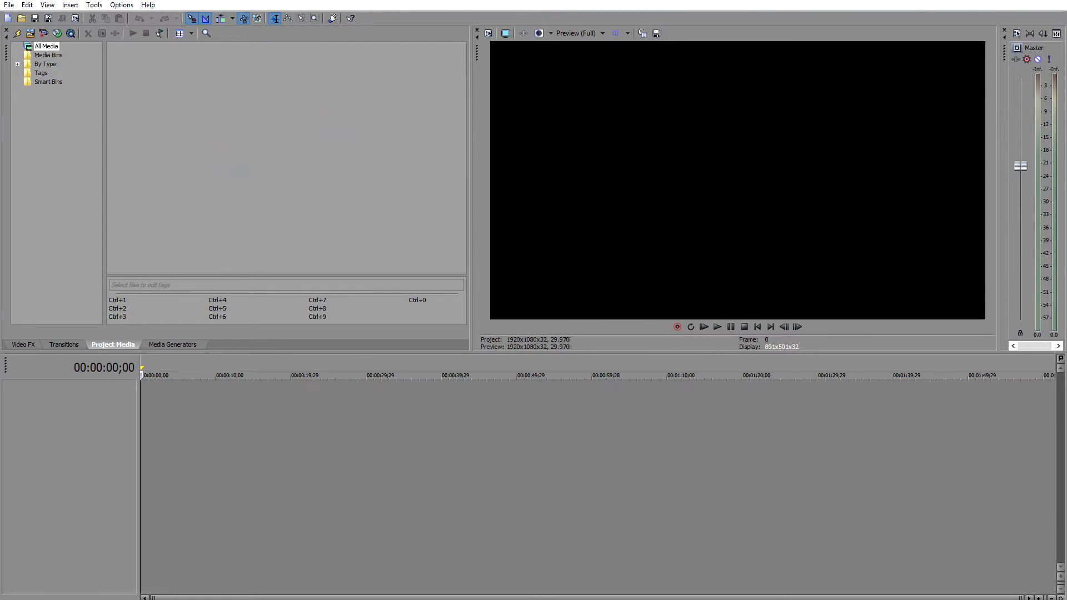
Import the Zerk sick dds video from the desktop into the project media.
left_click(1034, 1)
left_click_drag(869, 142, 228, 377)
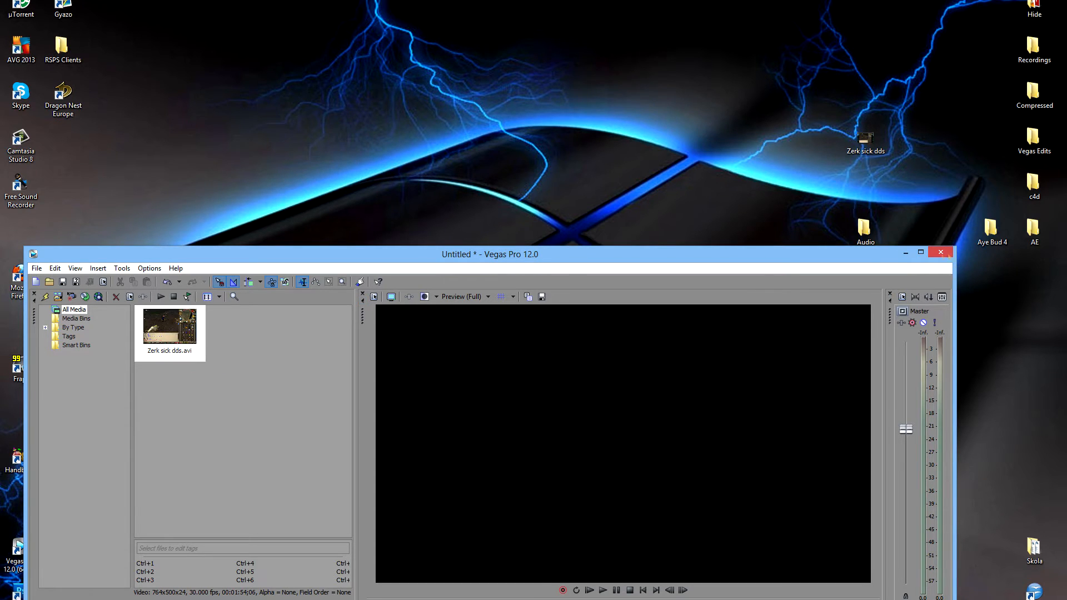
left_click(919, 252)
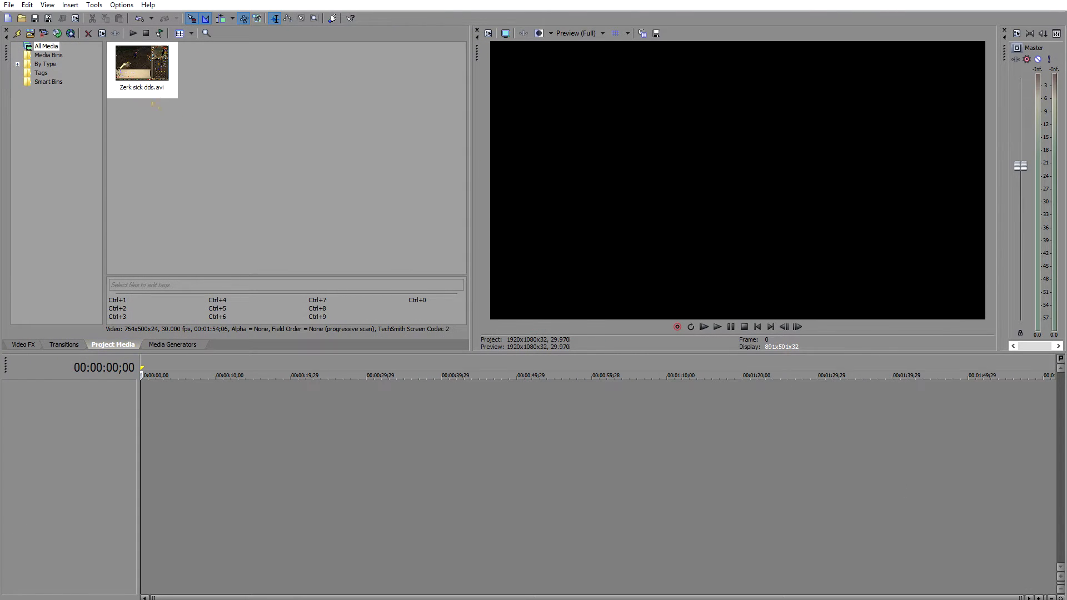
Place Zerk sick dds.avi at the start of the timeline without matching the project video settings to the clip.
left_click_drag(142, 66, 138, 118)
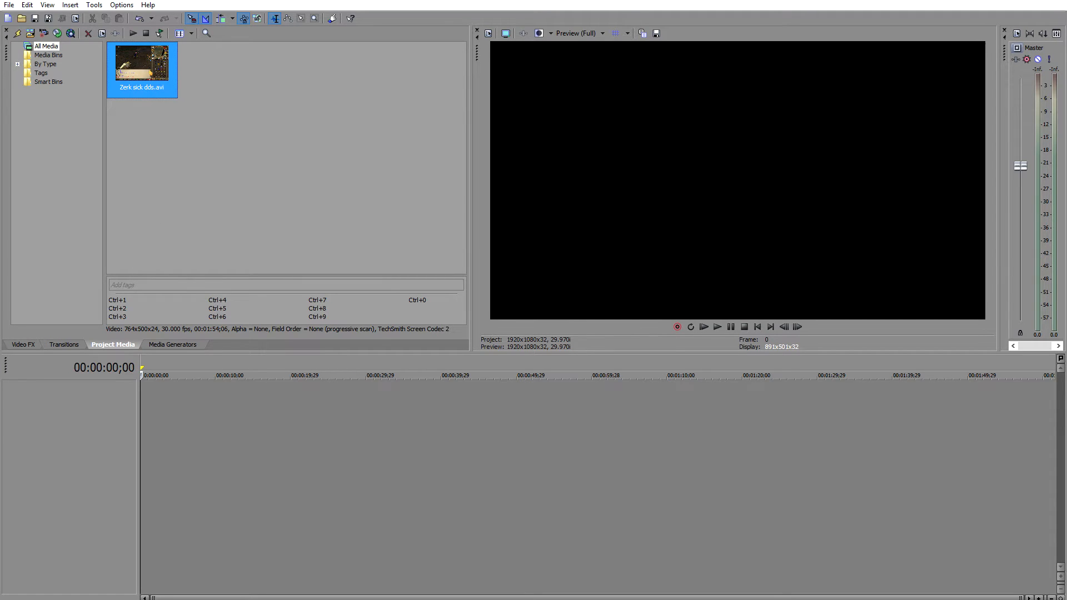
left_click_drag(140, 67, 144, 400)
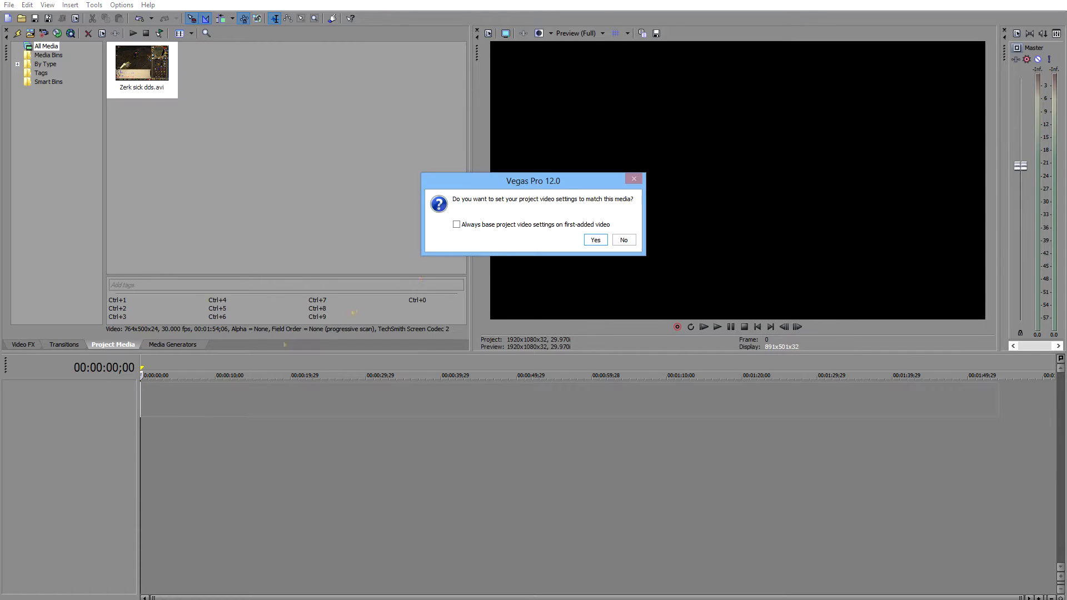
left_click_drag(532, 187, 378, 192)
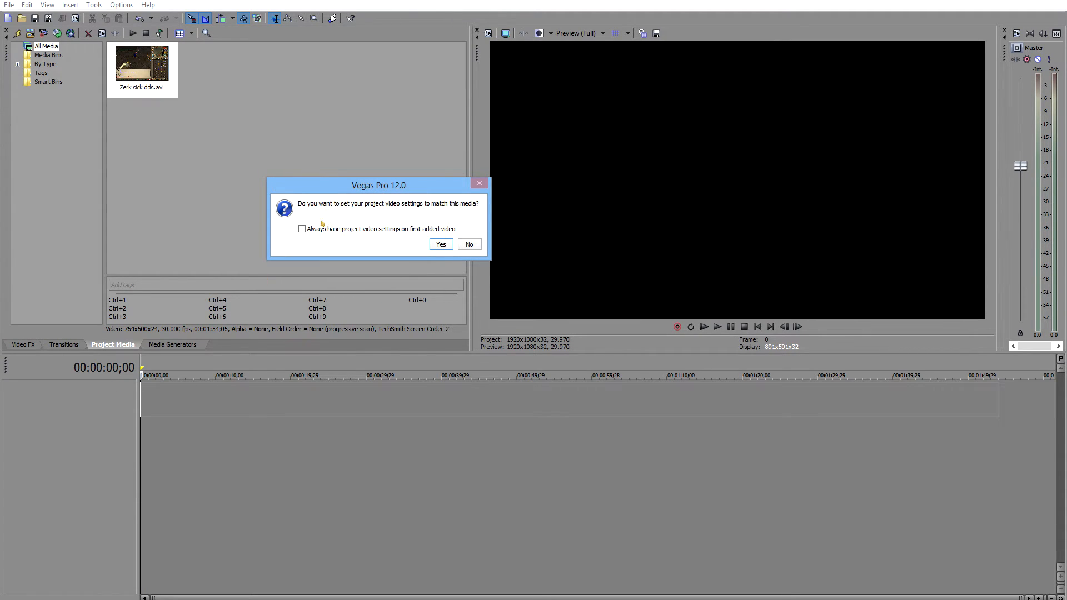
left_click(468, 245)
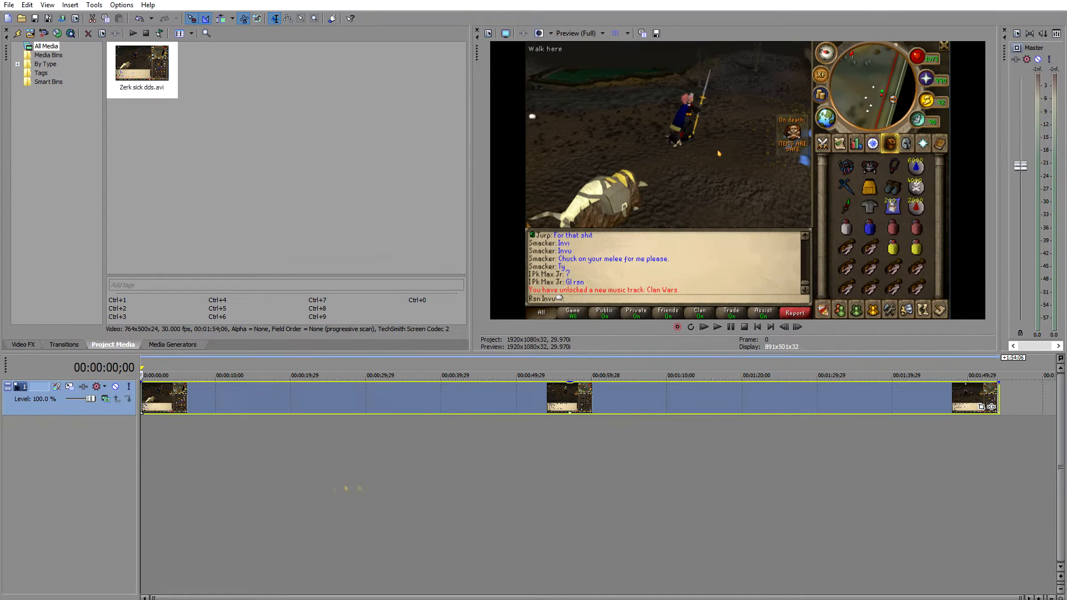
Examine frames at several points in the first half of the clip to see how the footage fits the preview frame.
left_click(388, 397)
left_click(484, 398)
right_click(489, 395)
left_click(391, 417)
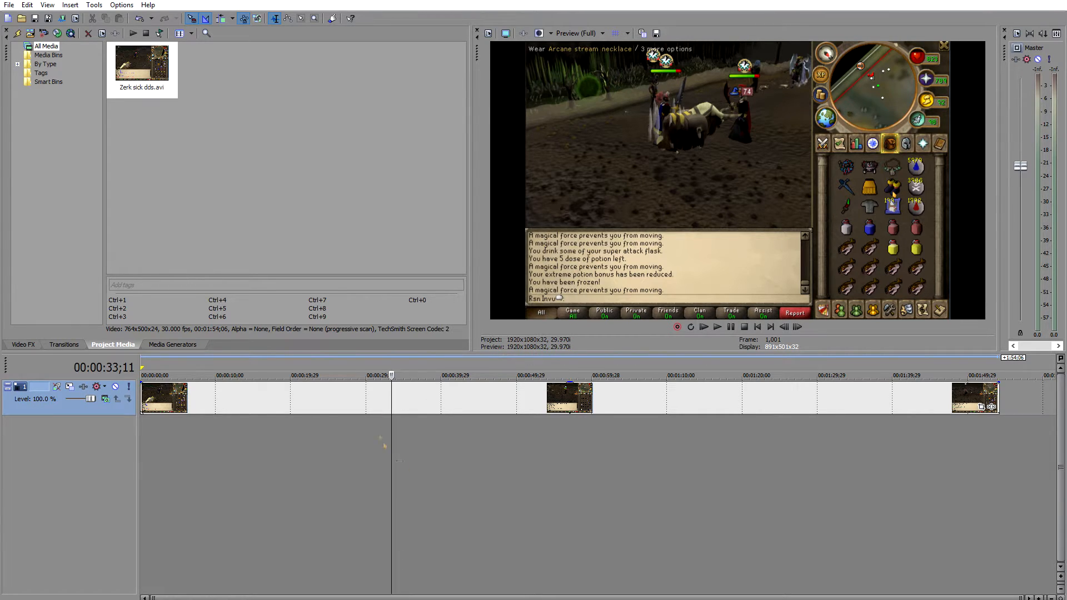
left_click(425, 477)
left_click(323, 469)
left_click(418, 445)
left_click_drag(325, 440, 329, 439)
left_click(445, 452)
left_click(365, 452)
left_click(468, 426)
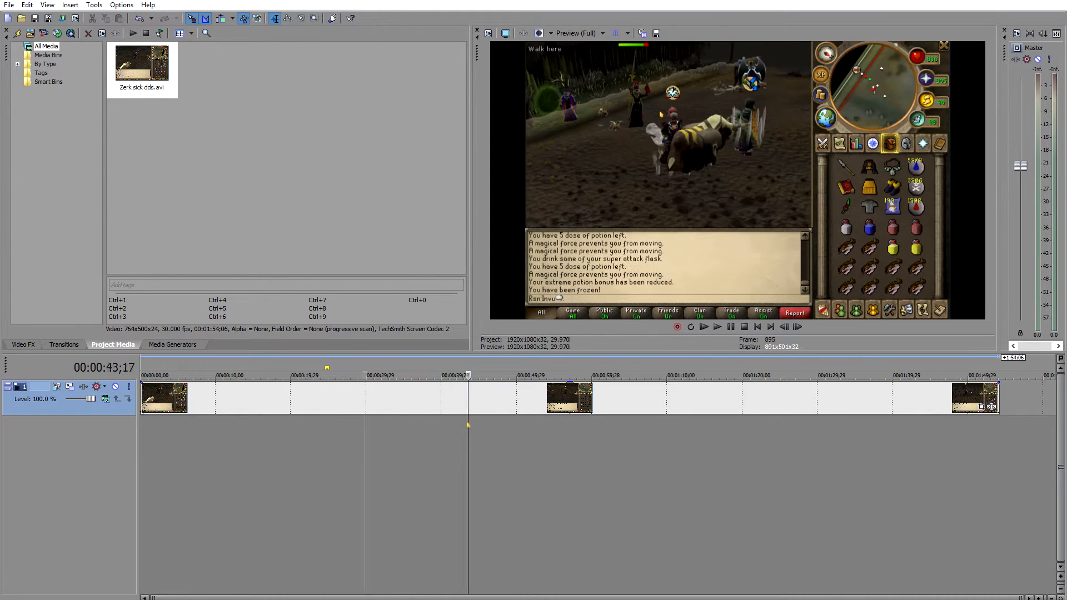
left_click(382, 431)
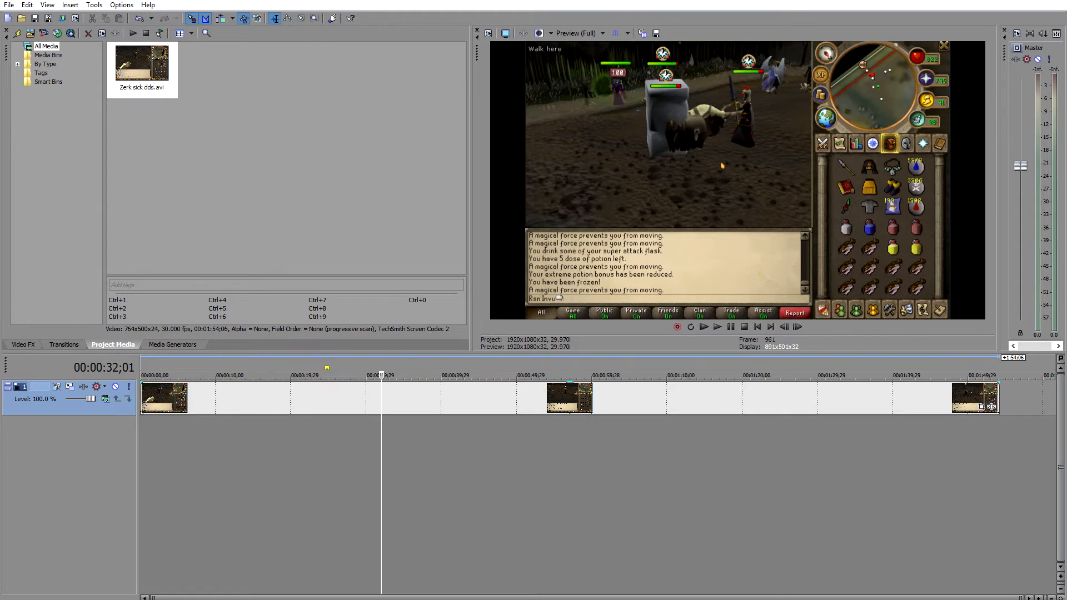
Turn off Maintain aspect ratio in the timeline clip's properties and preview the clip at a few points.
right_click(465, 400)
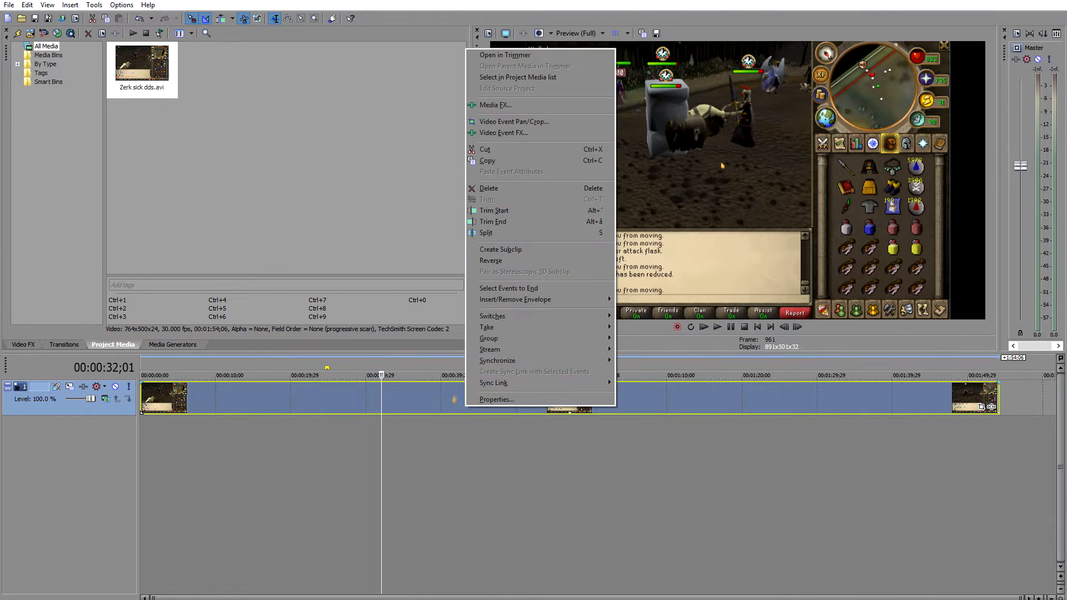
left_click(509, 400)
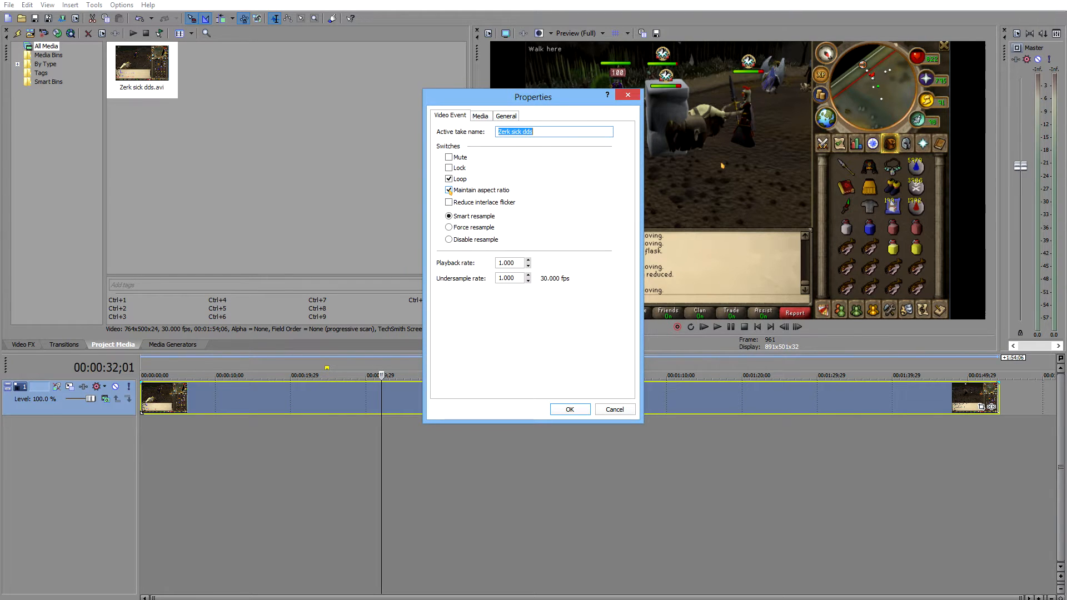
left_click(448, 190)
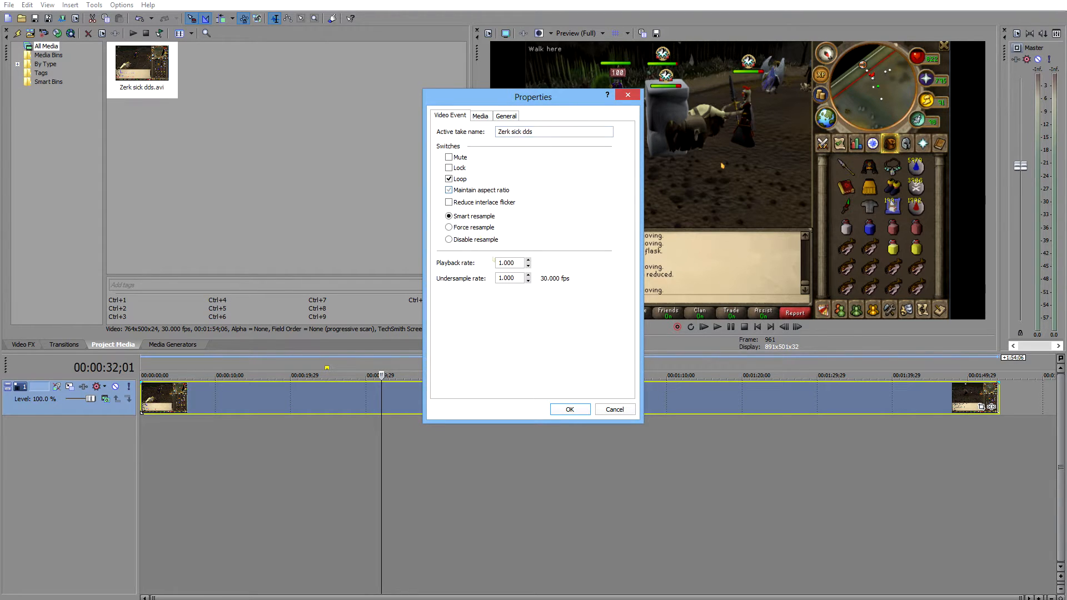
left_click(562, 405)
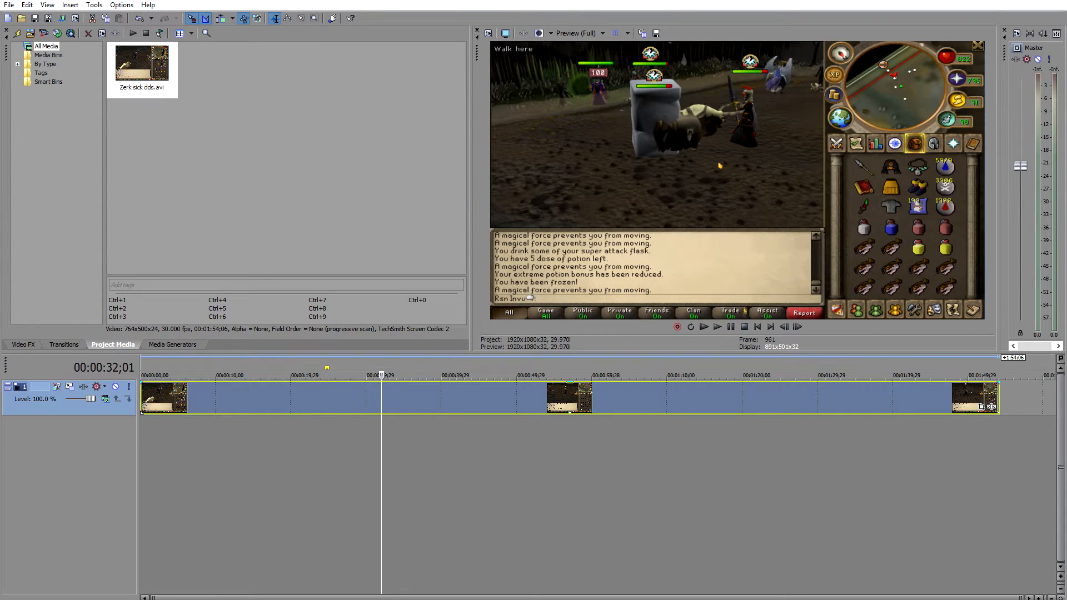
left_click(438, 436)
left_click(342, 436)
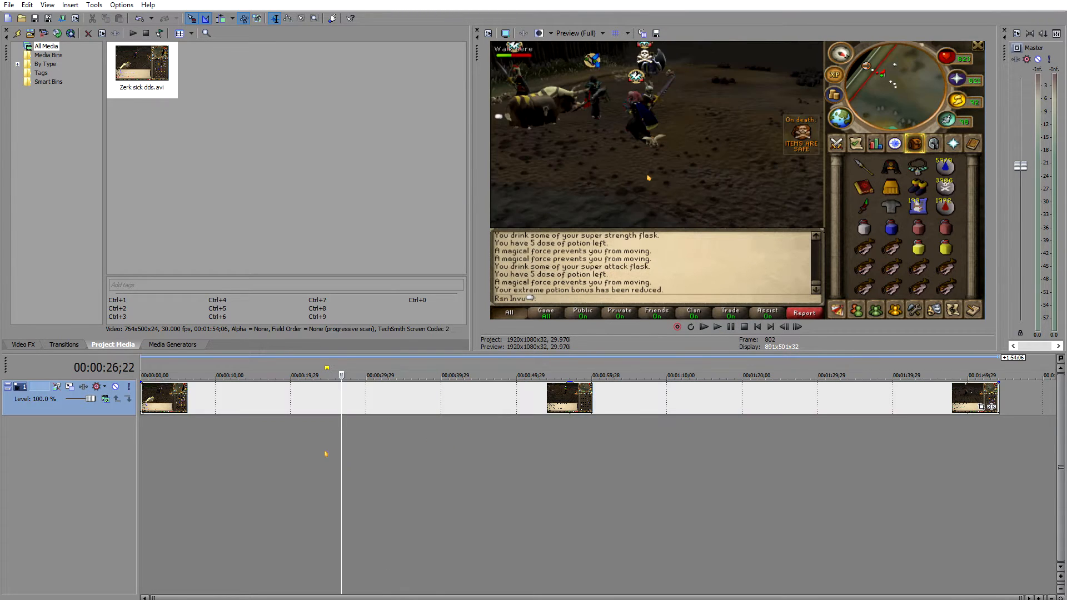
left_click(333, 440)
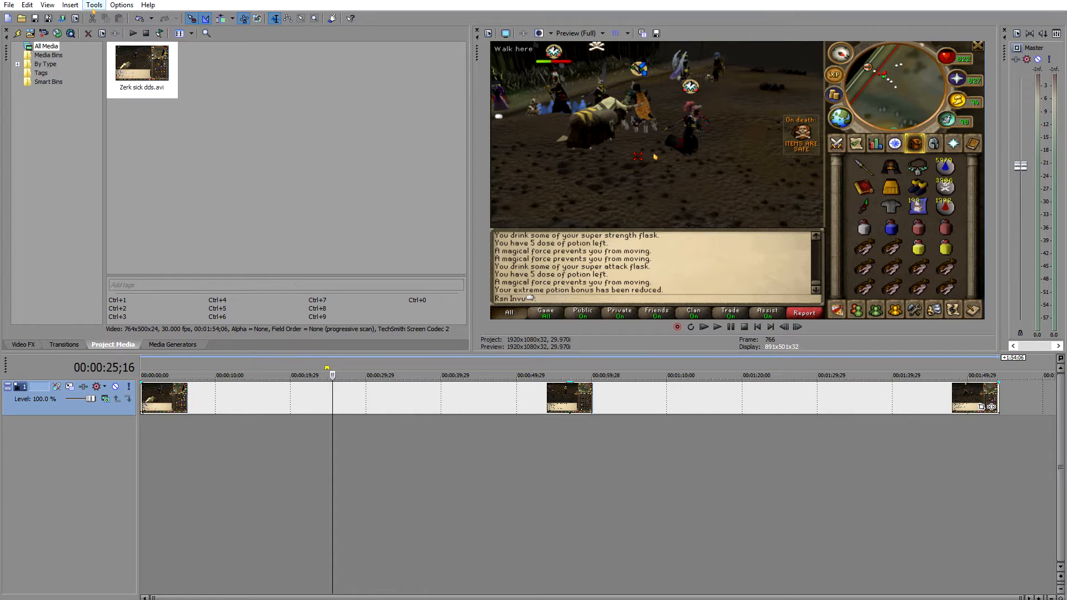
left_click(70, 5)
mouse_move(97, 8)
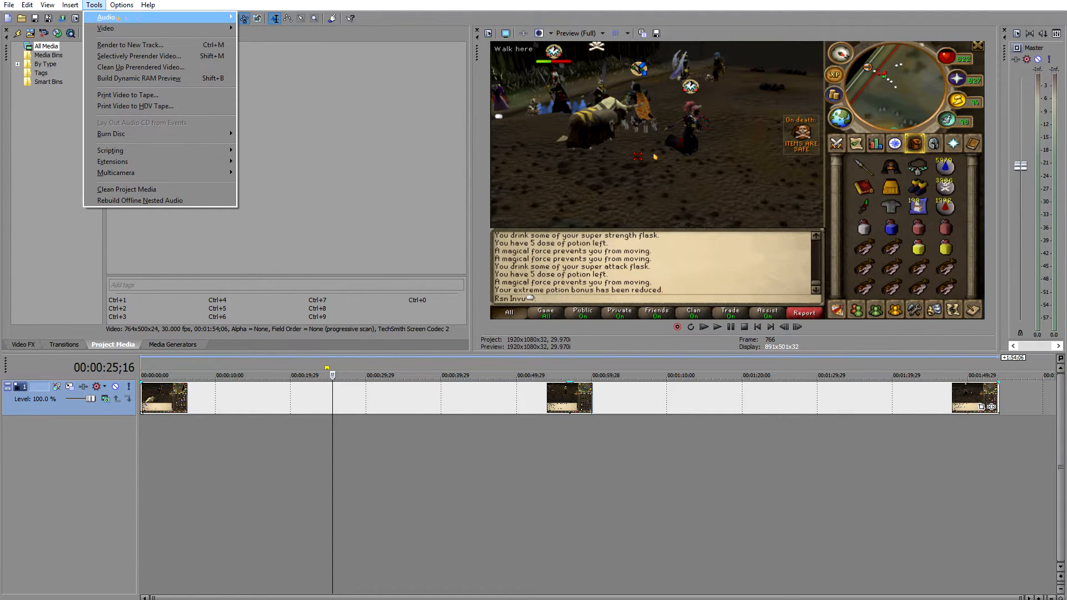
key("Escape")
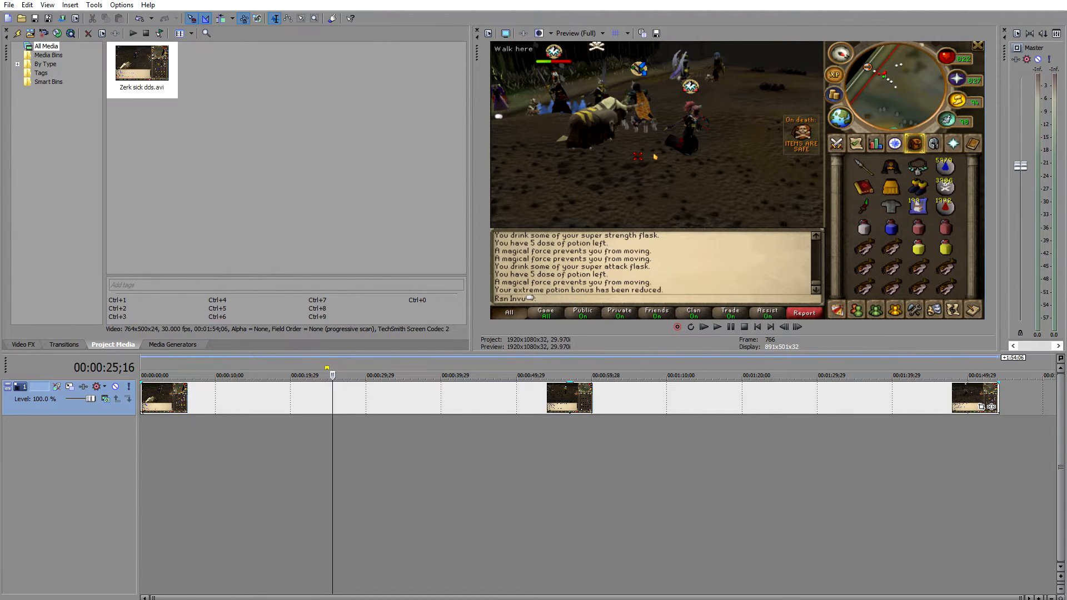
Keep the project video size at 1,920 by 1,080, select the 29.970 (NTSC) frame rate and accept the project properties.
left_click(9, 5)
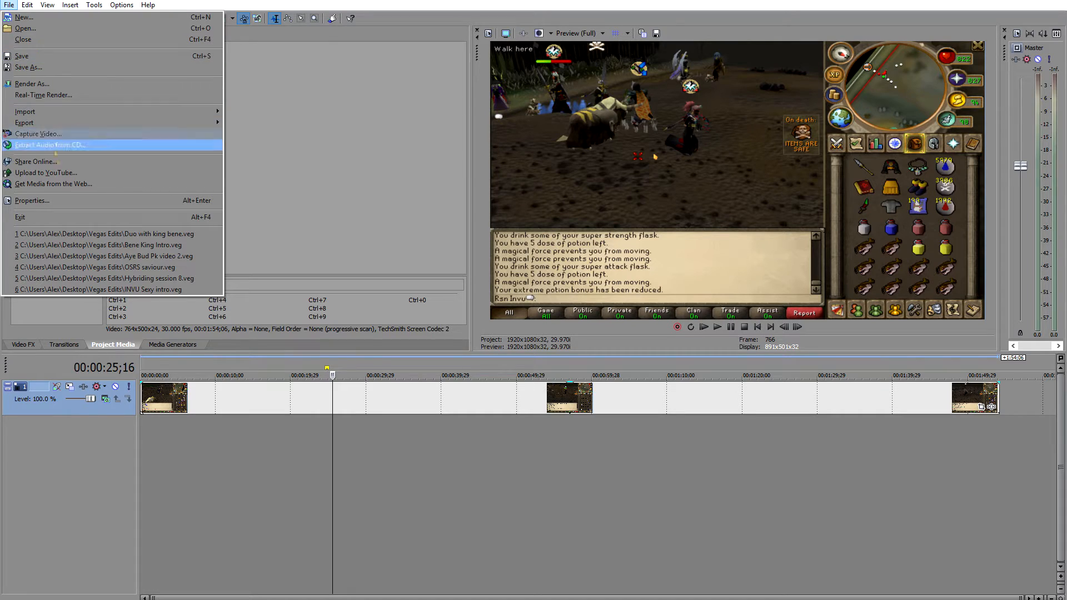
left_click(49, 201)
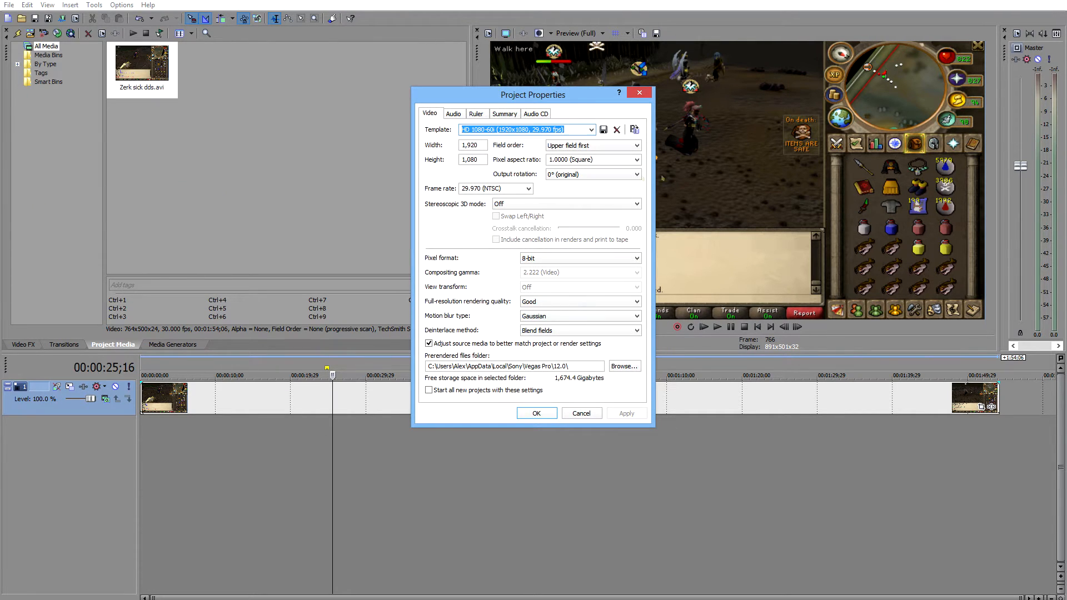
left_click(485, 147)
double_click(467, 147)
left_click(466, 148)
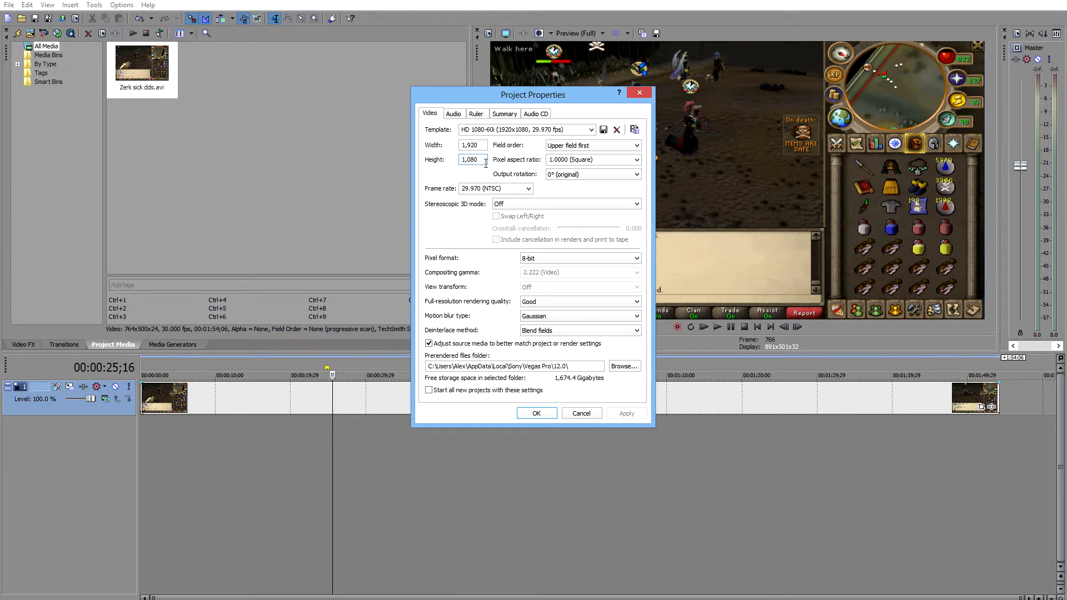
key("shift+Tab")
left_click(482, 164)
left_click_drag(483, 146, 465, 145)
left_click(483, 160)
left_click(528, 189)
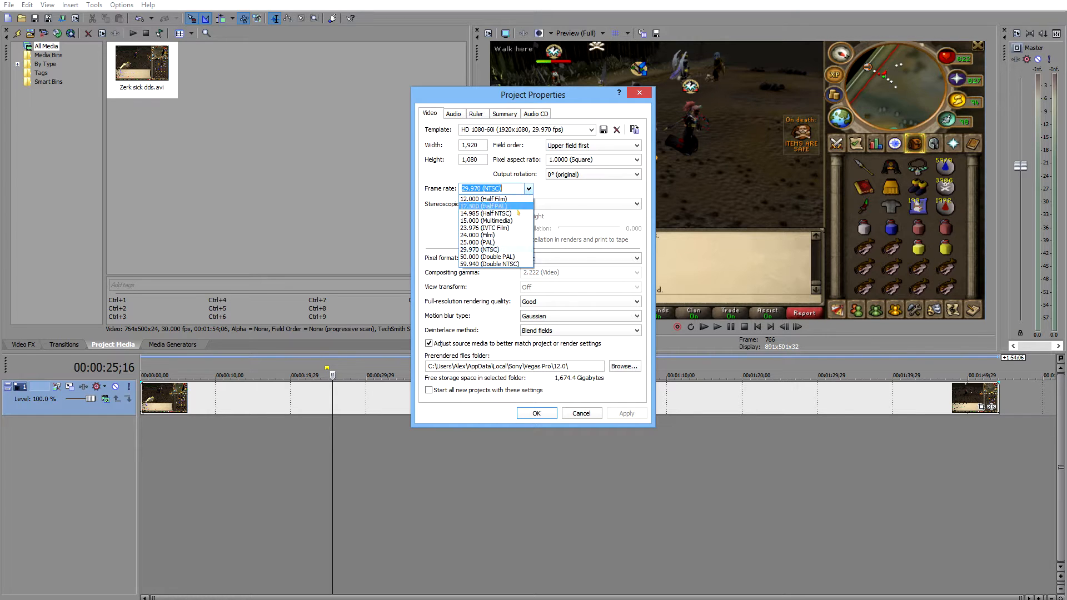
left_click(499, 250)
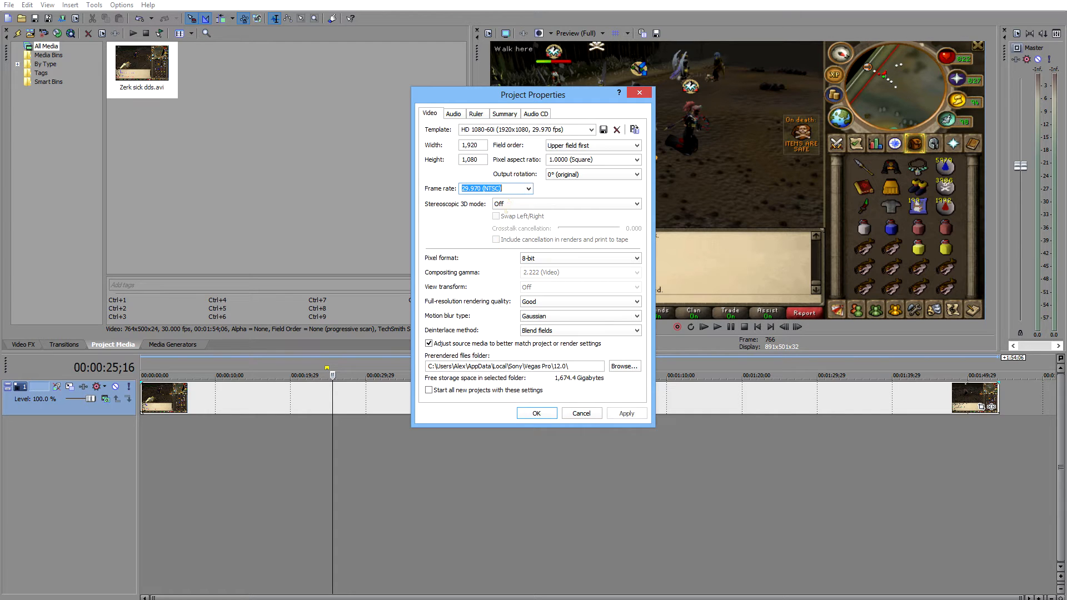
left_click(523, 191)
left_click(548, 415)
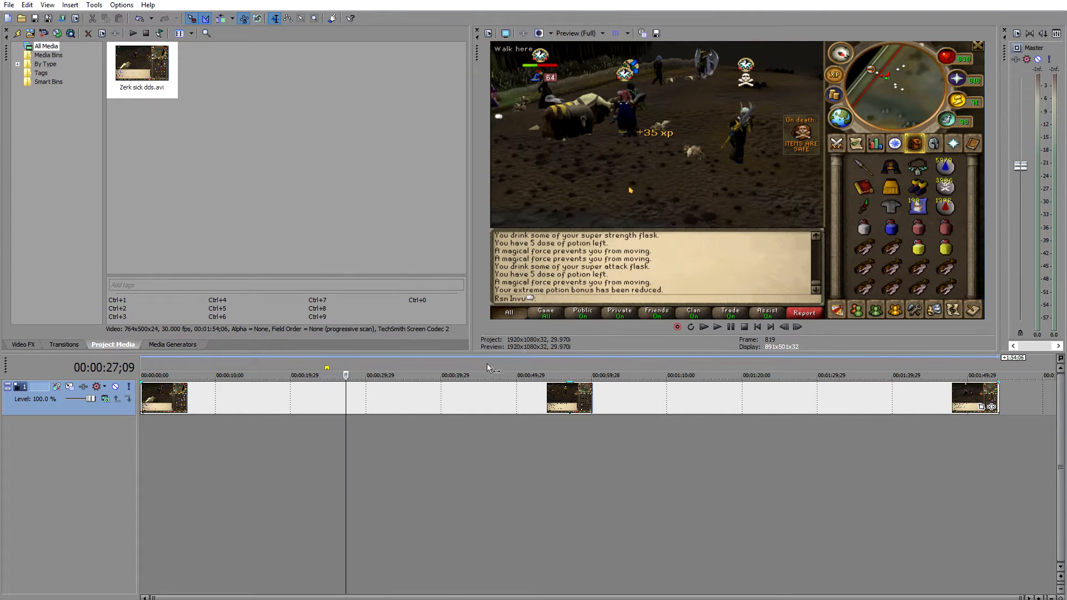
Review the clip's footage between about 20 and 32 seconds in the preview.
left_click(329, 401)
left_click(377, 405)
left_click(332, 445)
left_click(382, 442)
left_click(324, 443)
left_click(298, 447)
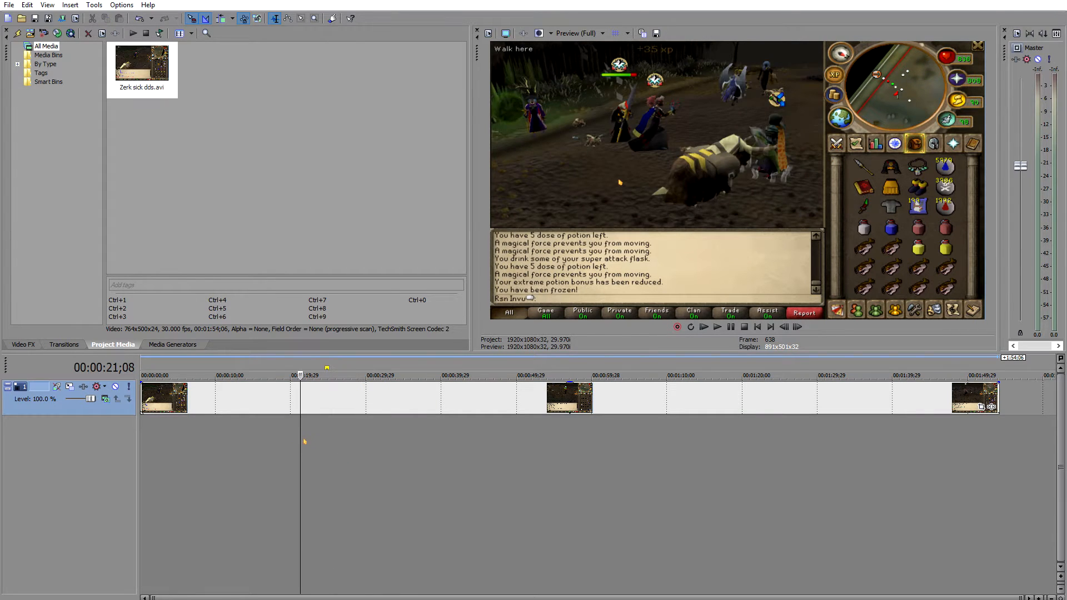
left_click(352, 450)
left_click(331, 459)
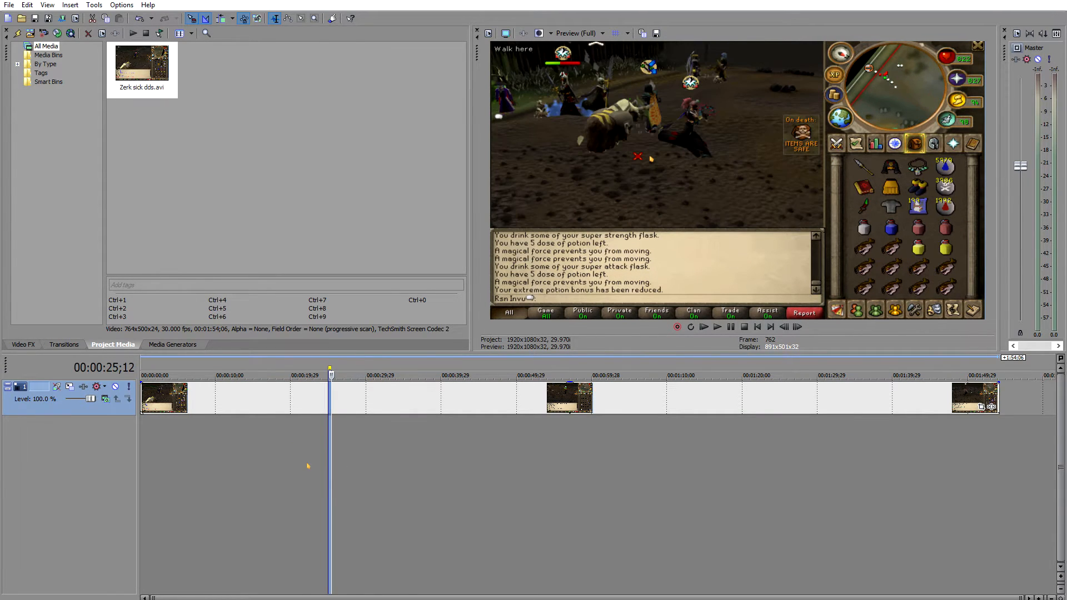
left_click(310, 466)
left_click(336, 462)
left_click(313, 449)
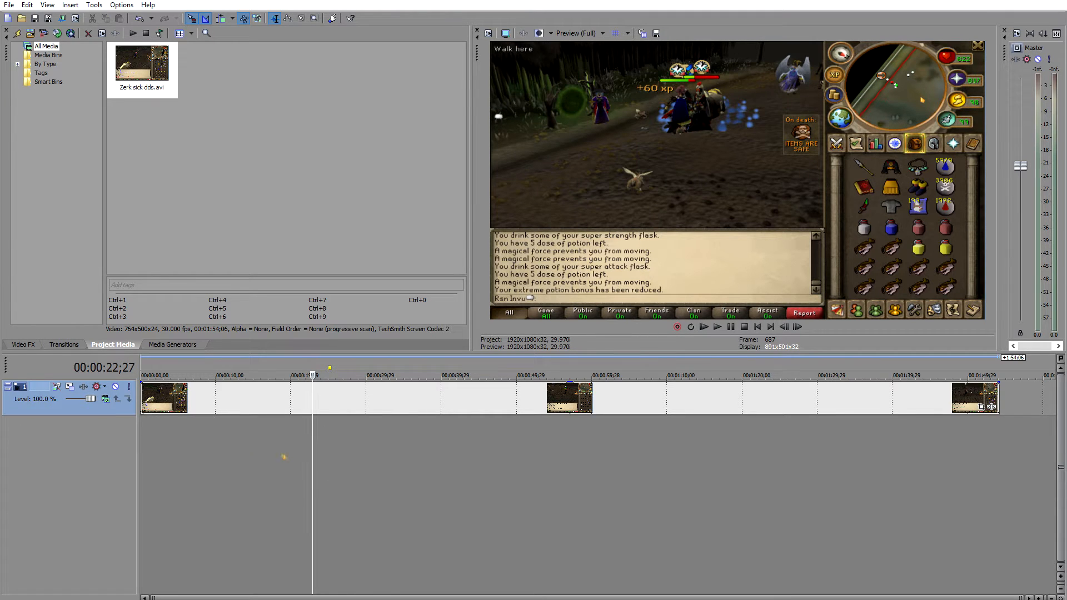
Apply the (Default) preset of the Color Curves video effect to the clip on the timeline.
key("alt+8")
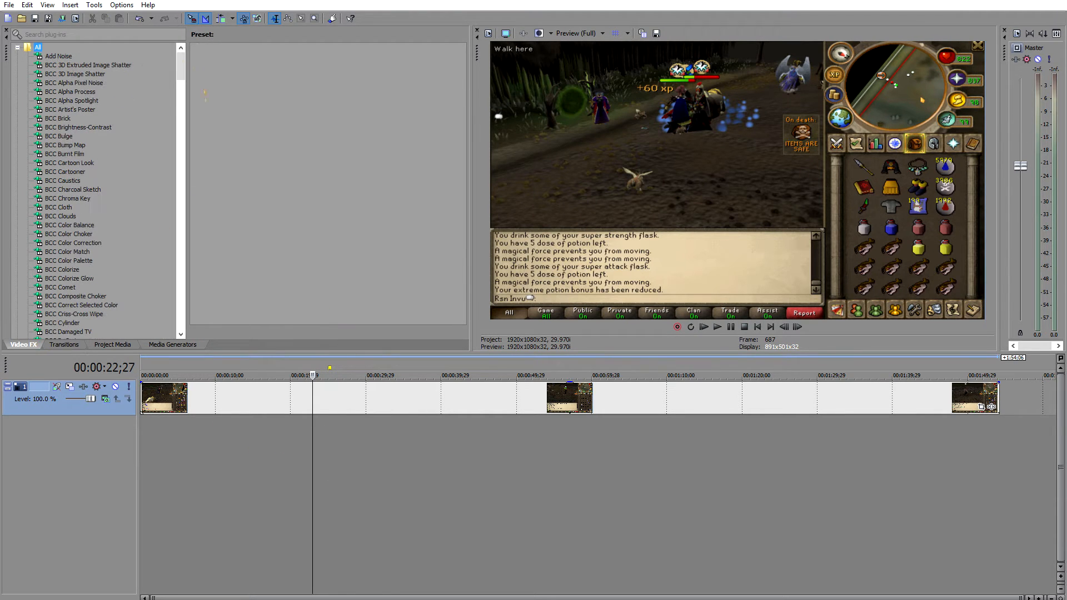
left_click_drag(180, 69, 175, 211)
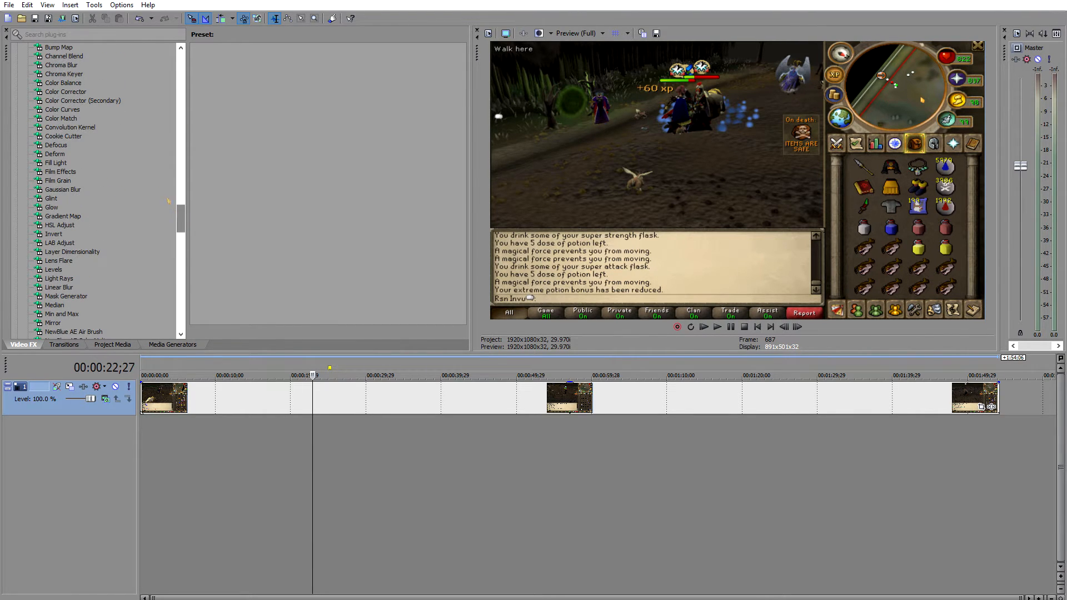
left_click(59, 110)
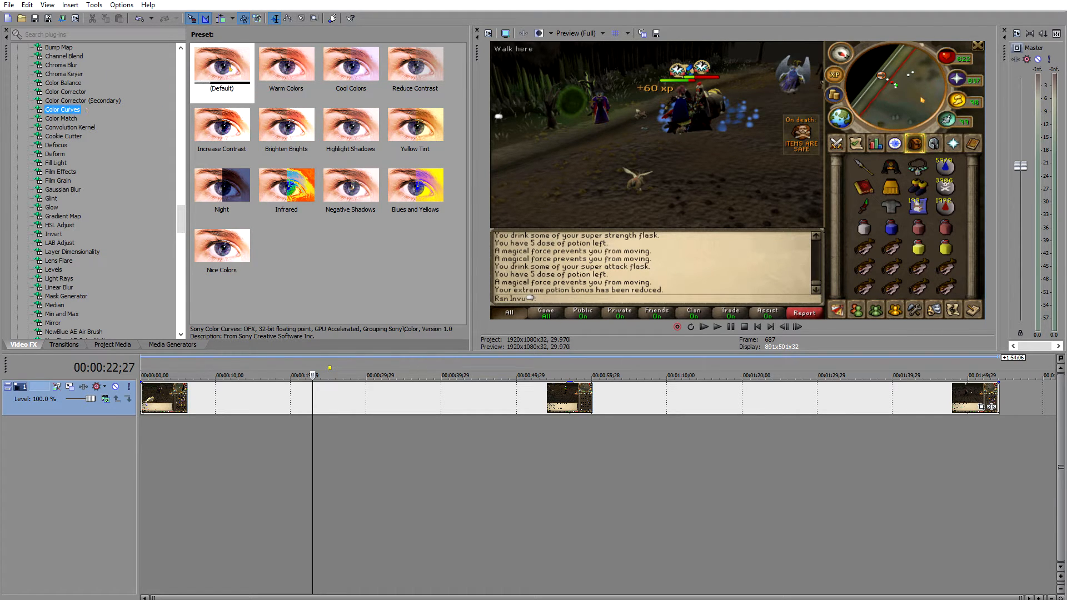
left_click_drag(226, 68, 282, 305)
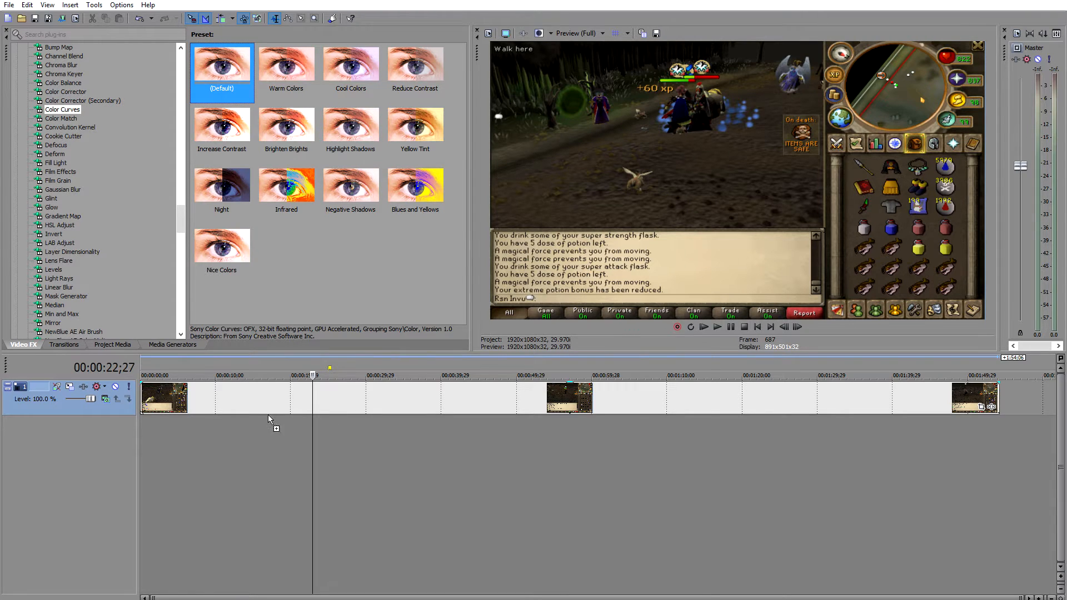
left_click_drag(268, 415, 268, 410)
left_click_drag(503, 236, 329, 120)
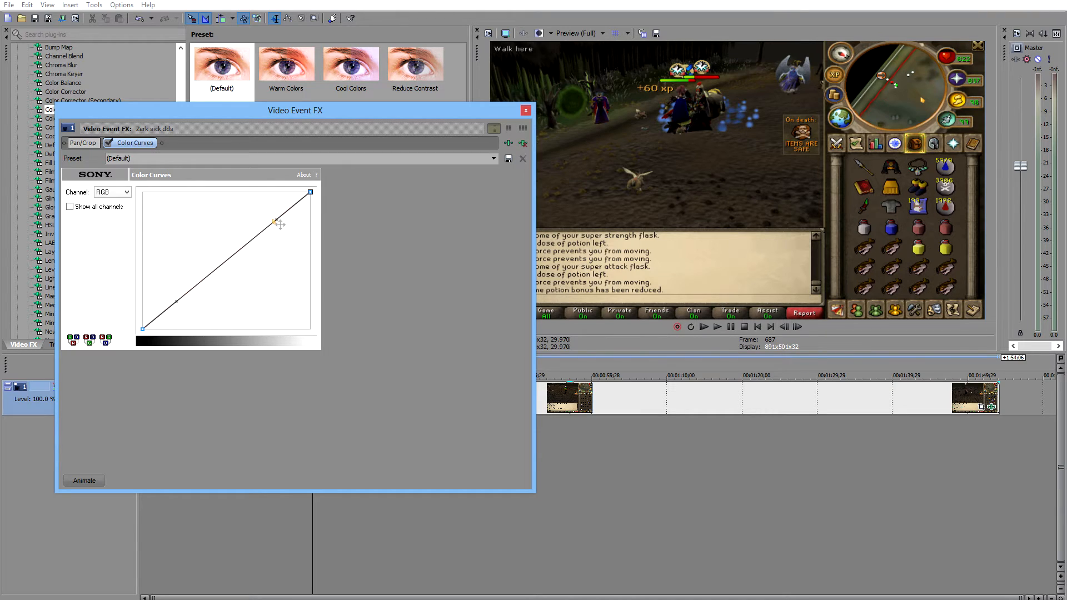
Bend the clip's RGB color curve into a gentle S-shape, darkening shadows and brightening highlights, and preview the clip at about 40 seconds.
left_click_drag(282, 224, 258, 202)
left_click_drag(180, 306, 191, 320)
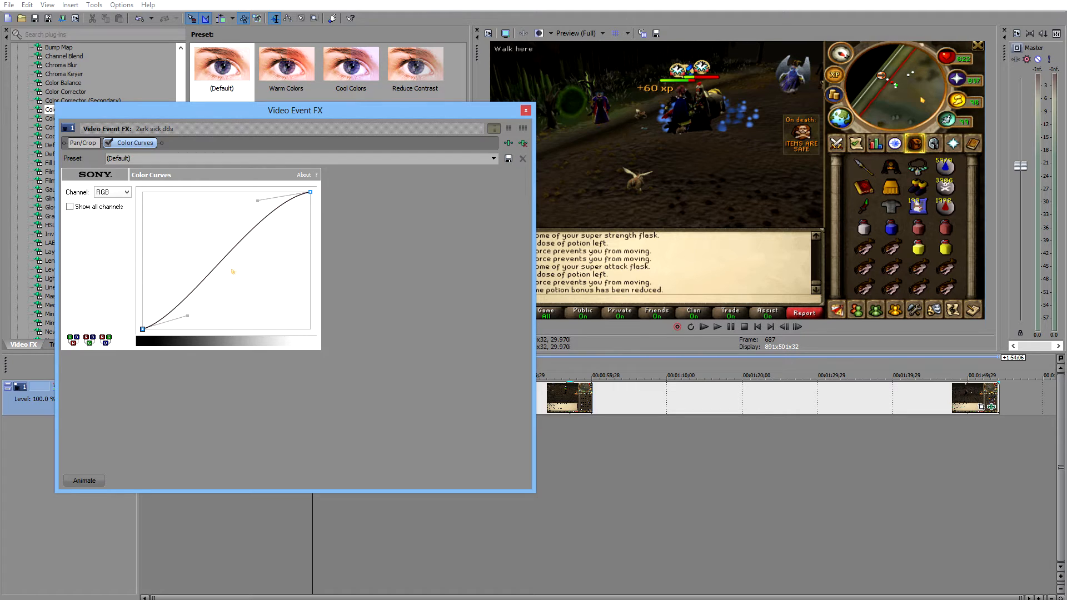
left_click_drag(193, 322, 195, 322)
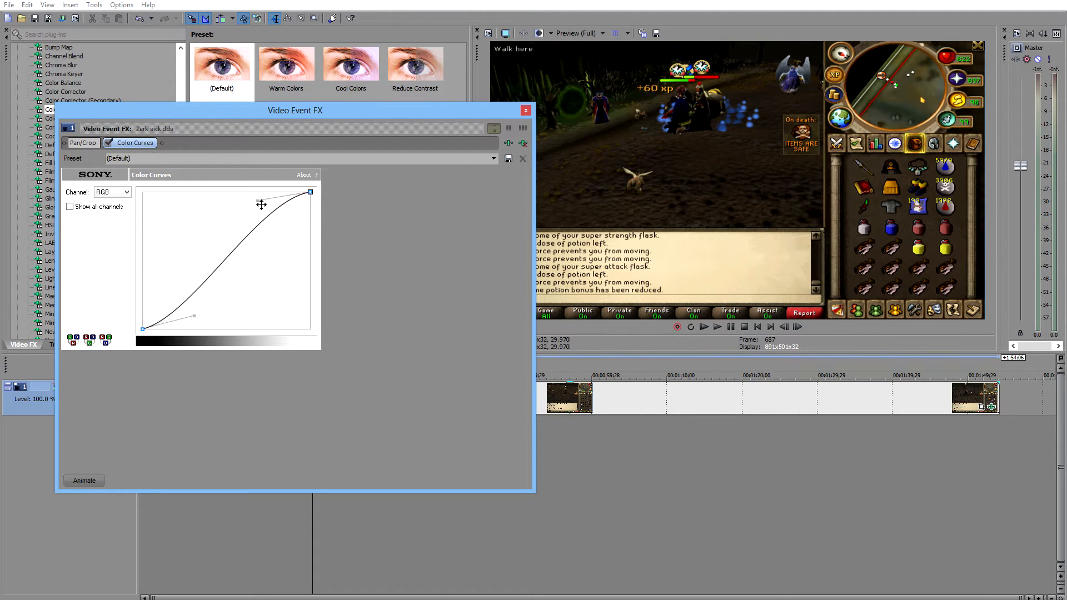
left_click_drag(261, 205, 251, 203)
left_click(526, 110)
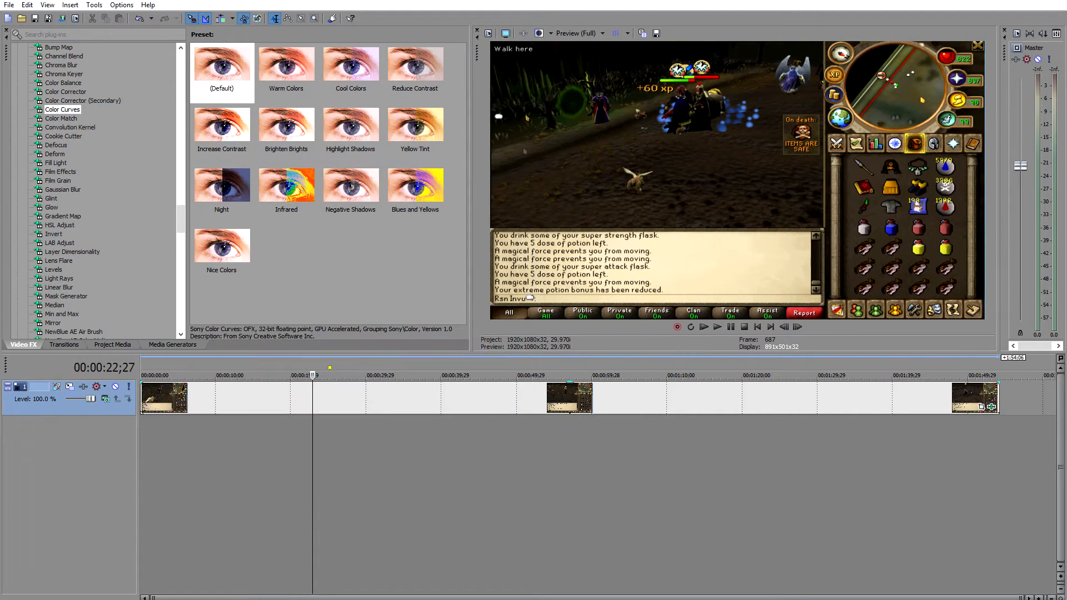
left_click(448, 445)
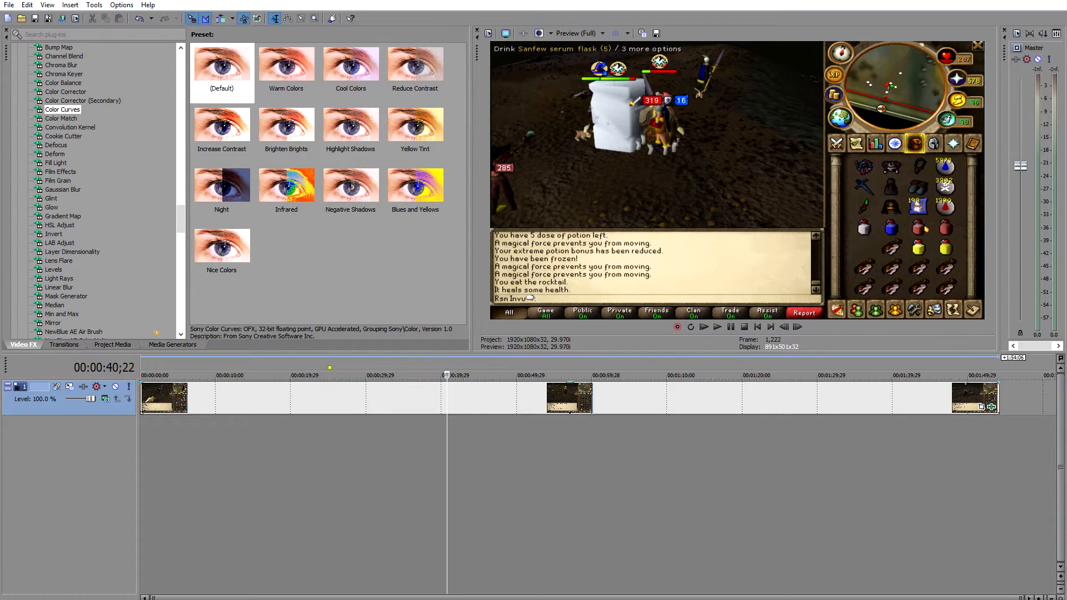
Add a second copy of Zerk sick dds.avi on its own track and turn off Maintain aspect ratio for it.
left_click(113, 345)
left_click_drag(160, 441, 141, 440)
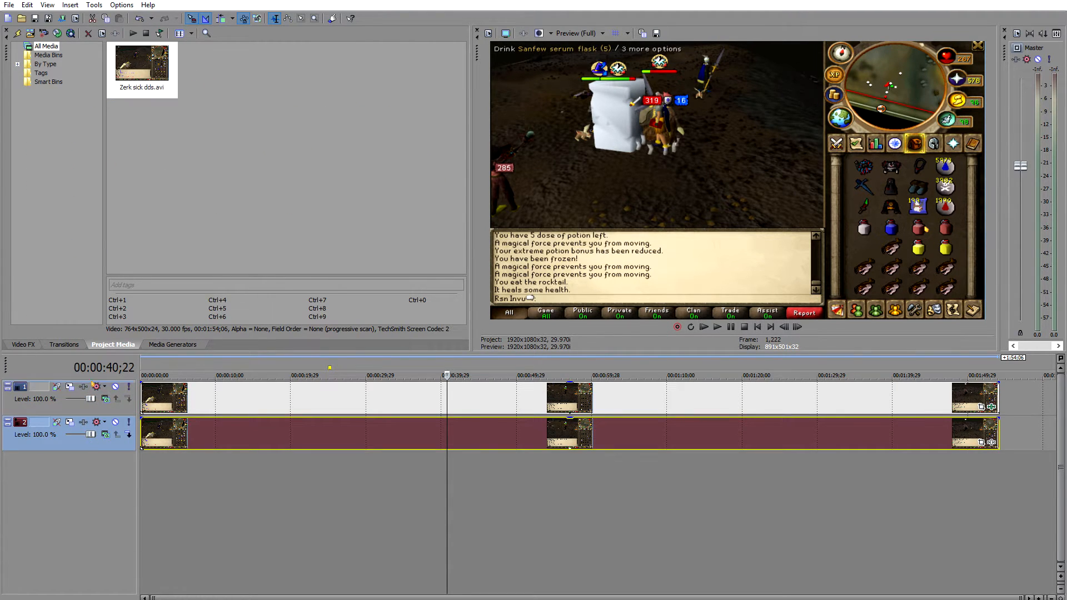
left_click(190, 403)
right_click(367, 394)
left_click(383, 383)
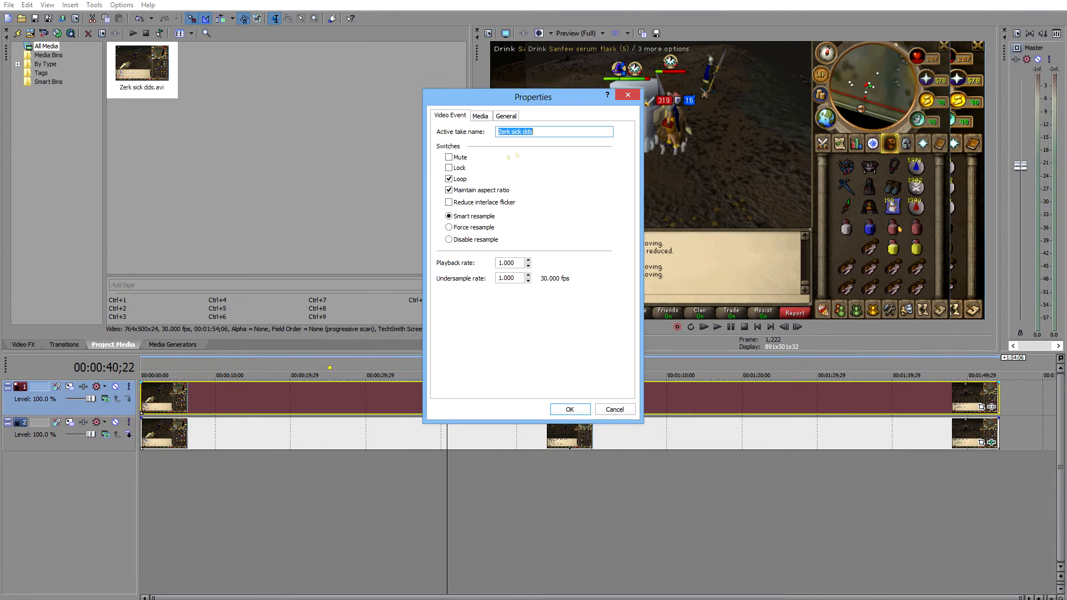
left_click(570, 409)
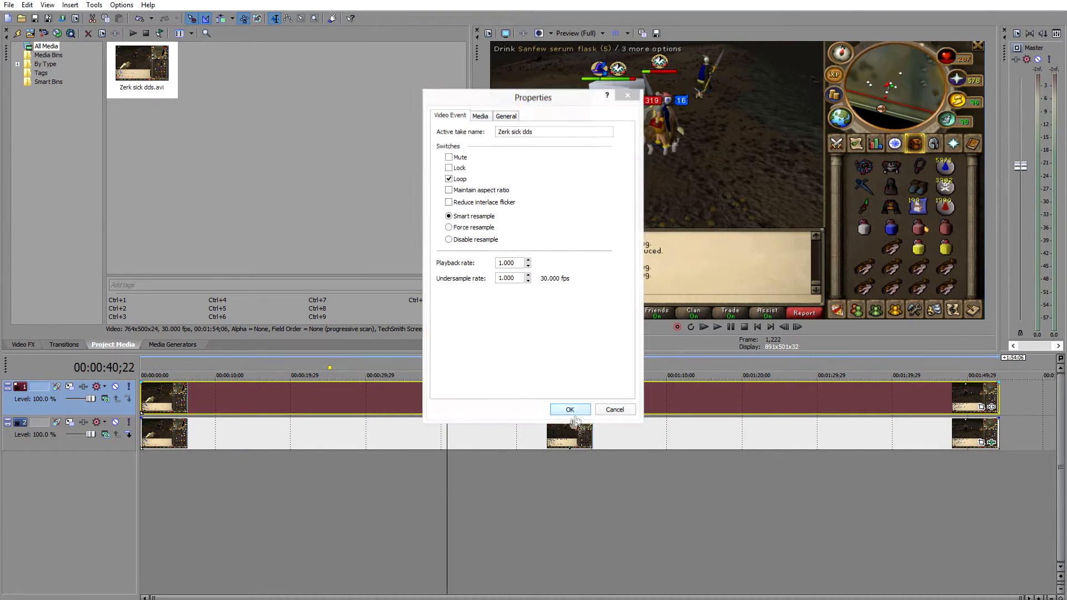
Move the unedited copy's track below the color-corrected clip to compare both looks, and cut the copy from the timeline.
left_click(113, 449)
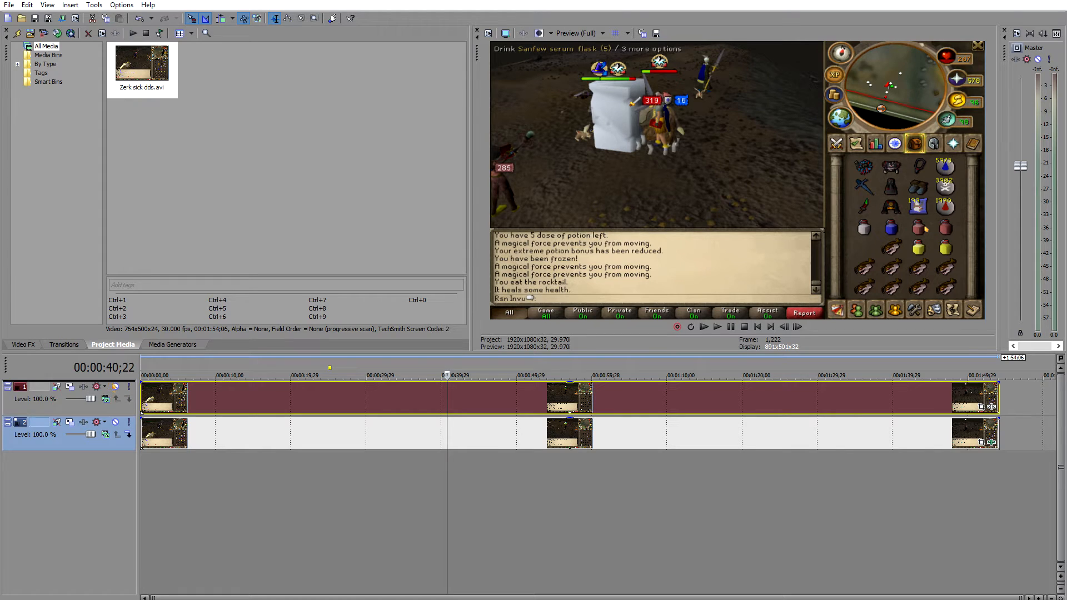
left_click_drag(114, 449, 101, 397)
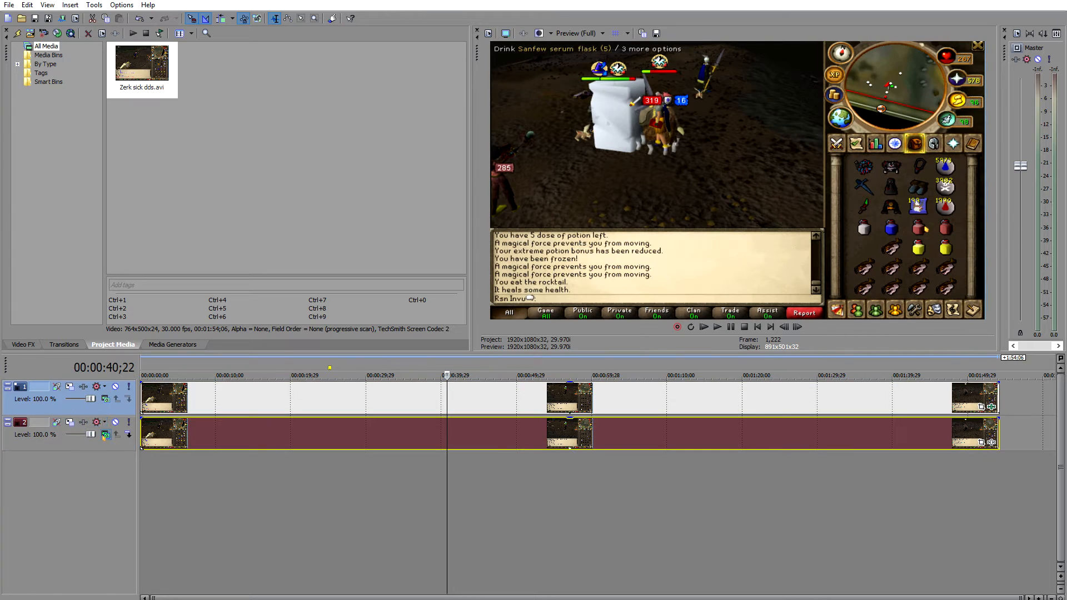
left_click(97, 450, "ctrl")
key("ctrl+x")
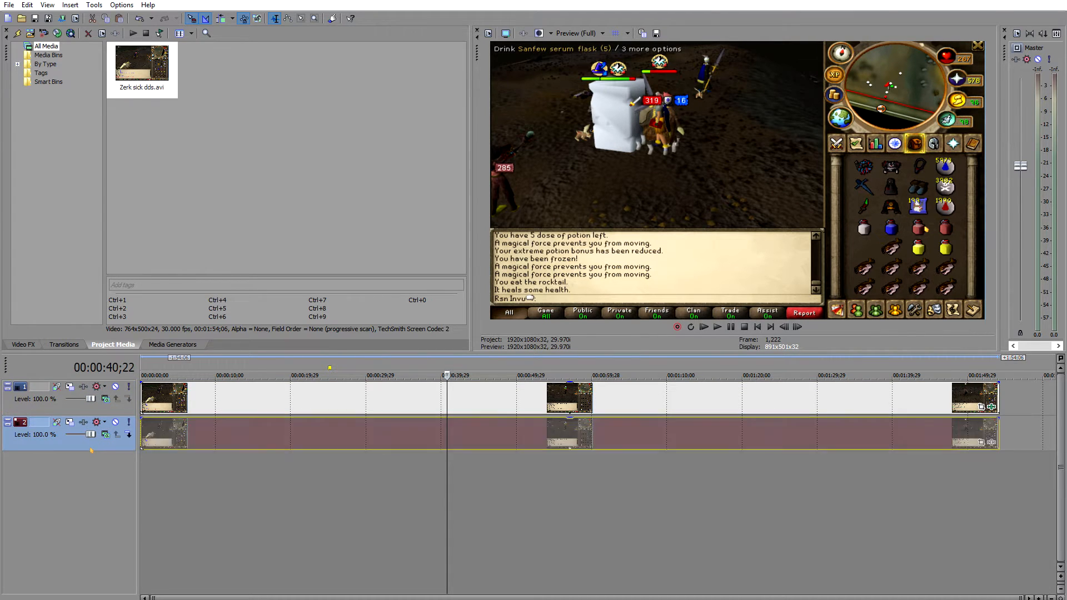
Open the clip's video event effects and choose the Nice Colors preset for Color Curves.
left_click(245, 407)
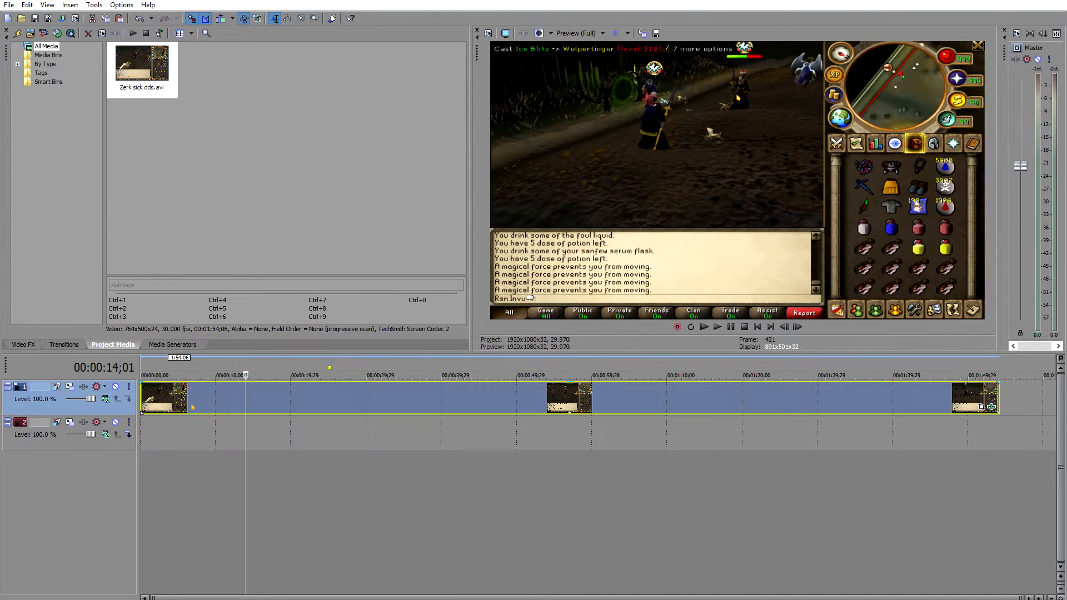
right_click(310, 396)
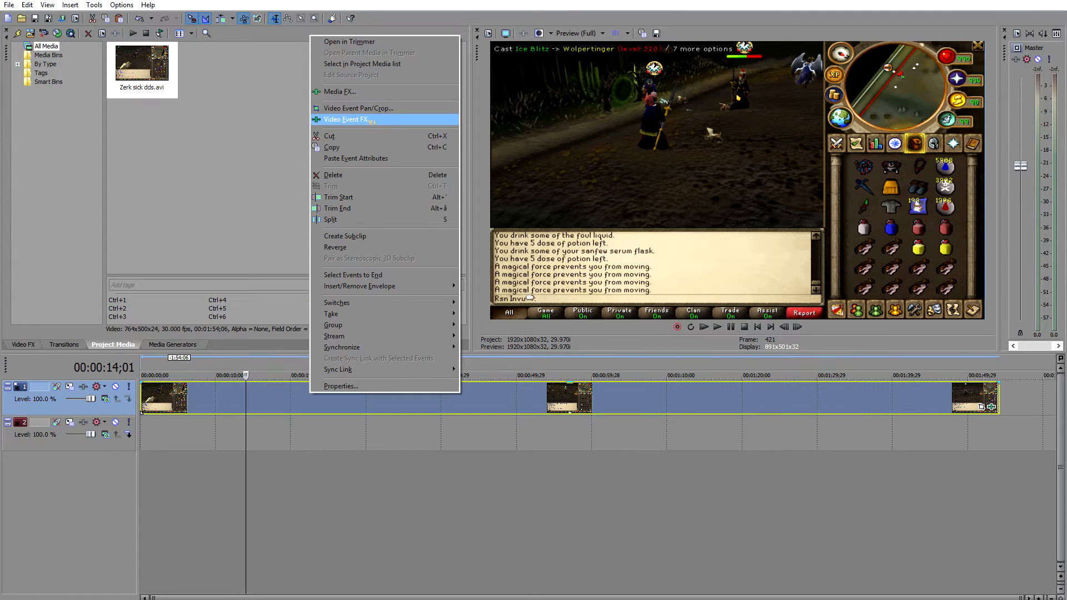
left_click(368, 121)
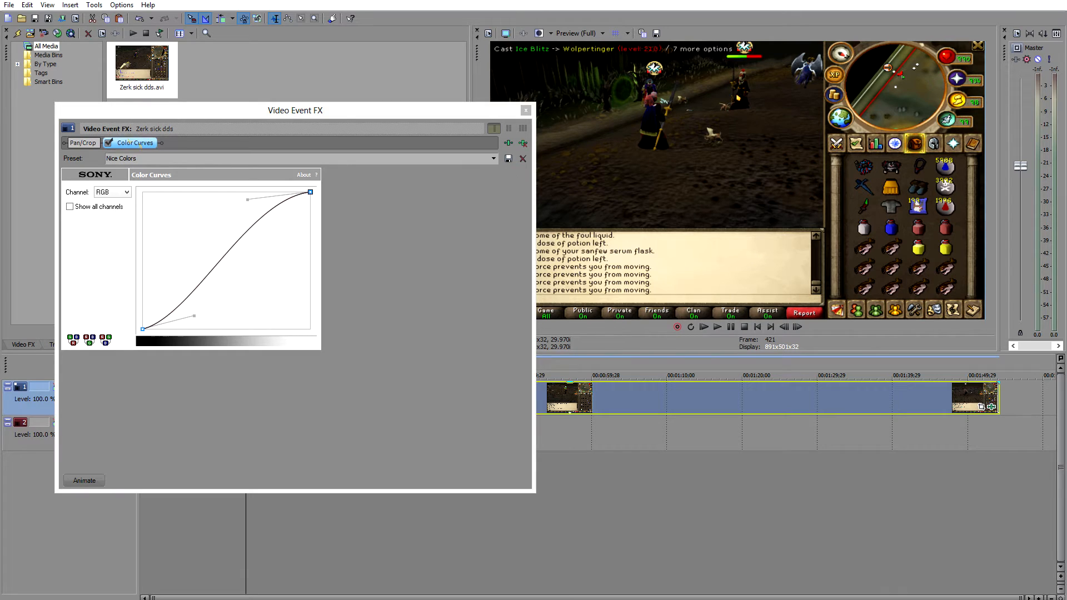
left_click(490, 162)
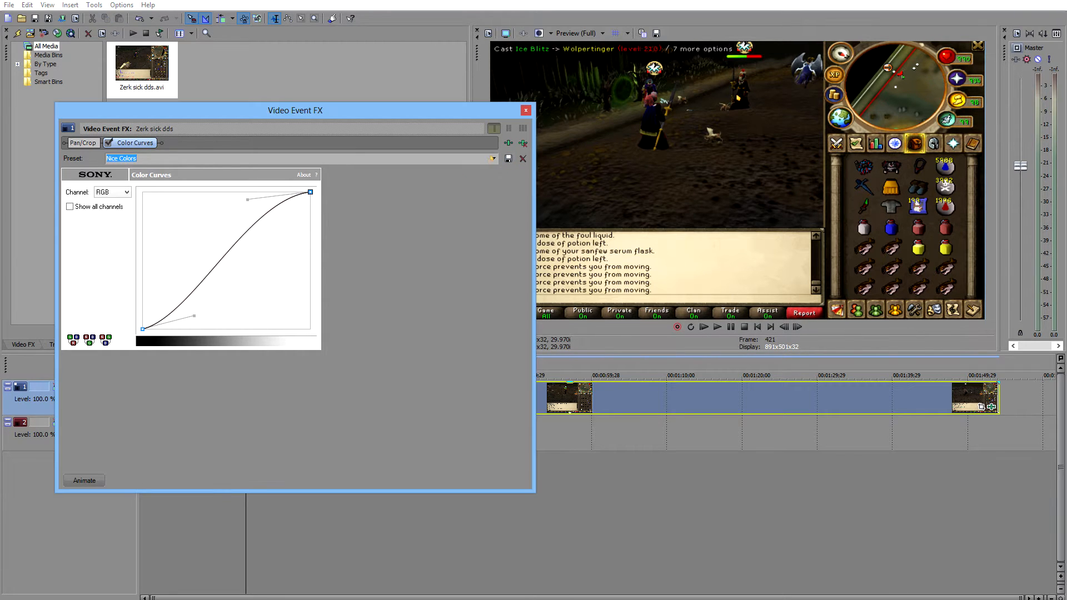
left_click(493, 158)
left_click(208, 257)
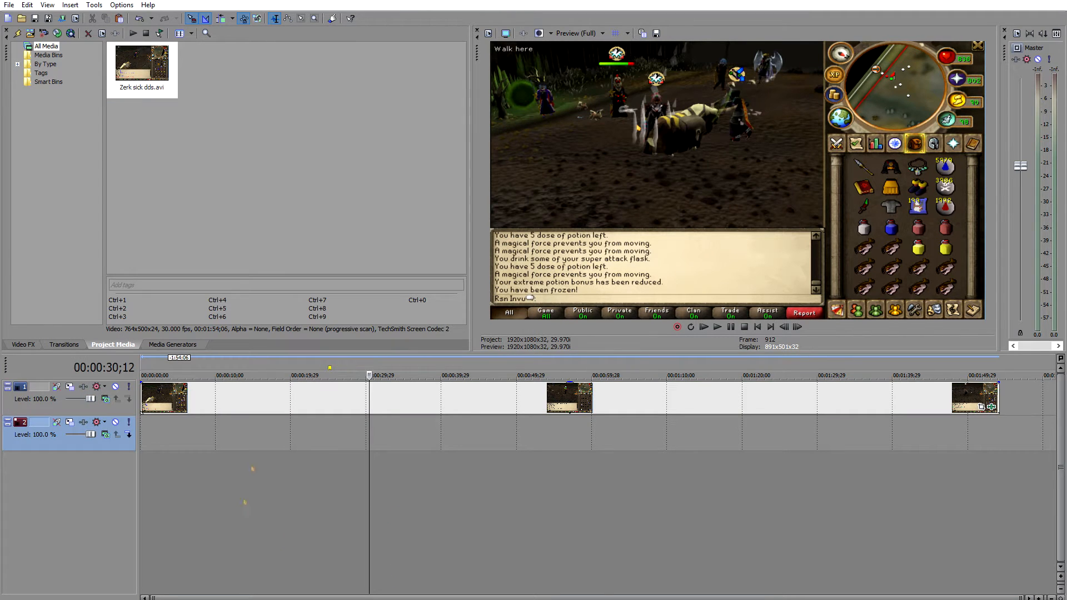
Preview the color-corrected clip at several points from about 34 seconds onward.
left_click(395, 397)
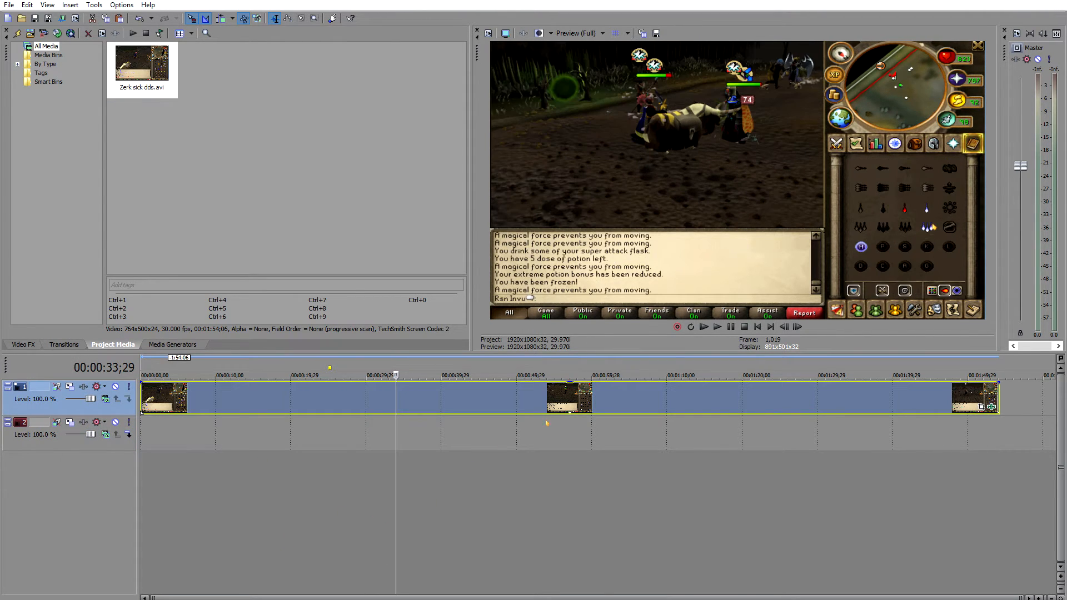
left_click(557, 400)
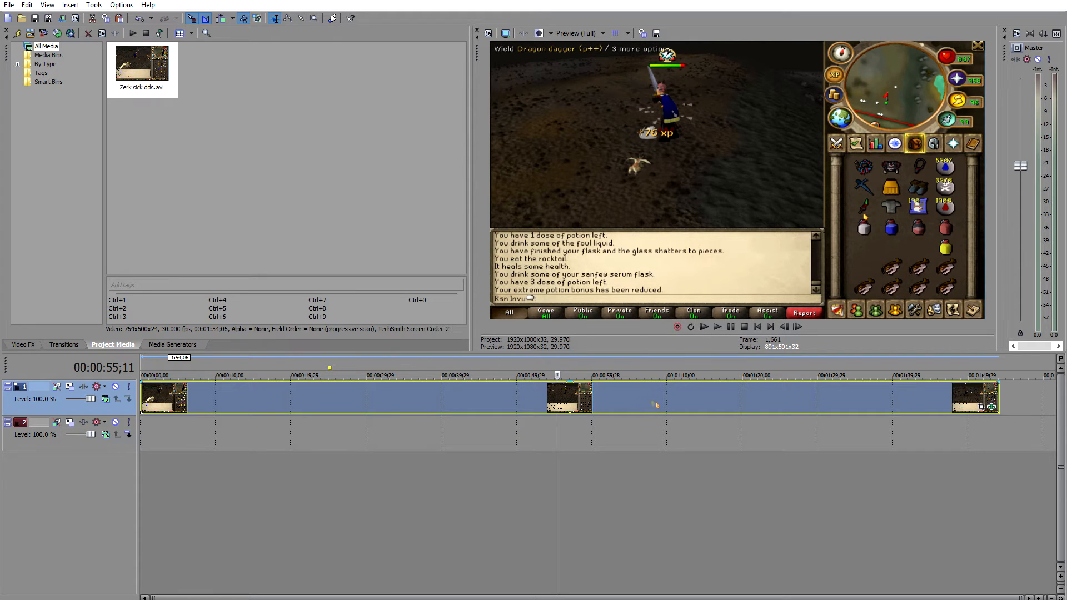
left_click(801, 389)
left_click(778, 400)
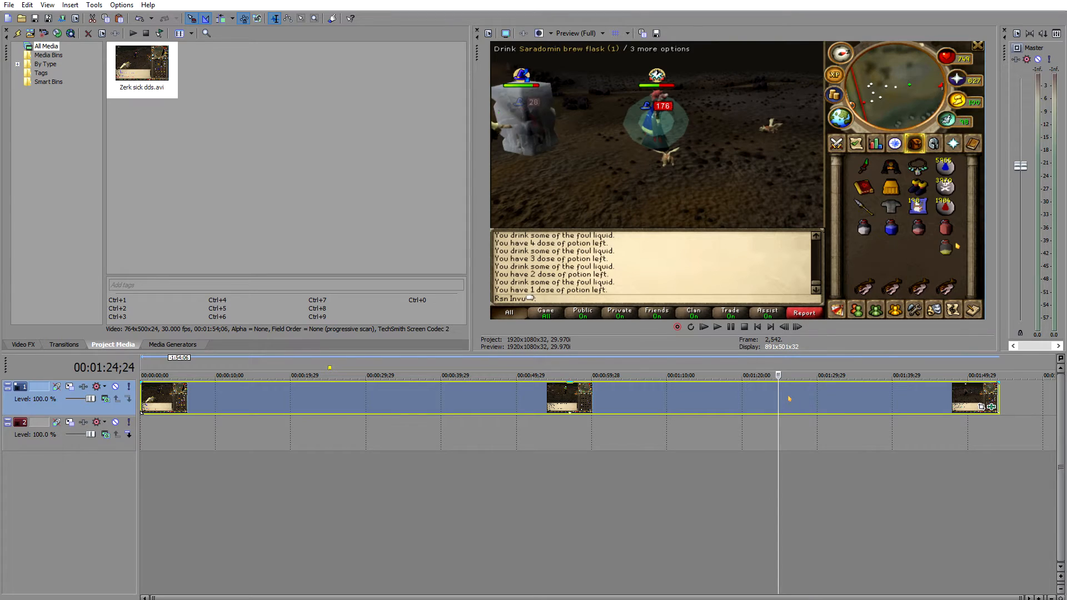
left_click(863, 398)
Split the clip at 00:01:49;18 and delete the short piece after the split.
left_click(963, 400)
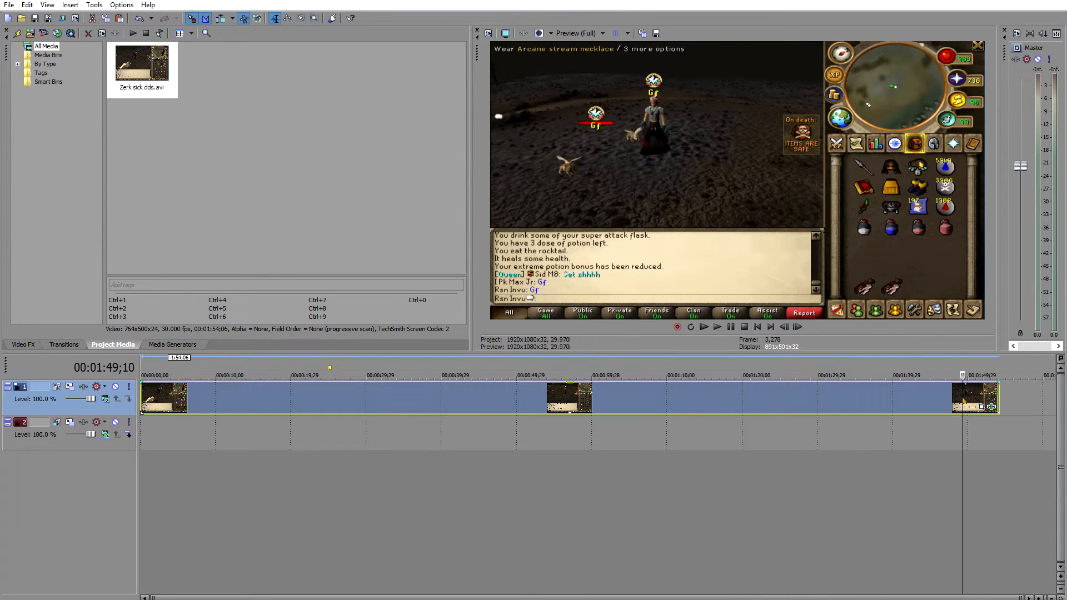
key("Right")
key("Right")
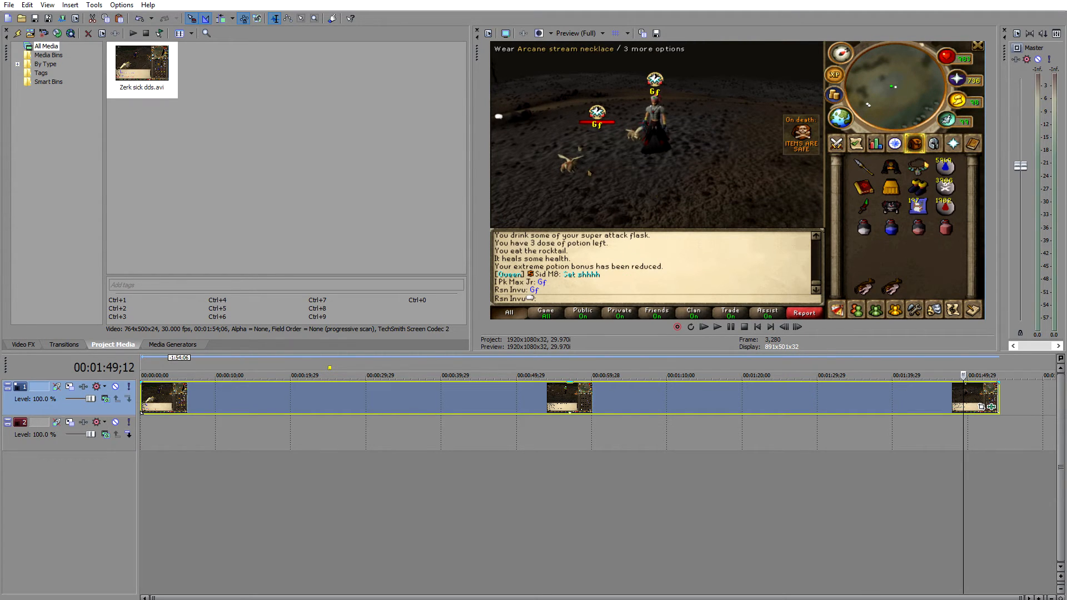
key("Right")
key("Right")
key("Right")
key("Right")
key("Right")
key("Right")
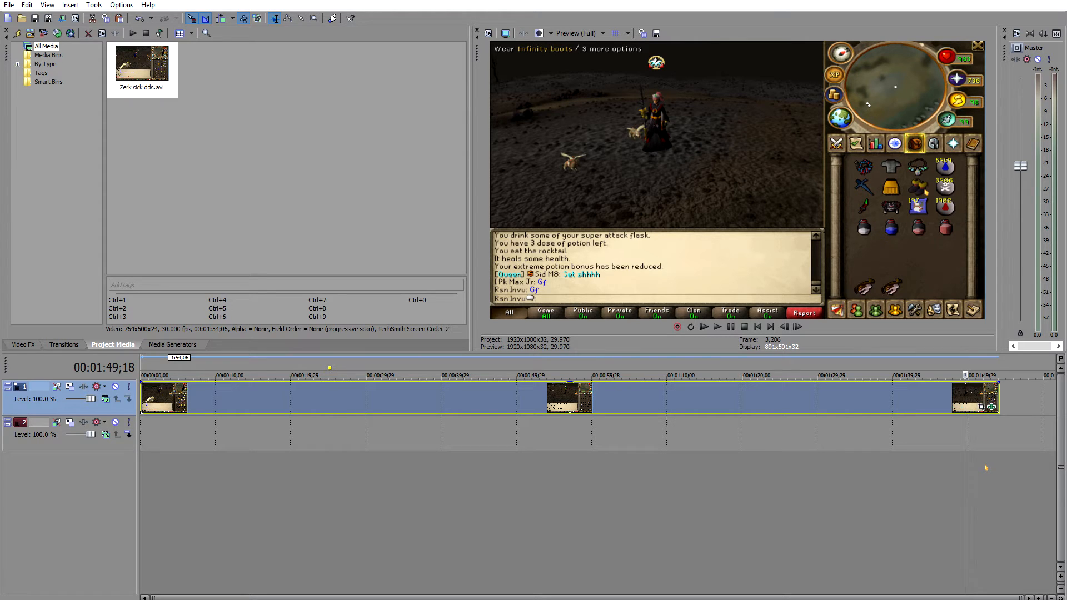
key("s")
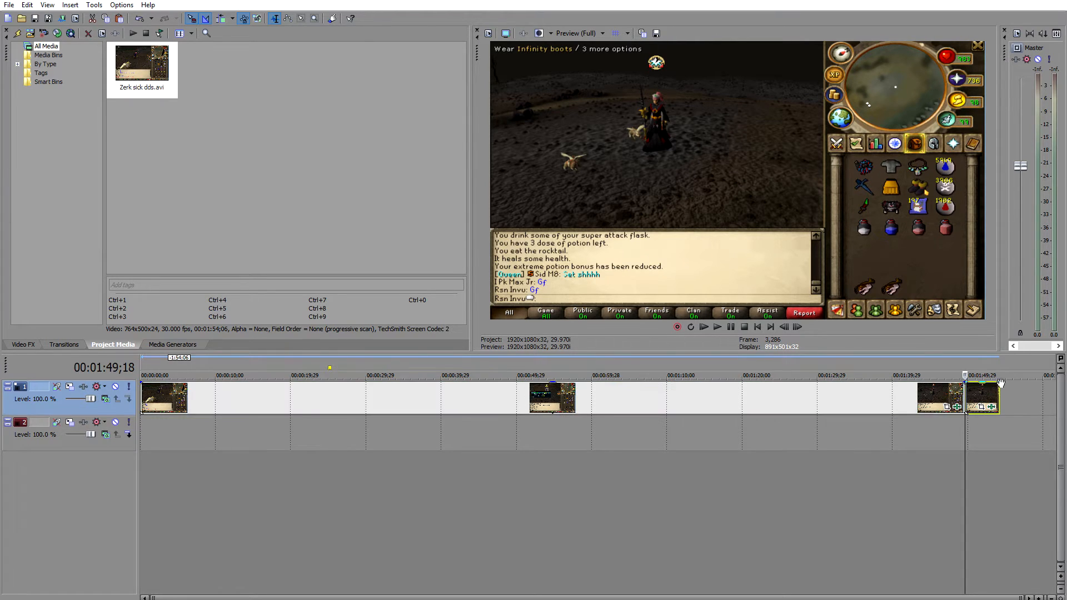
left_click_drag(981, 398, 1005, 397)
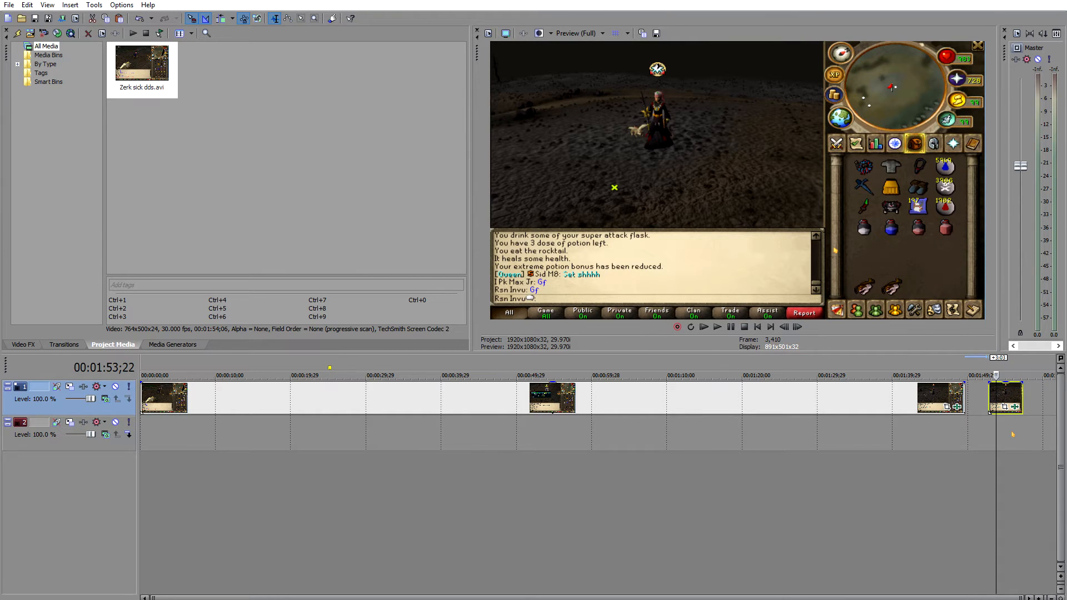
key("Delete")
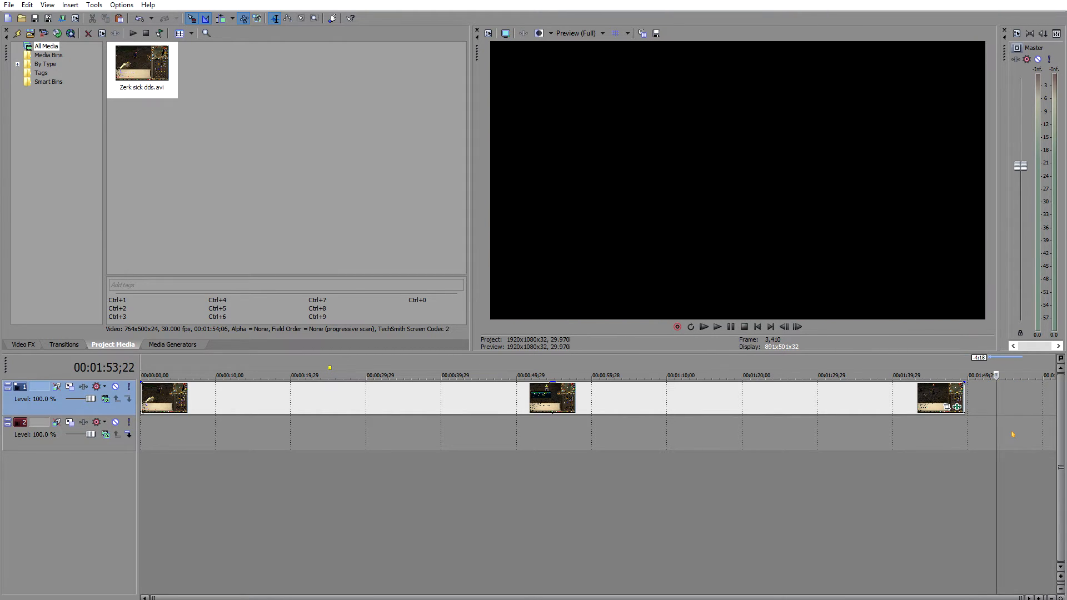
Split the clip at 00:01:22;22 and delete the long piece before the split.
left_click(913, 443)
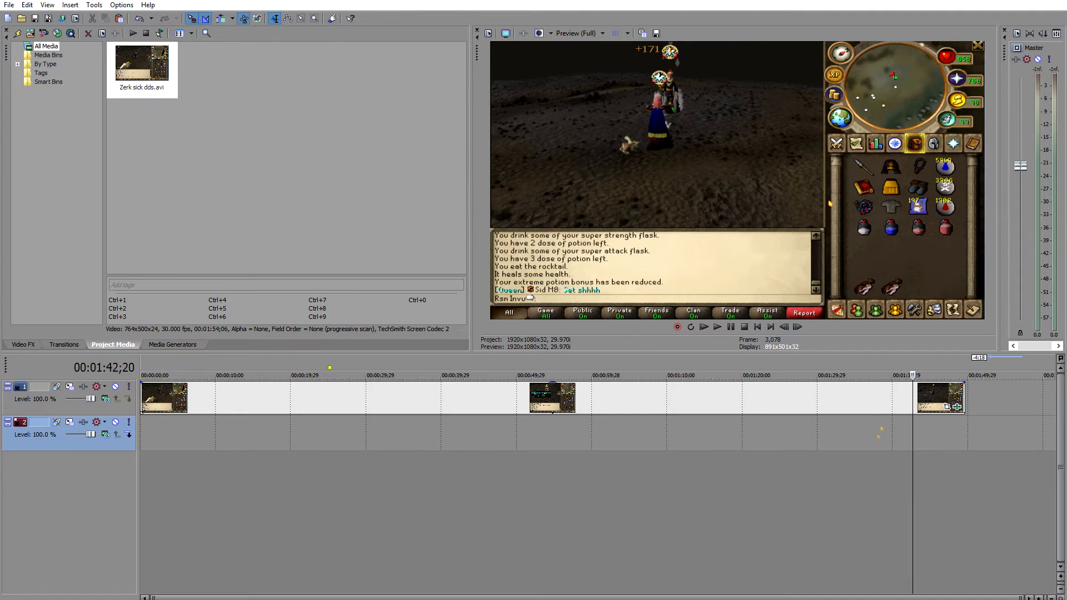
left_click(846, 443)
left_click(819, 450)
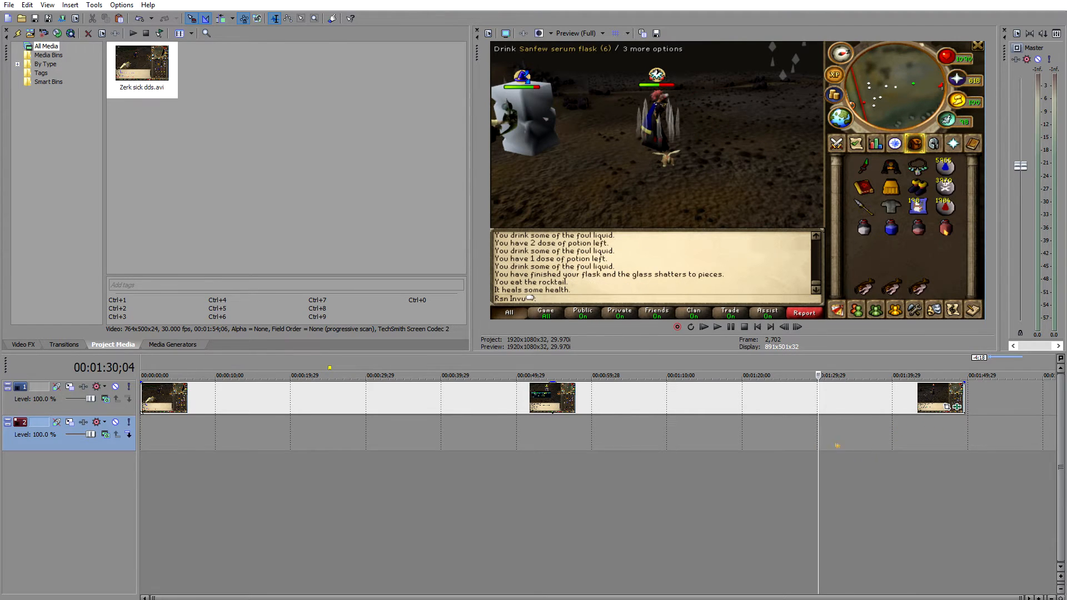
left_click(776, 443)
left_click(754, 435)
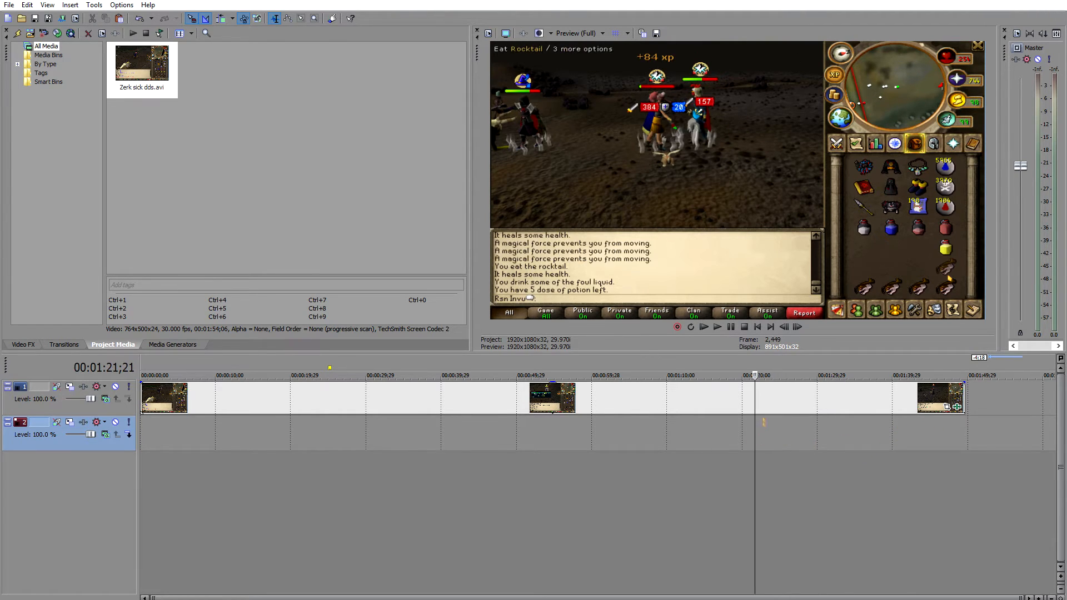
left_click(762, 405)
key("s")
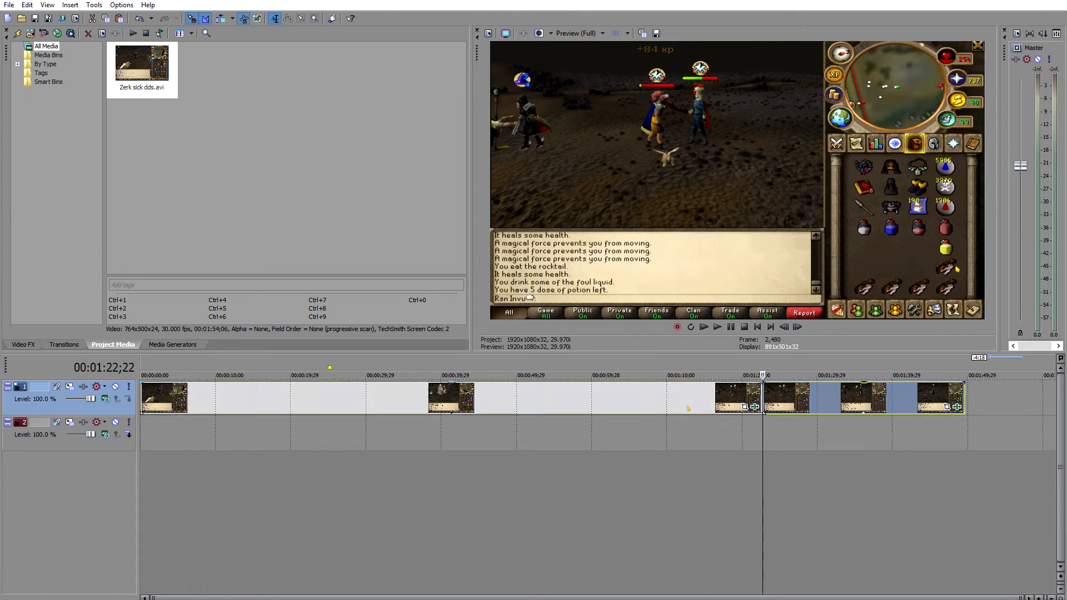
left_click(689, 414)
key("Delete")
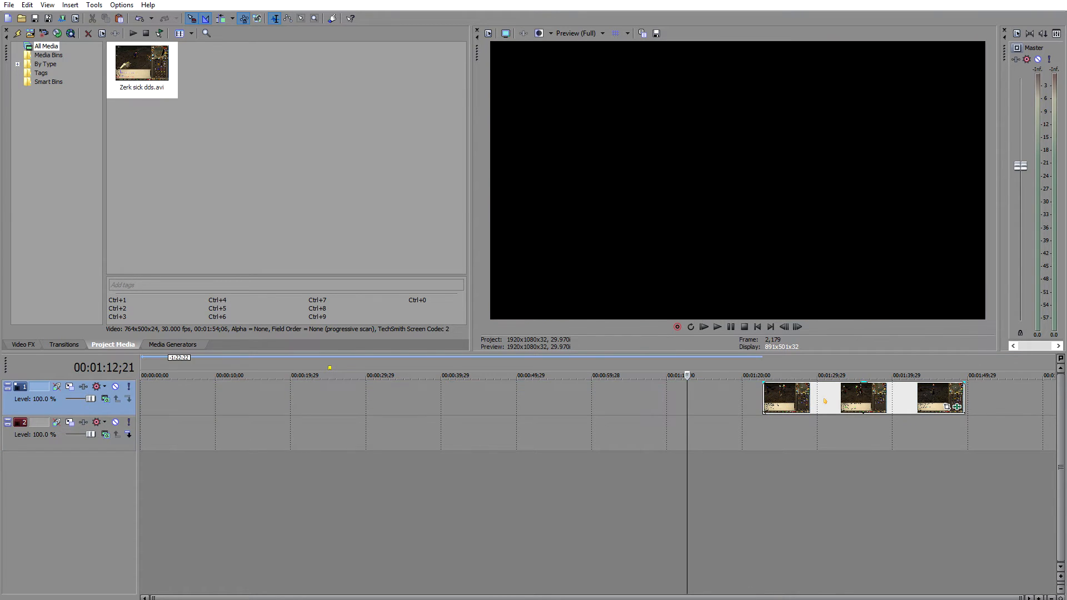
Move the remaining clip piece to the start of the first track and preview it up to about 24 seconds.
left_click(156, 434)
left_click(141, 441)
left_click(168, 436)
left_click_drag(240, 439, 244, 439)
left_click(325, 439)
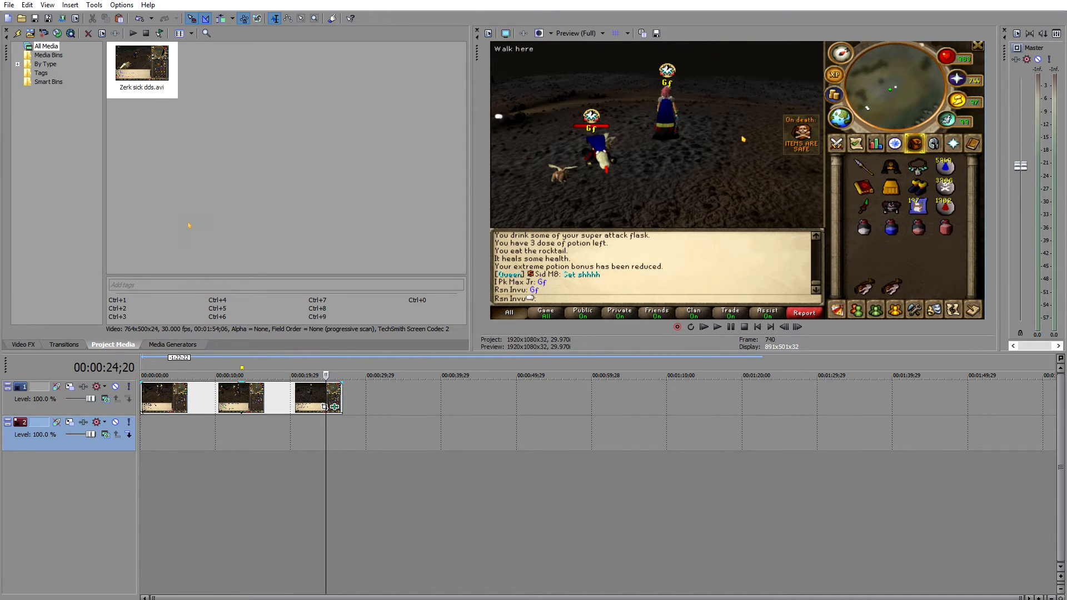
Add Zerk sick dds.avi to the first track after the trimmed piece and turn off its Maintain aspect ratio option.
left_click(143, 70)
left_click_drag(282, 289, 362, 405)
left_click(519, 390)
right_click(527, 387)
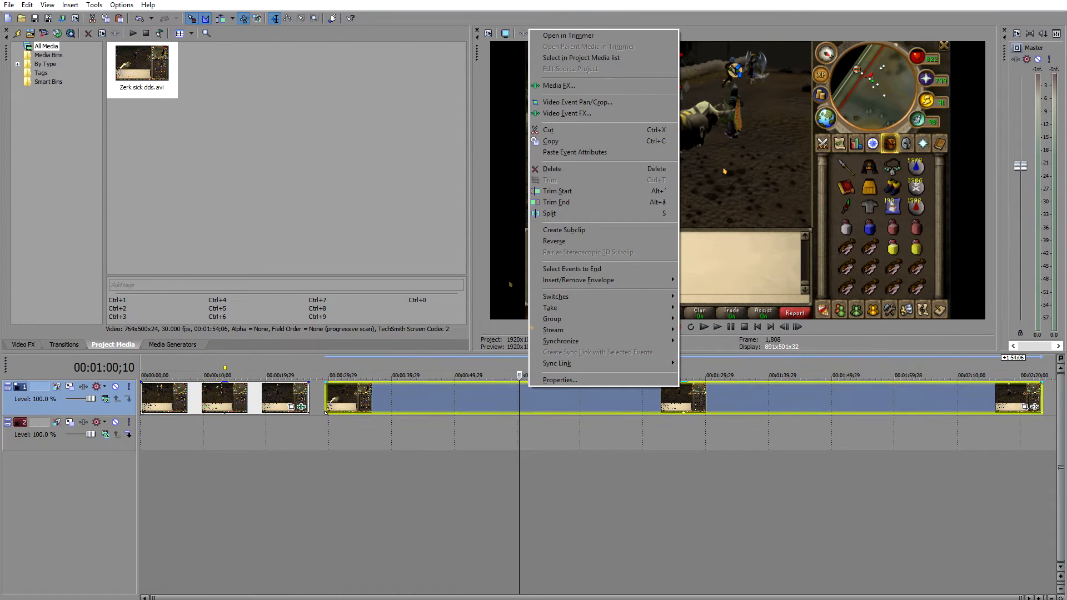
left_click(557, 389)
right_click(565, 385)
left_click(593, 378)
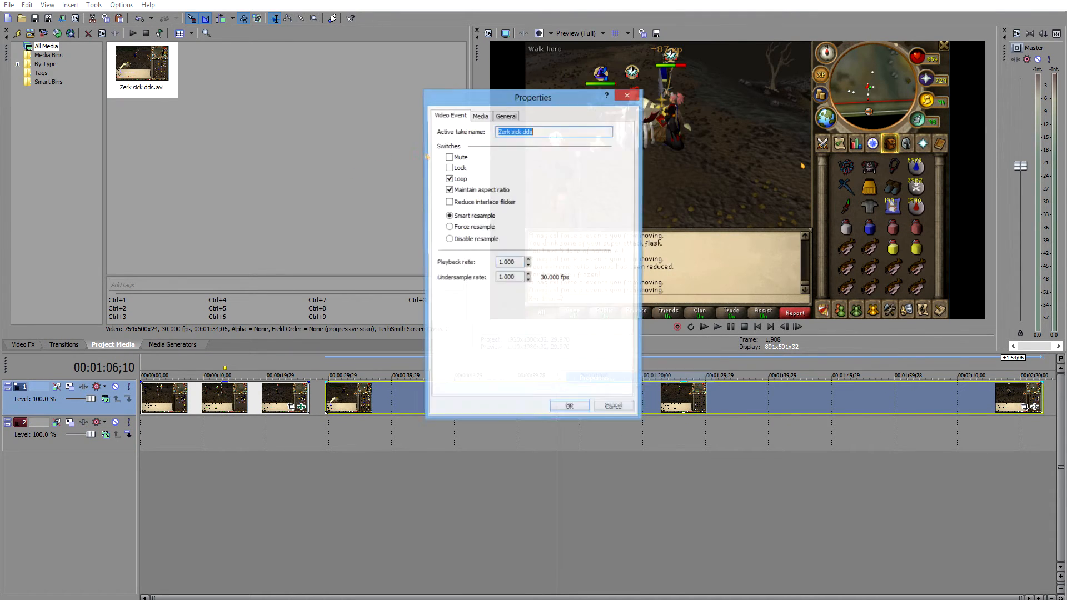
left_click(614, 409)
left_click(610, 407)
Apply the Nice Colors preset of the Color Curves video effect to the newly added clip.
right_click(611, 406)
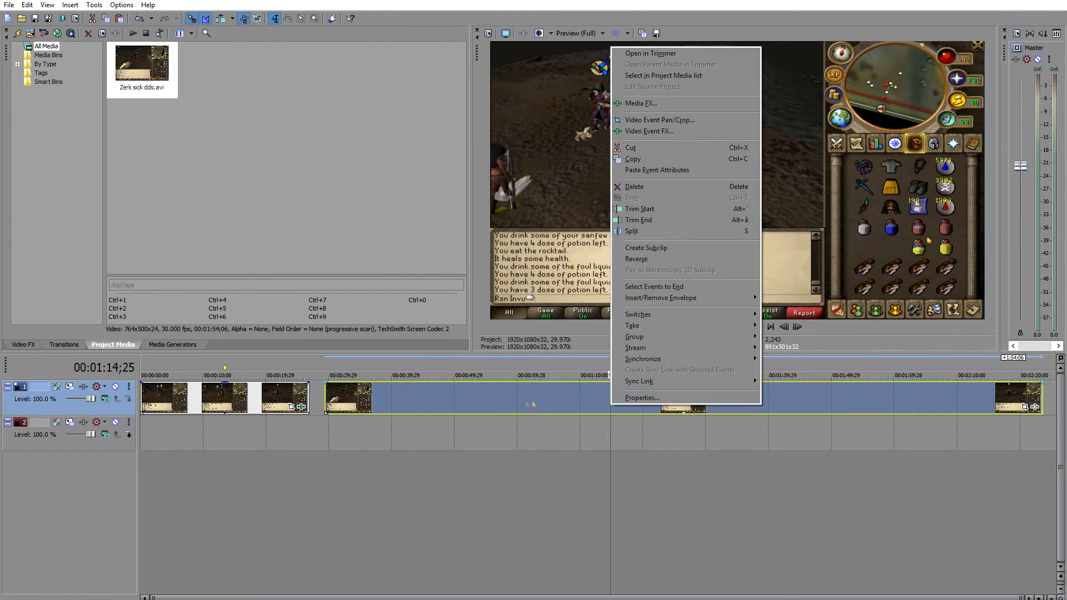
left_click(532, 389)
left_click(78, 346)
left_click(28, 344)
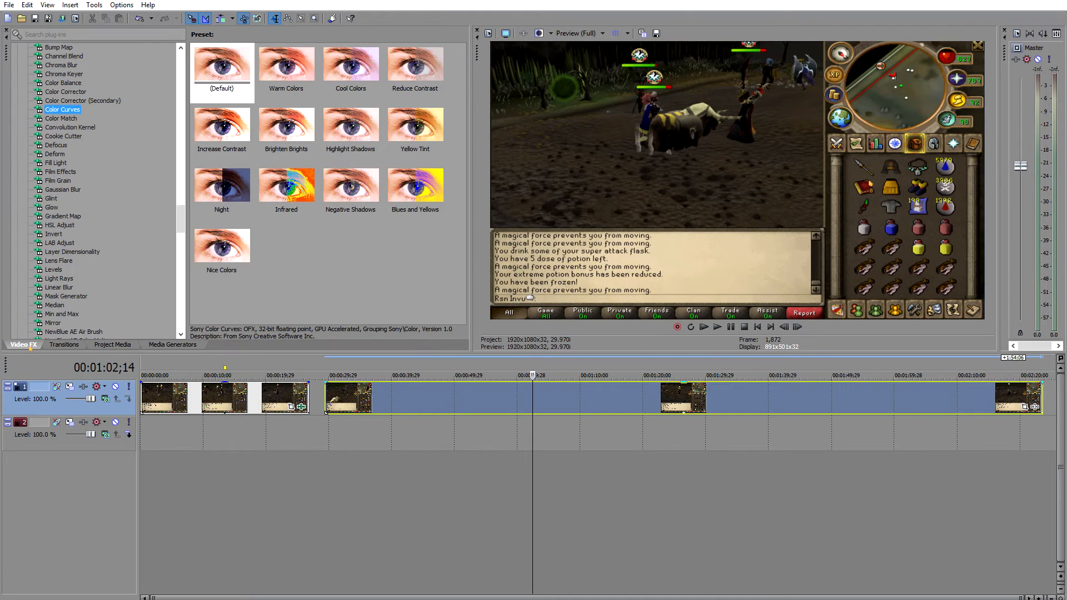
left_click_drag(221, 245, 630, 394)
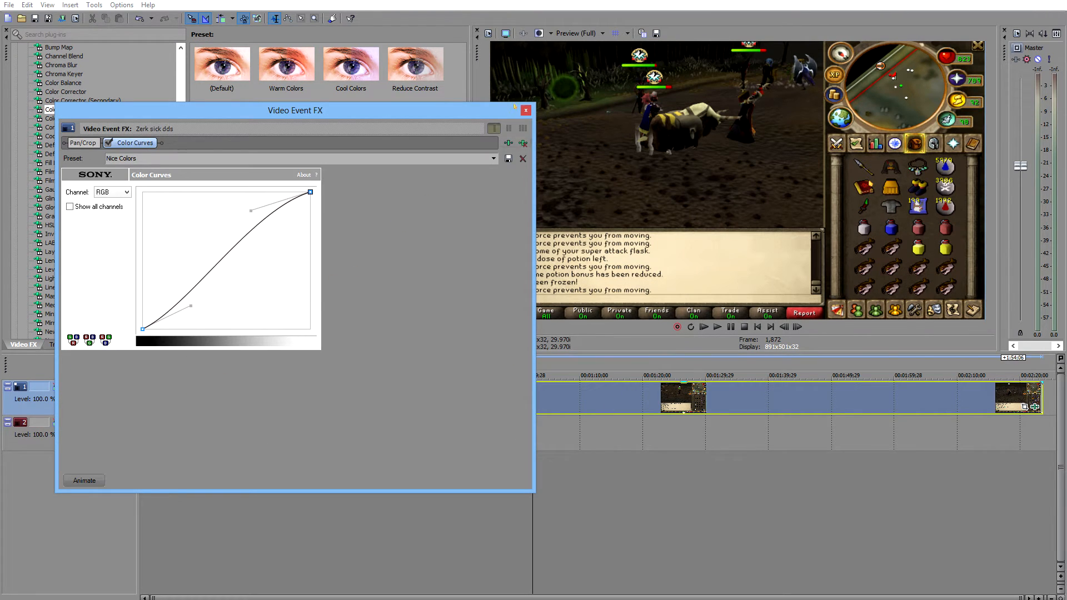
Close the effect settings, split the second clip at 00:00:57;19 and delete the piece after the split.
left_click(526, 112)
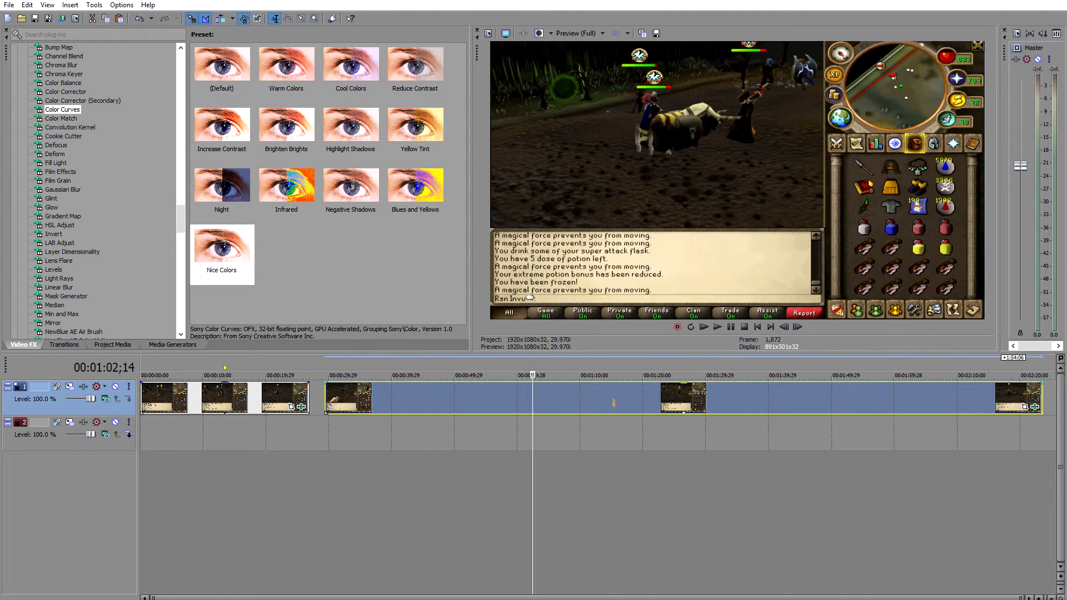
left_click(504, 393)
right_click(578, 400)
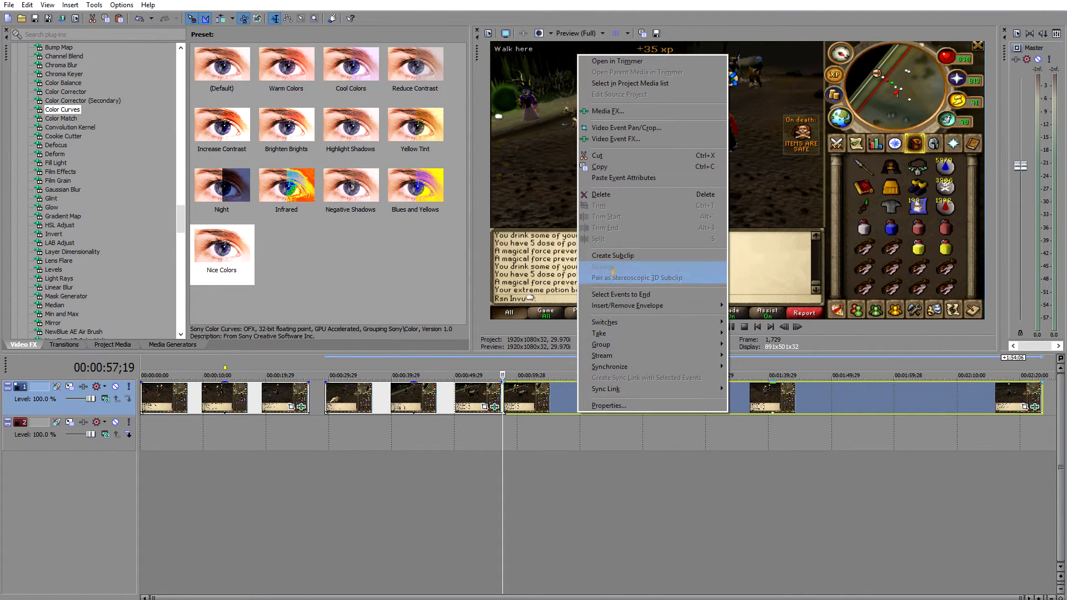
left_click(621, 198)
left_click(366, 427)
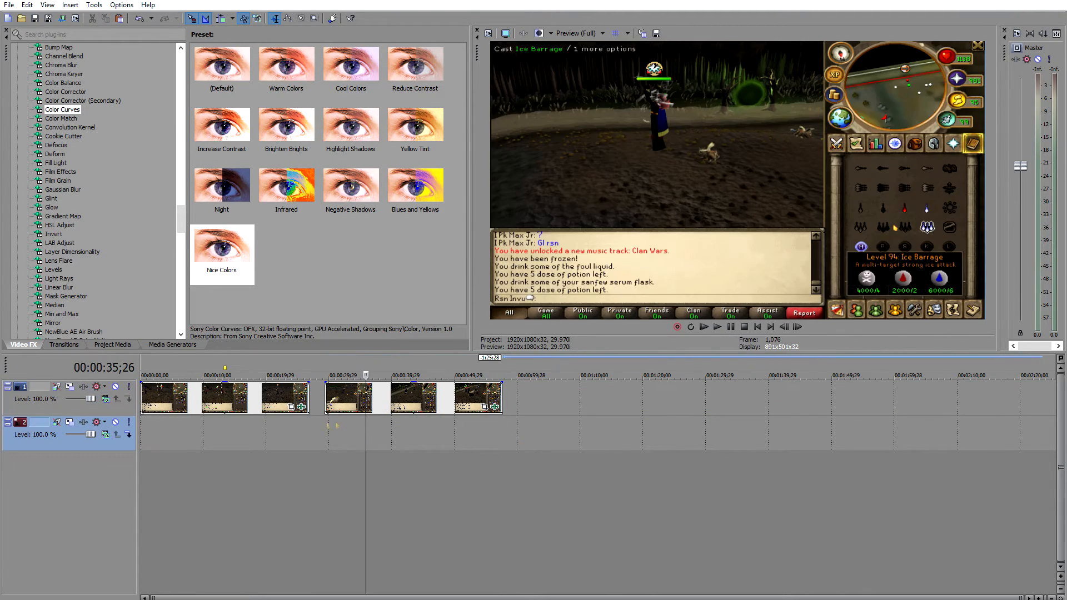
Move the second clip earlier on the first track until it overlaps the end of the first clip from about 25 seconds as a crossfade.
left_click(304, 440)
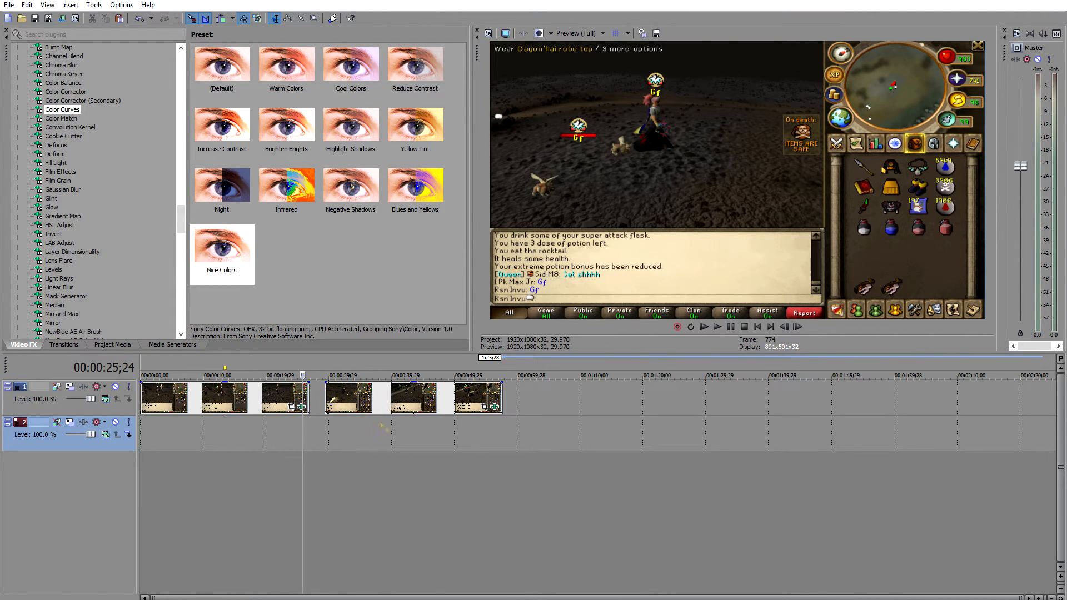
left_click_drag(376, 405, 354, 404)
left_click_drag(284, 436, 278, 436)
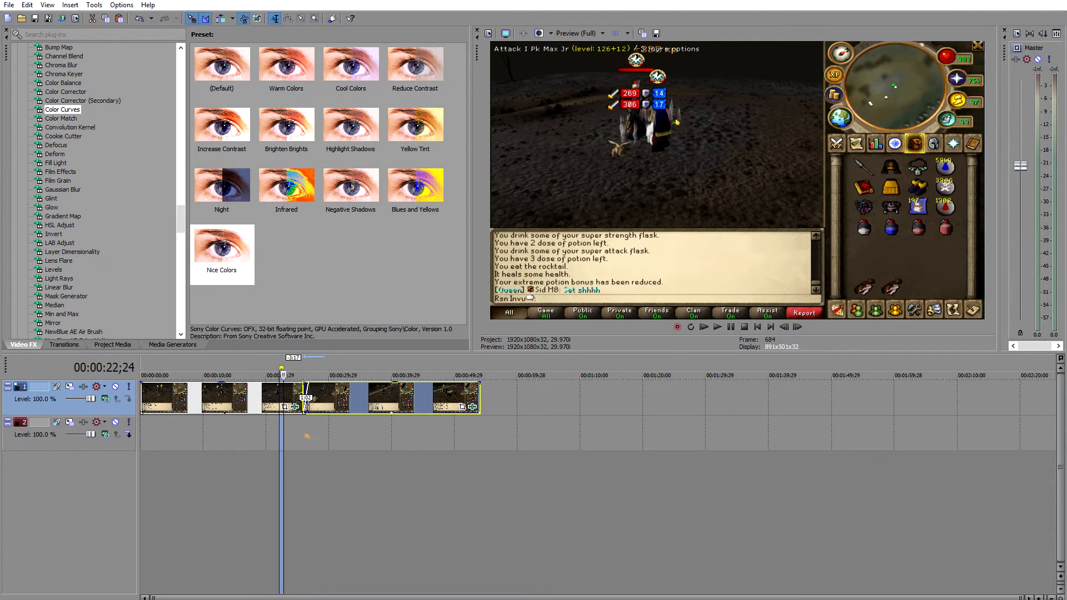
scroll(530, 464, "up", 2)
left_click(535, 442)
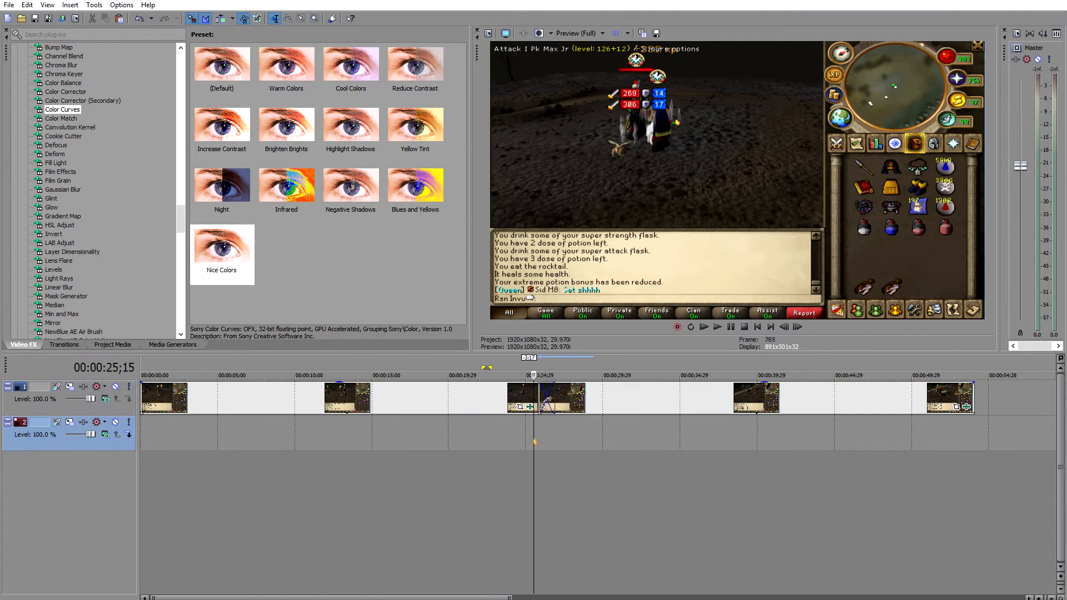
left_click(583, 438)
left_click(546, 446)
left_click_drag(614, 406, 598, 407)
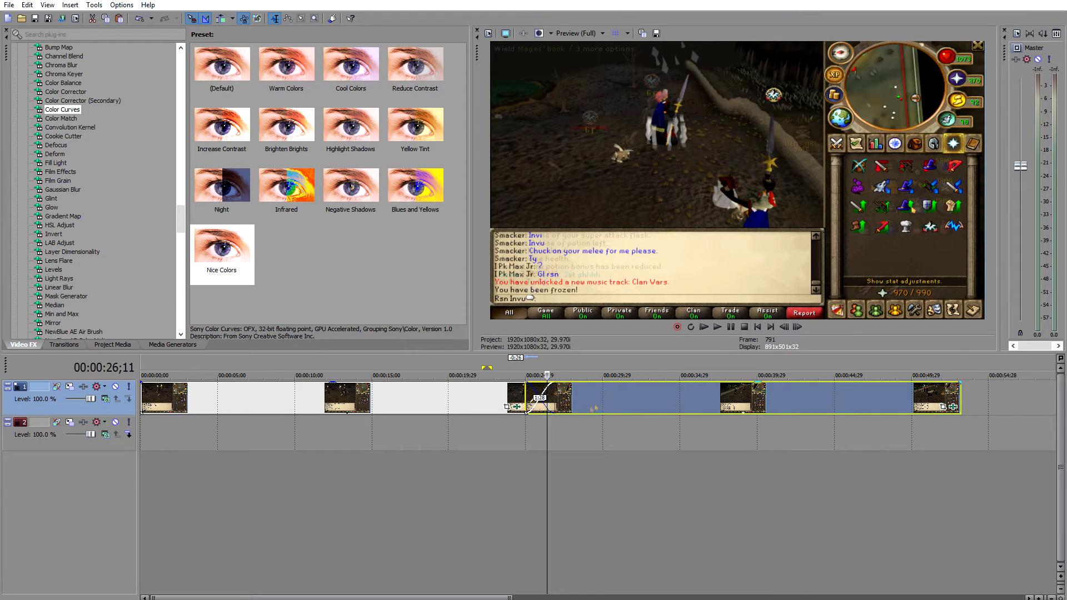
Play back the overlap between the two clips several times from about 24 seconds to check the crossfade.
left_click(515, 441)
left_click(528, 440)
key("space")
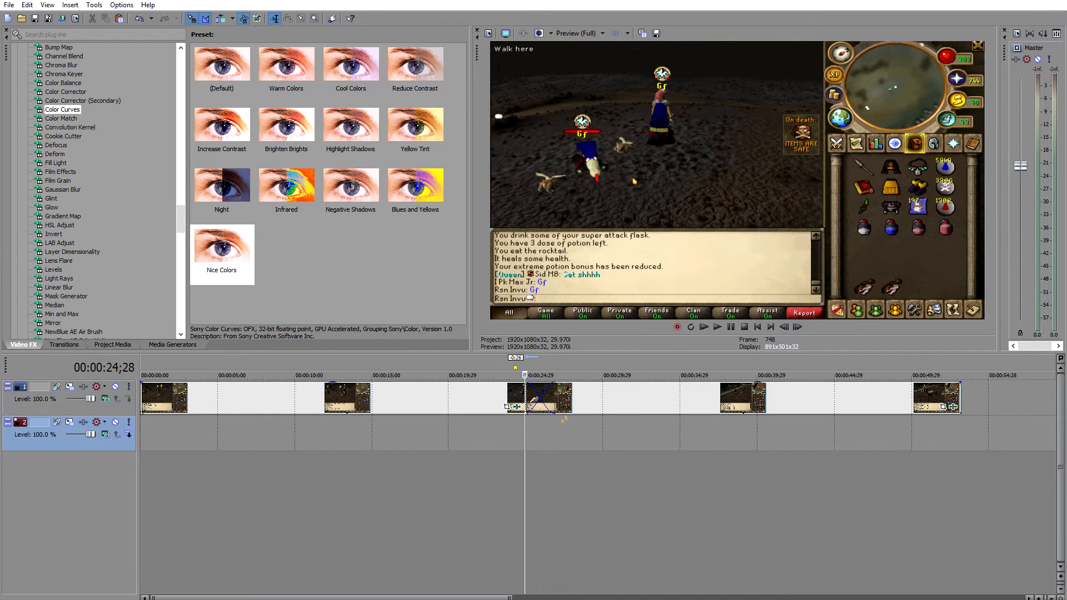
left_click(512, 447)
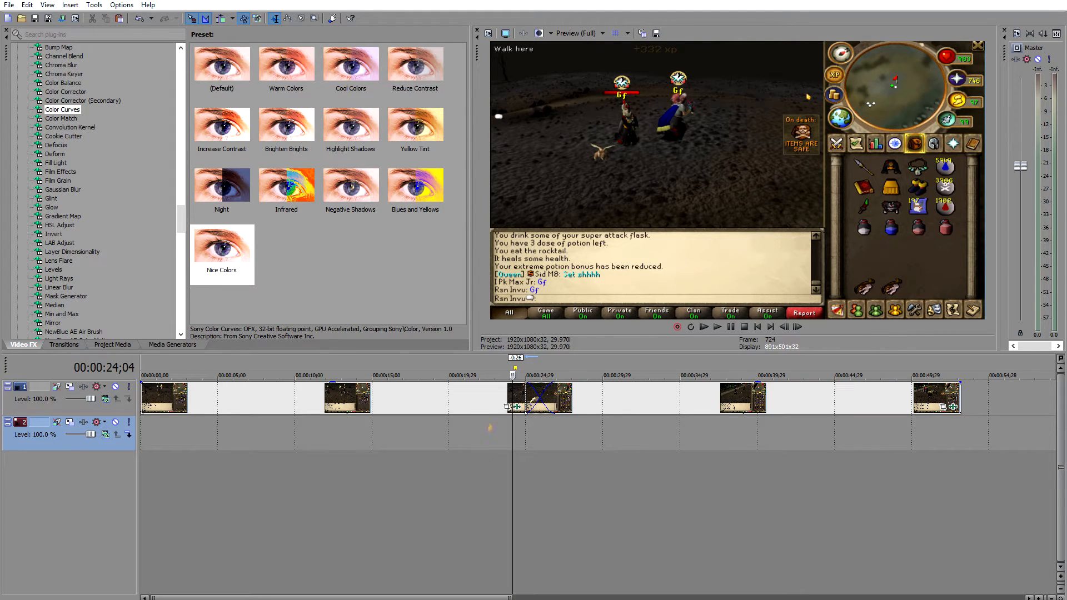
scroll(500, 428, "down", 2)
key("space")
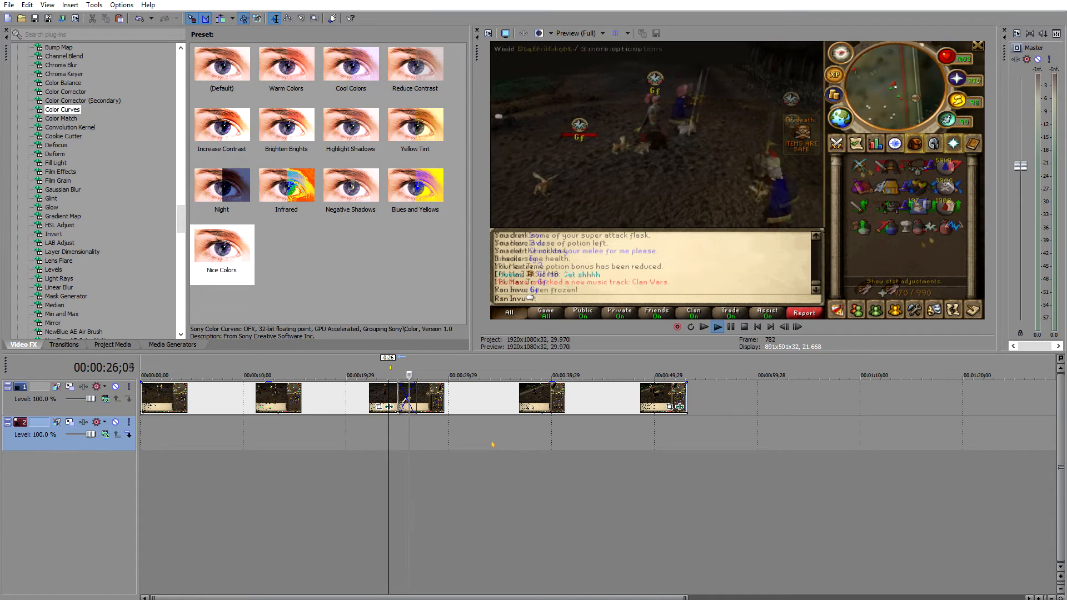
key("space")
key("space")
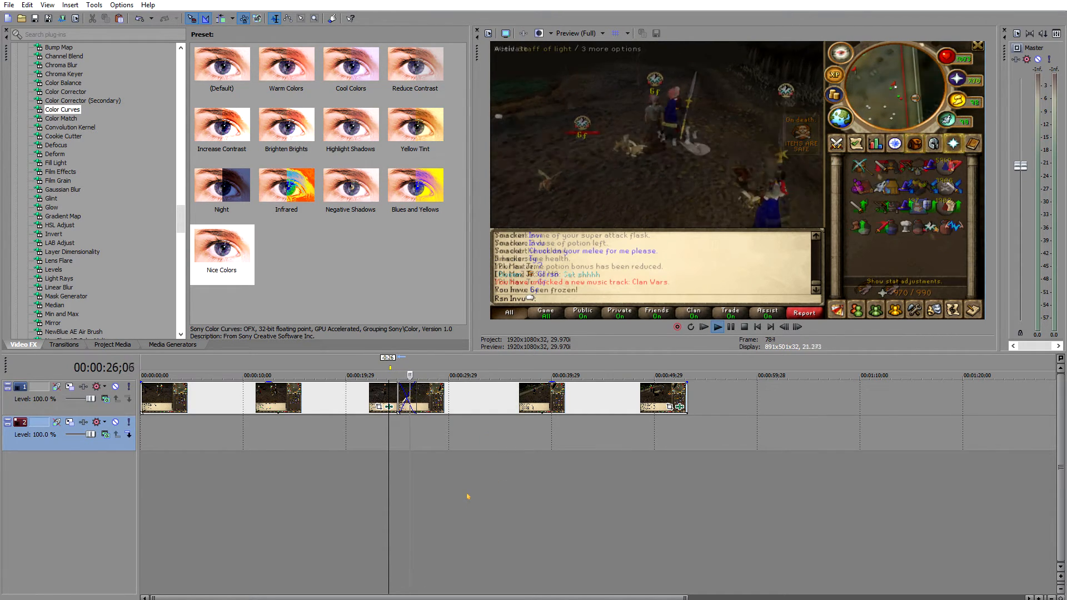
key("space")
key("space")
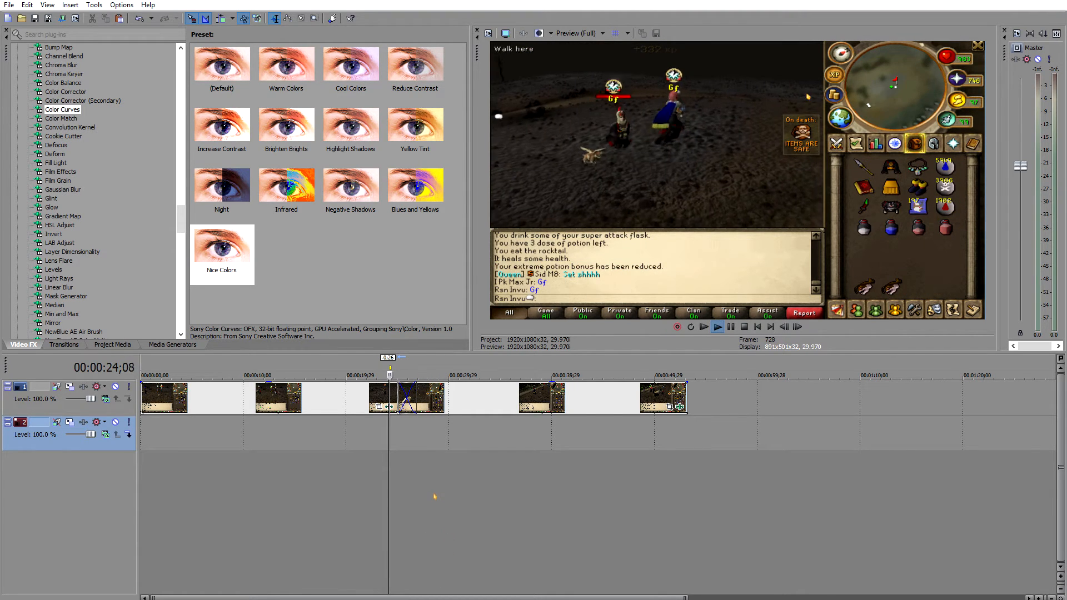
key("space")
Preview the first clip, place the playhead at 00:00:06;08 and lower the first track's level to 46.6%.
left_click(300, 433)
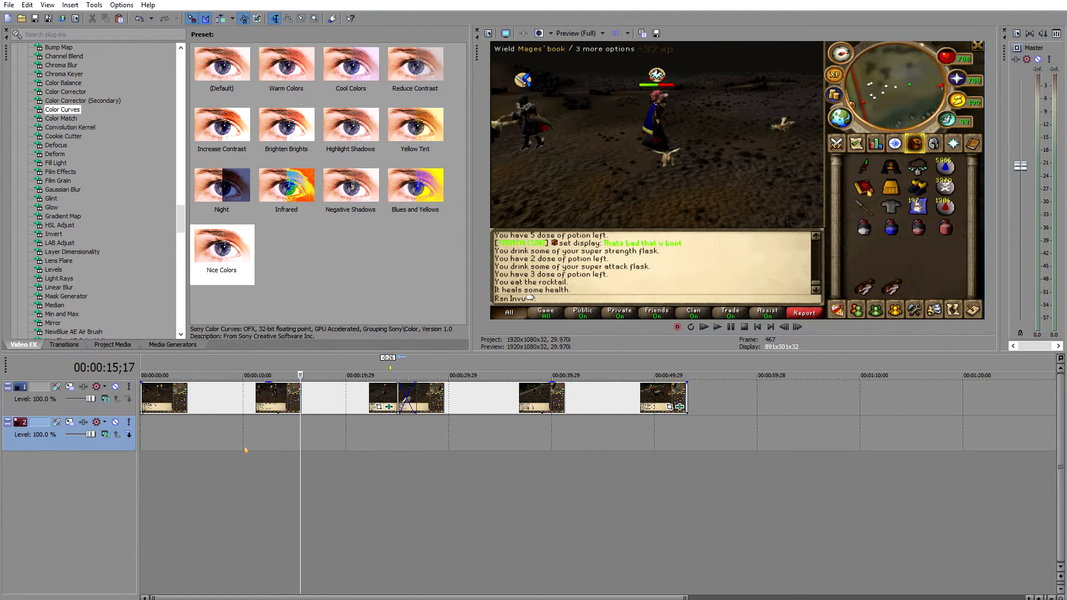
left_click(184, 433)
left_click(109, 409)
key("space")
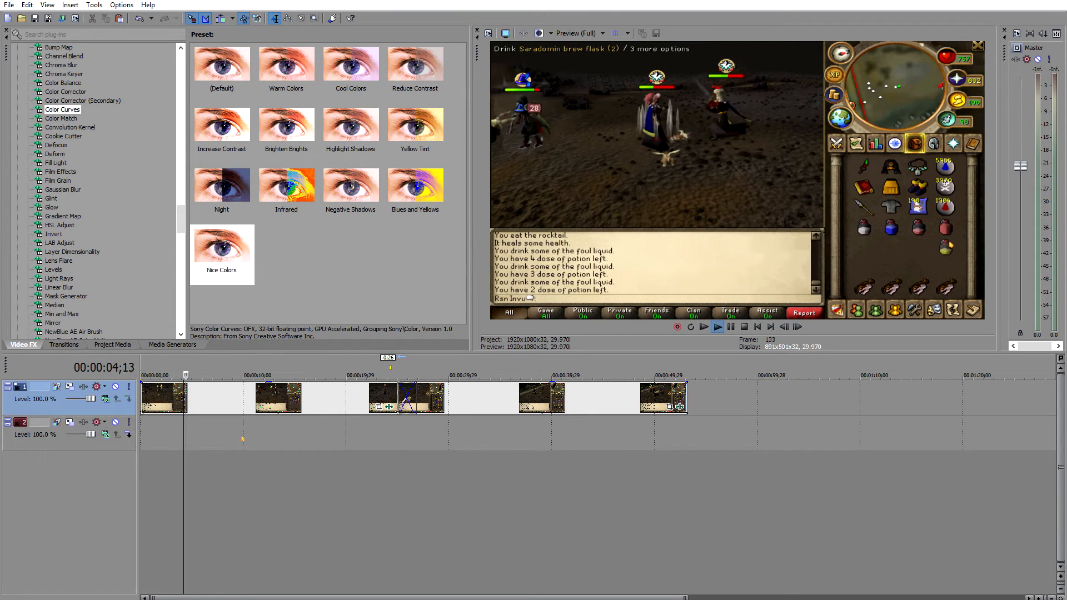
left_click(241, 437)
left_click(205, 433)
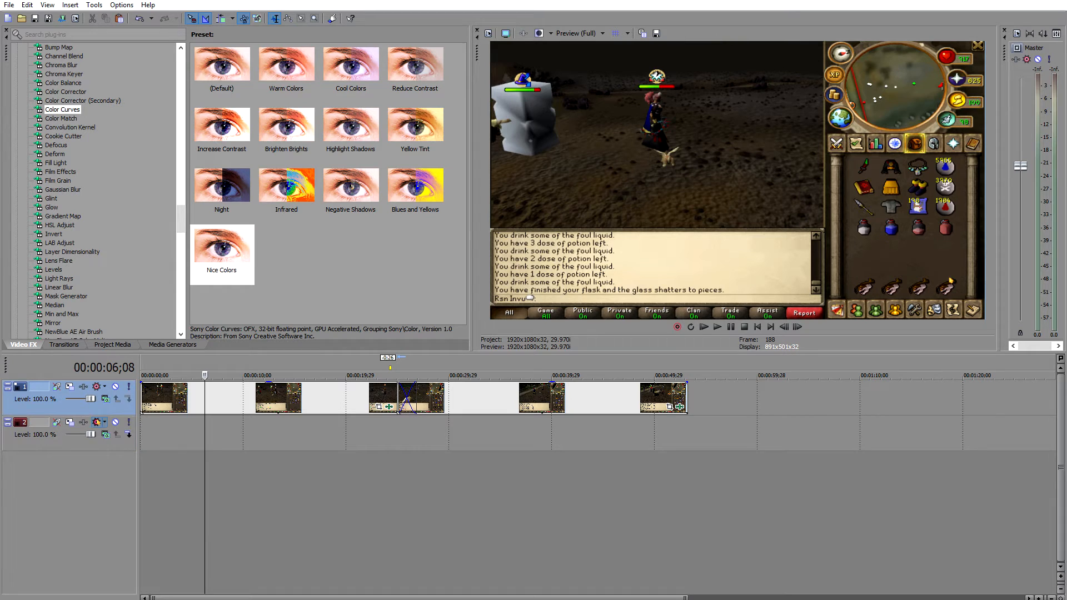
mouse_move(90, 399)
left_mouse_down()
mouse_move(66, 399)
mouse_move(90, 399)
left_mouse_up()
left_click_drag(92, 399, 78, 399)
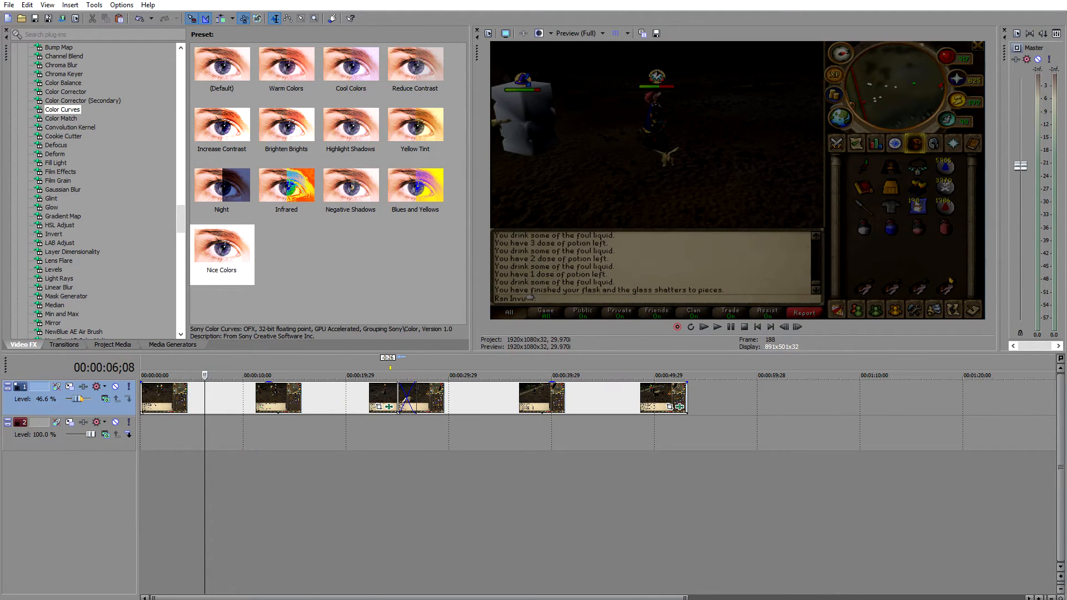
Paste the copied clip onto the second track at 00:00:11;04 and check how it blends with the semi-transparent first track.
left_click(255, 447)
right_click(255, 448)
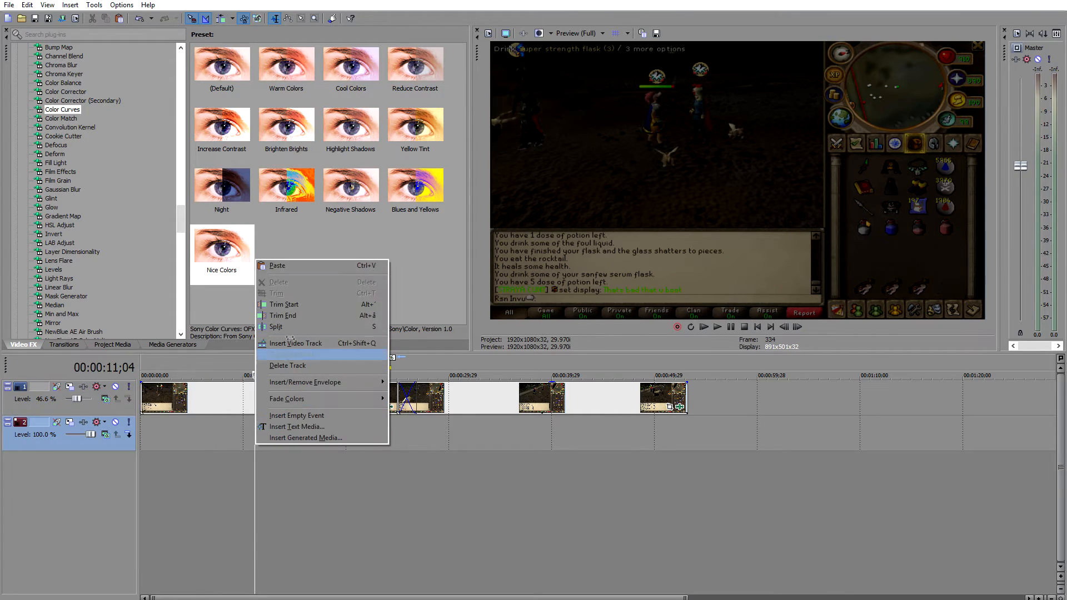
left_click(309, 269)
left_click(359, 429)
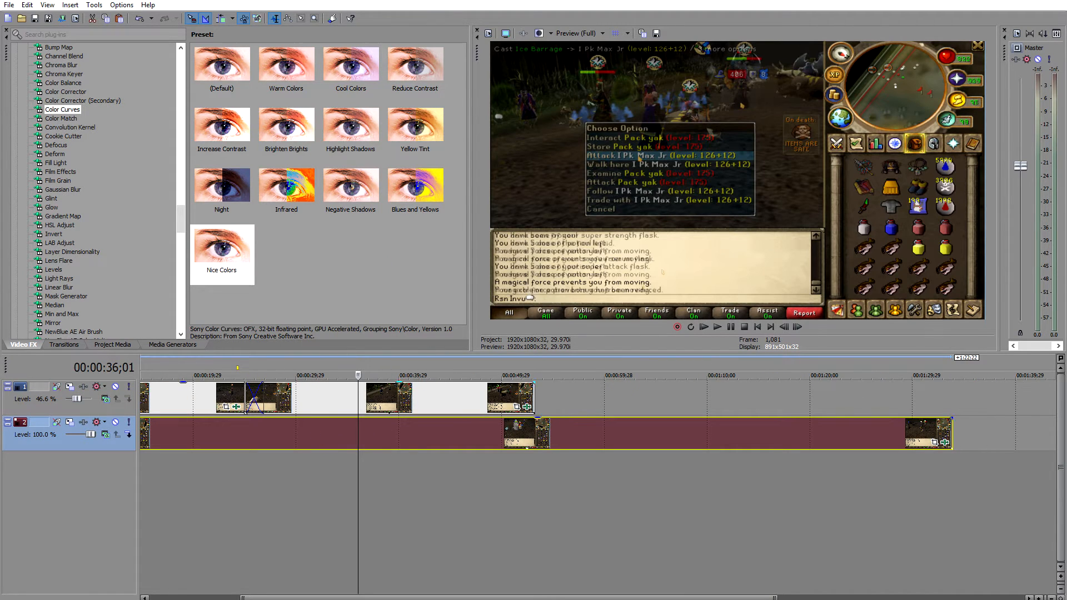
left_click(315, 443)
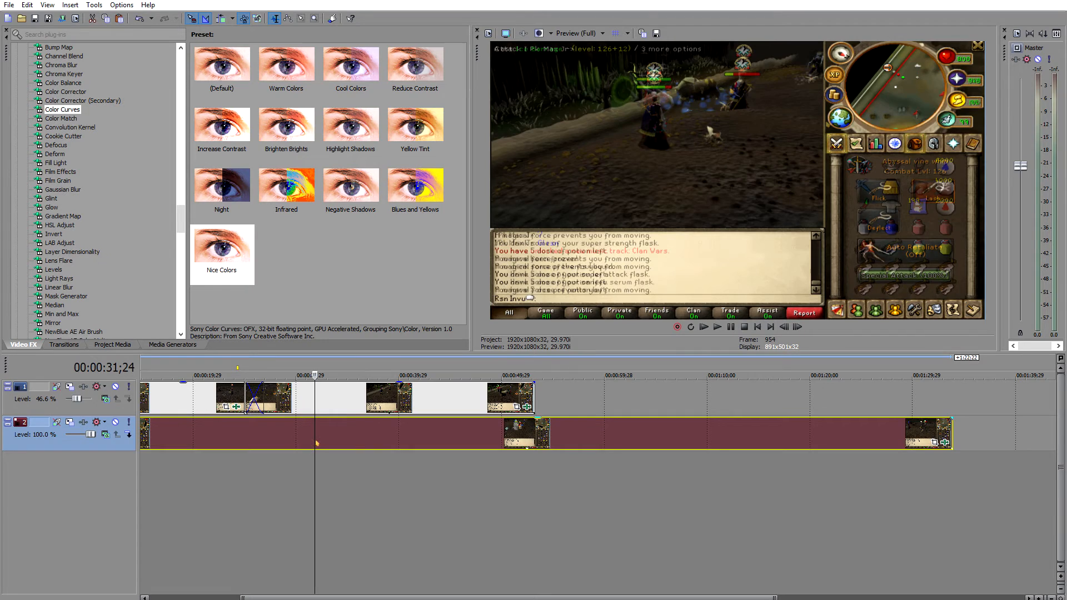
Delete the pasted clip from the second track and set the first track's level back to 100%.
key("Delete")
left_click(88, 409)
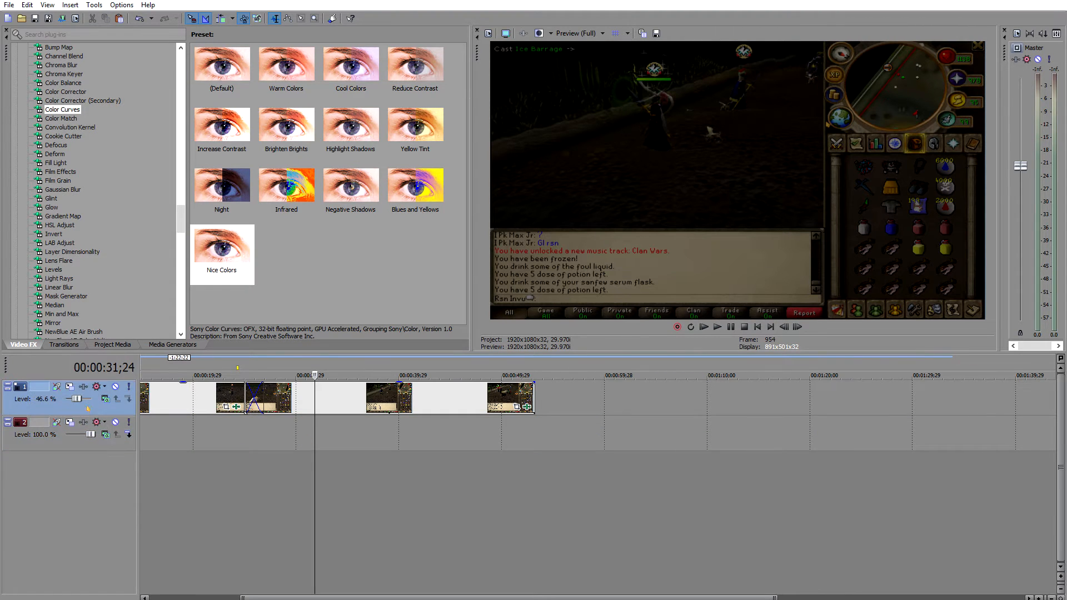
left_click_drag(78, 398, 129, 410)
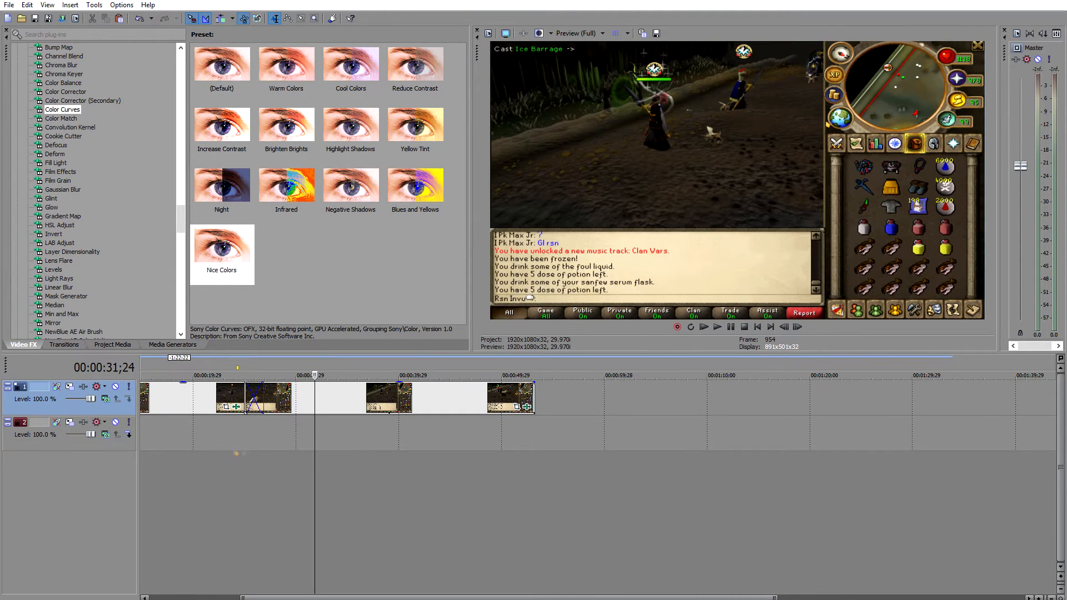
left_click(203, 434)
scroll(425, 388, "up", 4)
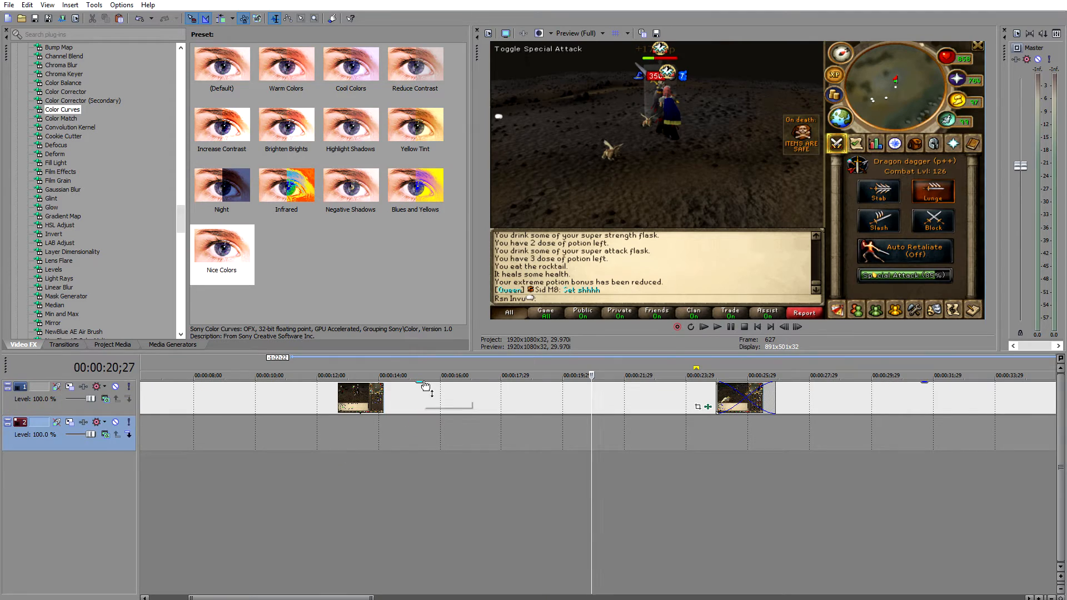
left_click_drag(425, 388, 443, 372)
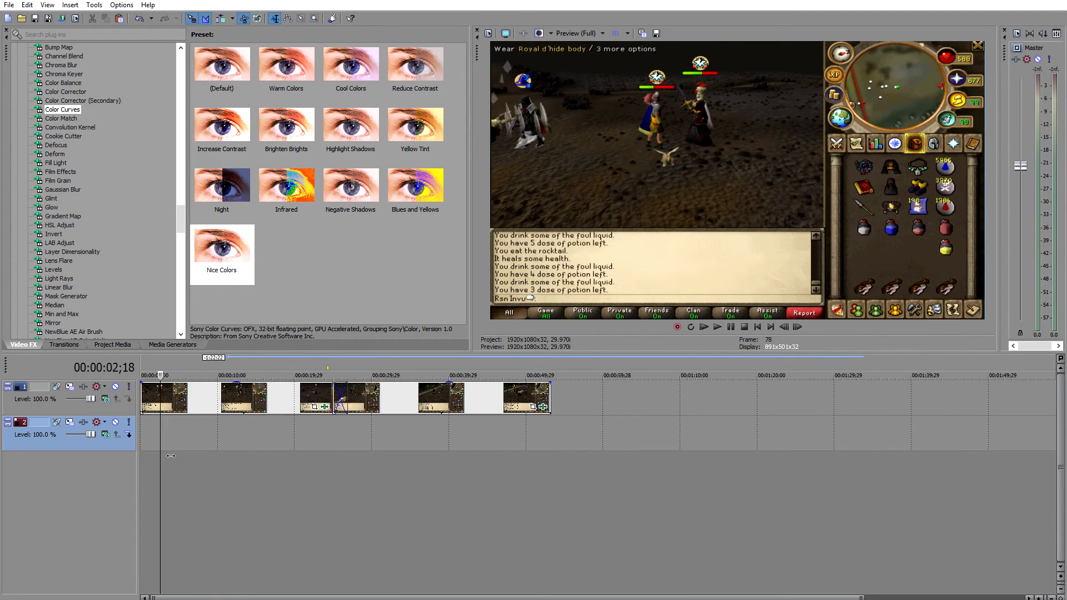
scroll(170, 455, "up", 3)
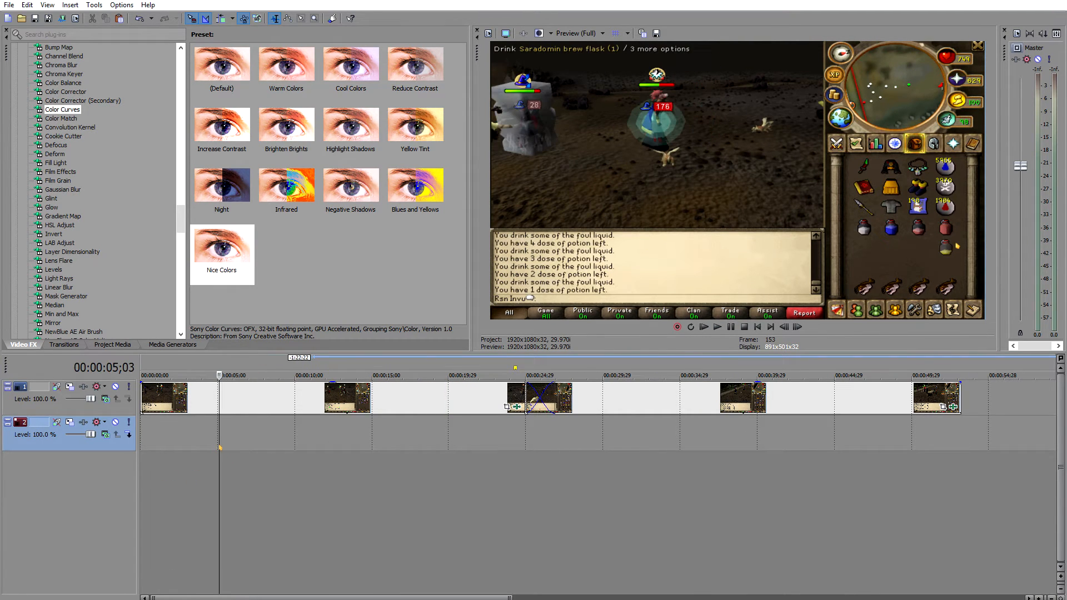
Set the first track's compositing mode to Add and check the picture at 00:00:06;06.
left_click(105, 398)
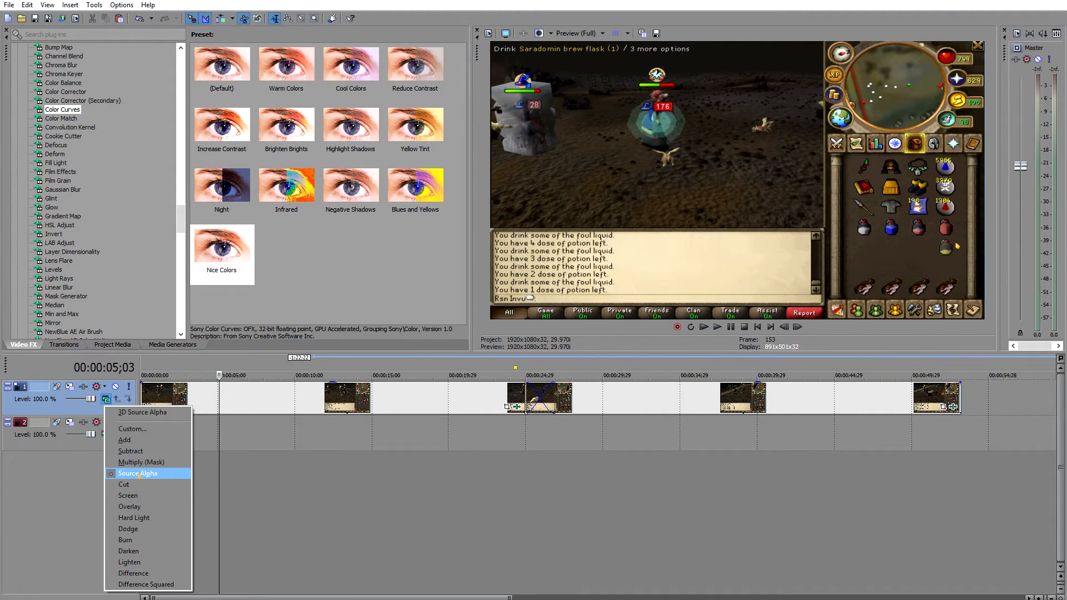
left_click(138, 441)
left_click(280, 439)
left_click(237, 452)
left_click(106, 398)
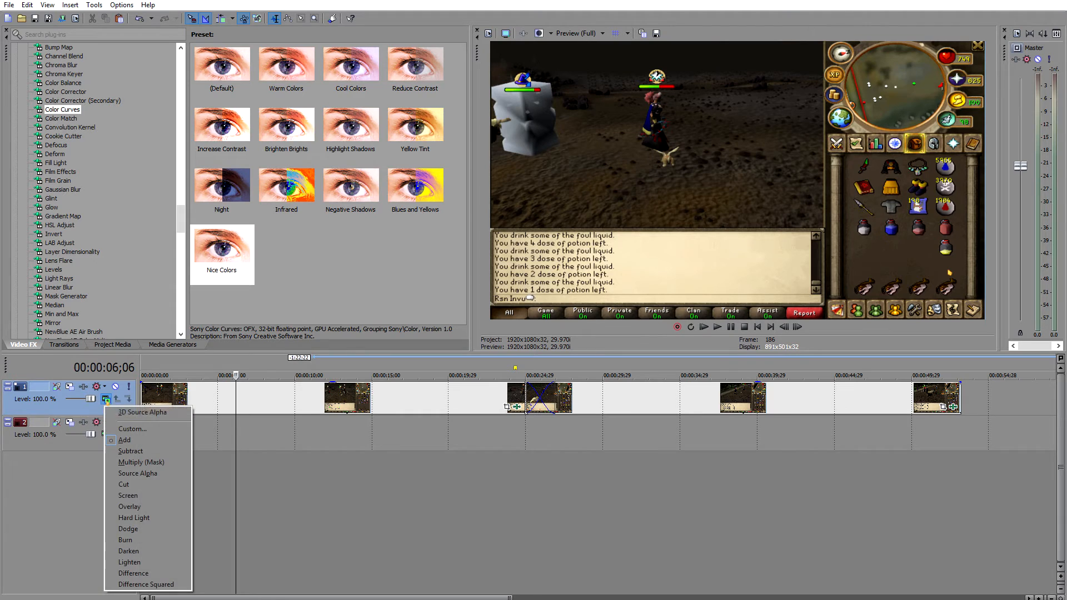
left_click(127, 429)
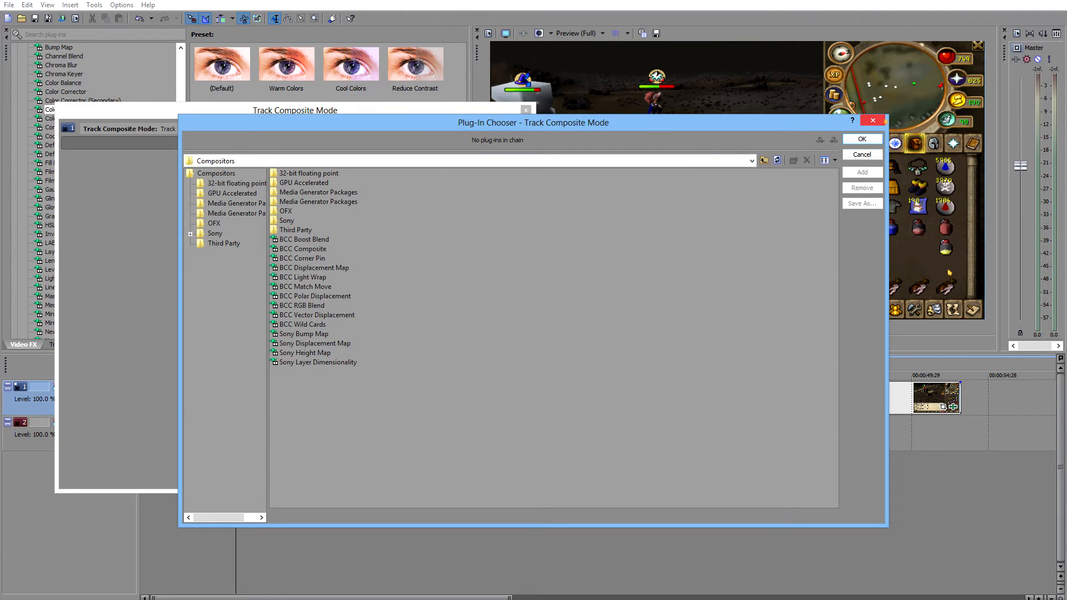
key("Escape")
Set the first track's compositing mode back to Source Alpha.
left_click(106, 398)
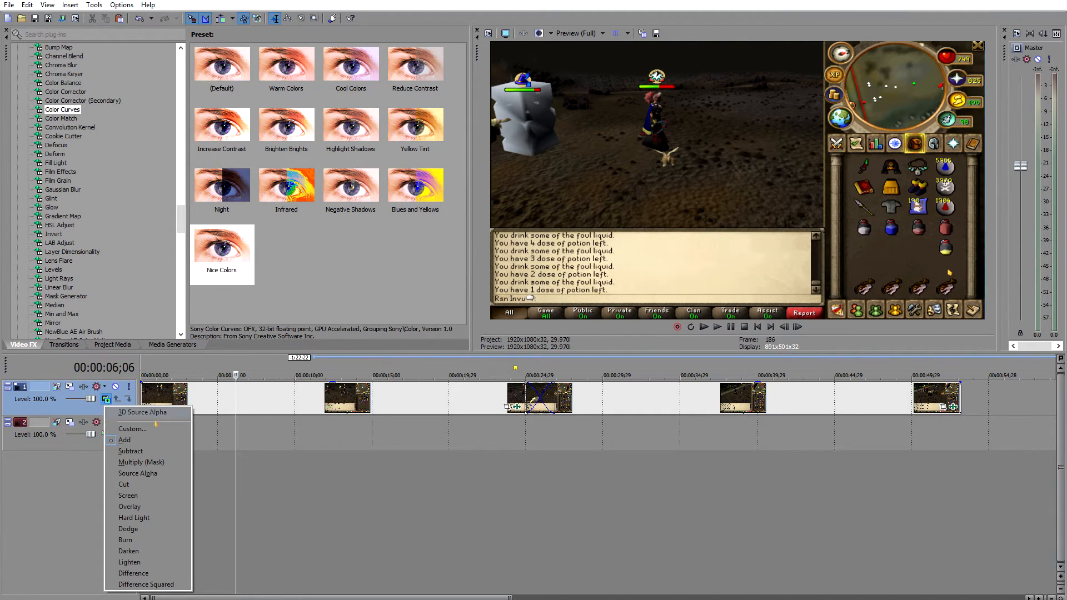
left_click(138, 472)
left_click(179, 436)
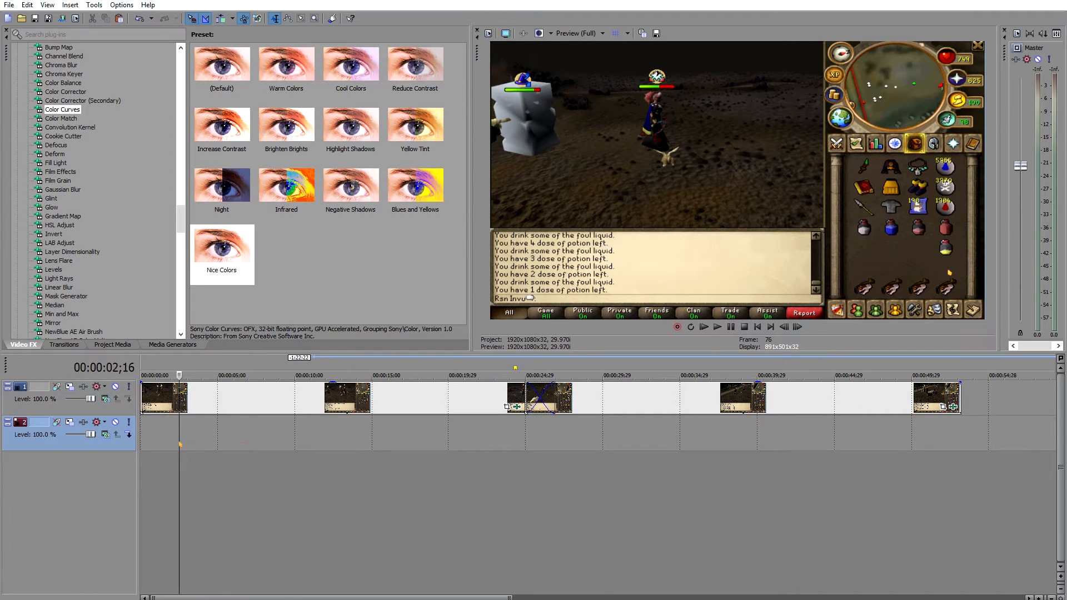
left_click(339, 441)
scroll(367, 443, "down", 2)
left_click(310, 443)
left_click(331, 441)
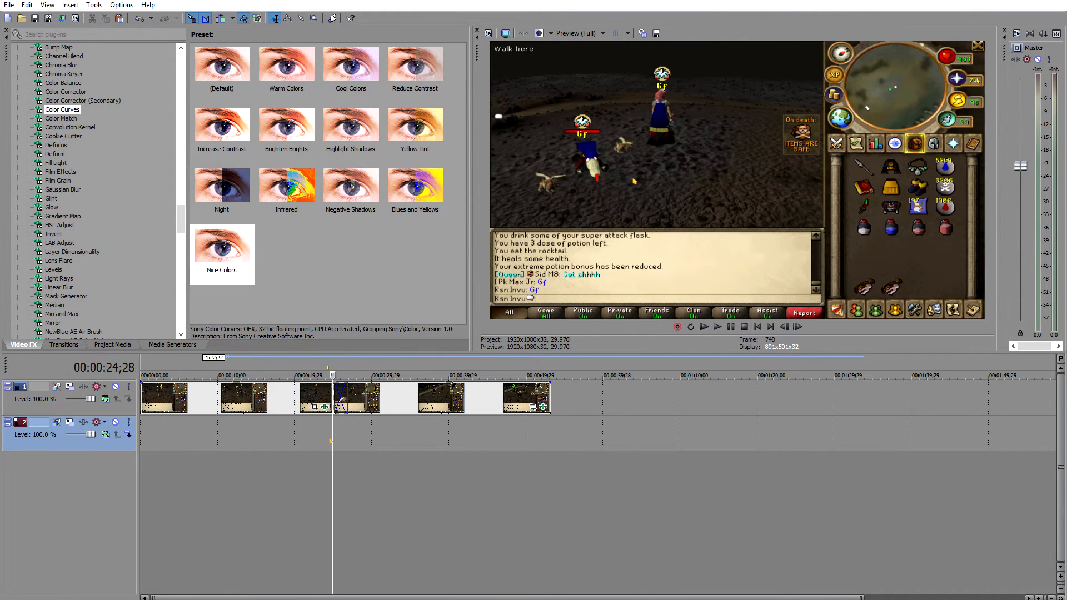
left_click(287, 442)
left_click(224, 444)
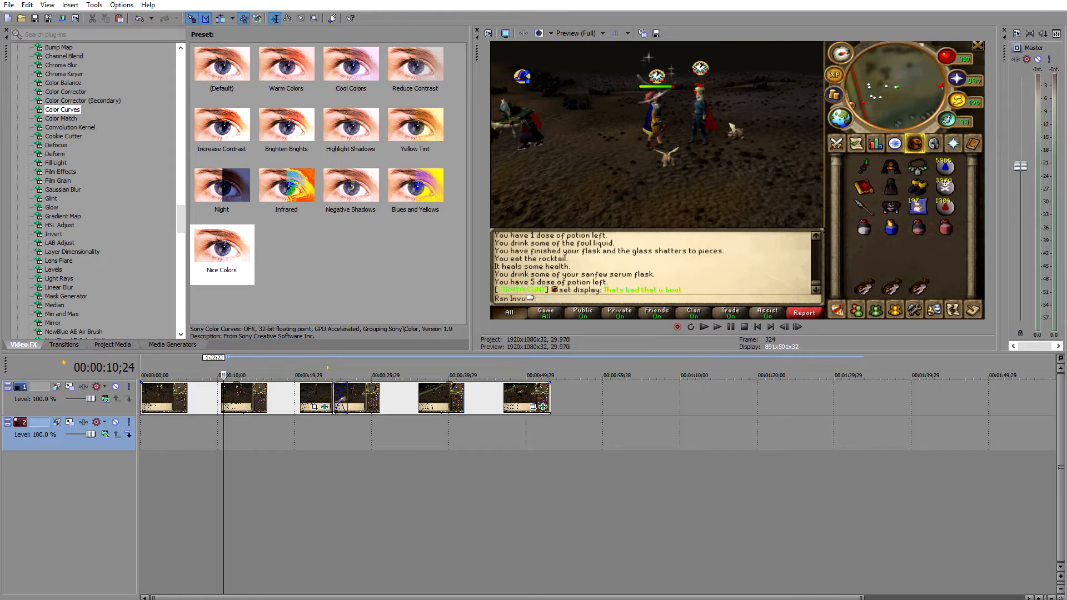
Look through the available transitions, project media, video effects and media generators.
left_click(64, 344)
left_click(113, 344)
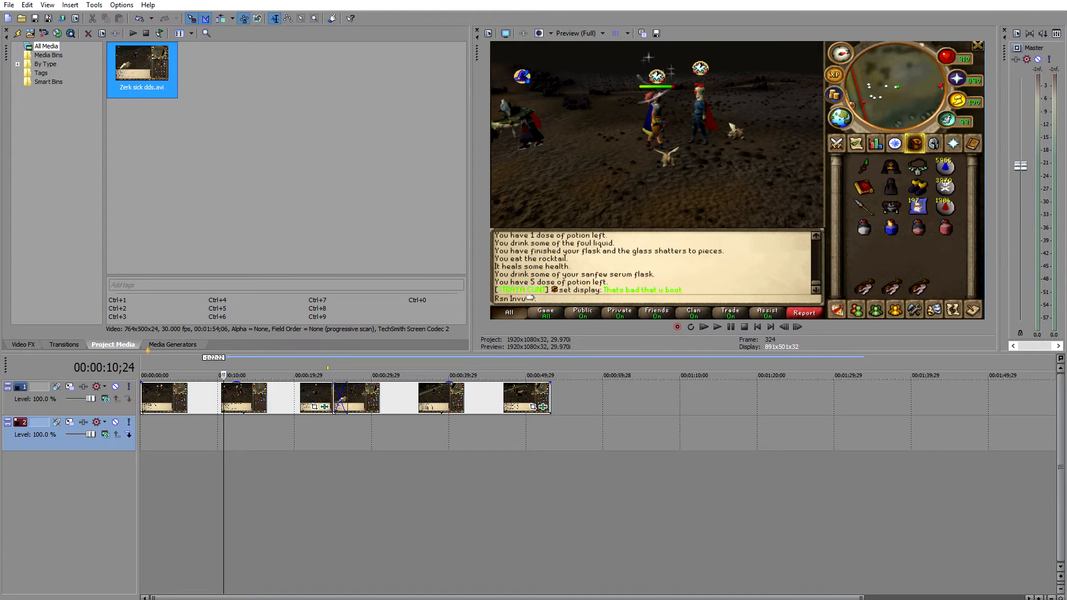
left_click(64, 345)
left_click(24, 344)
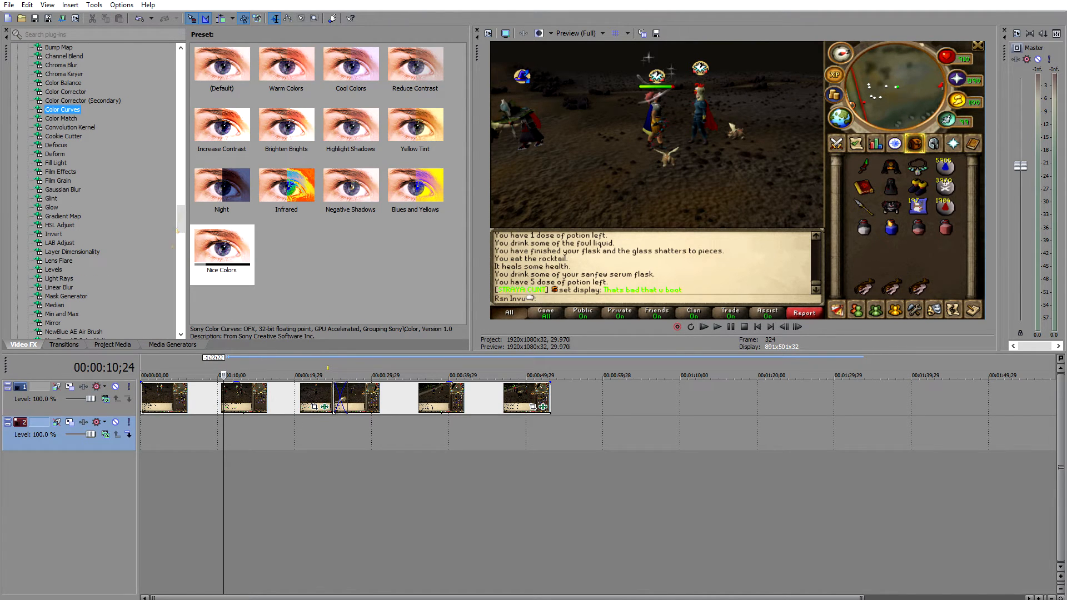
left_click(64, 344)
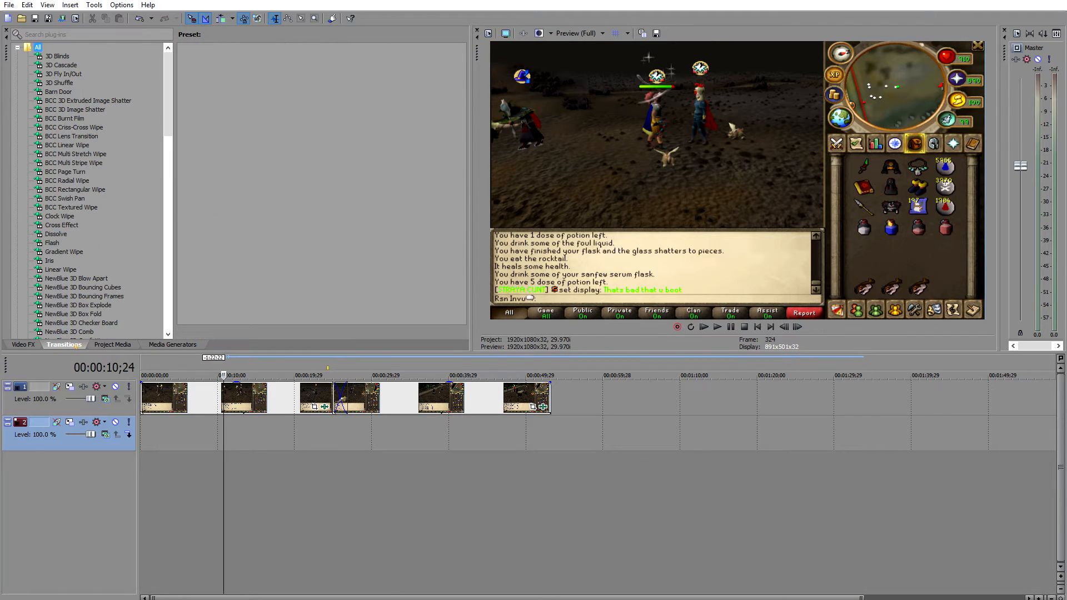
left_click_drag(168, 131, 133, 166)
scroll(101, 314, "up", 3)
left_click(109, 346)
left_click(167, 345)
left_click(114, 345)
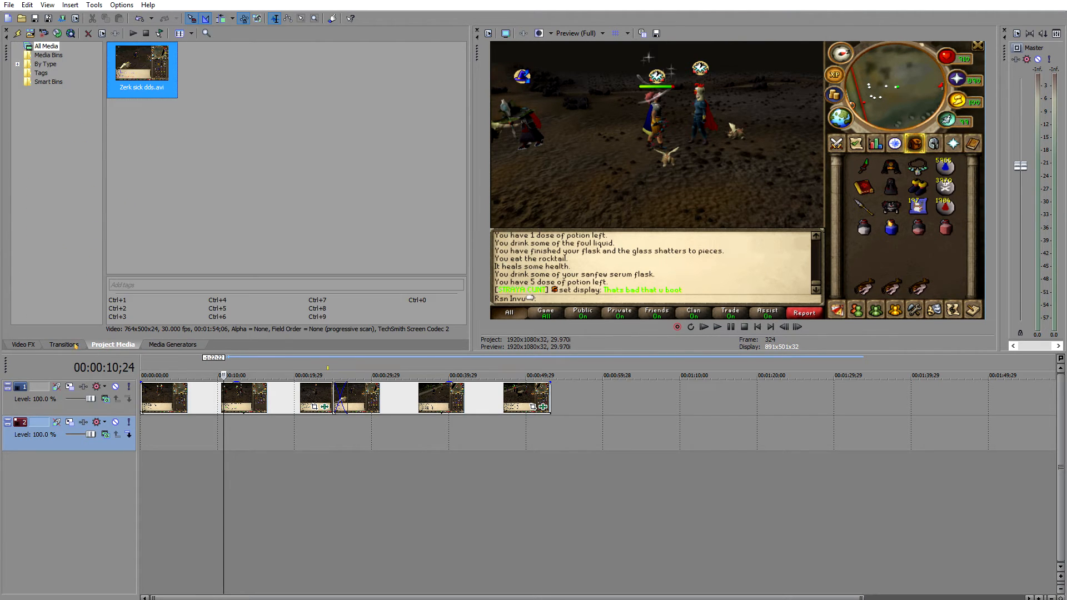
Look through the available transitions and examine the presets of the Flash transition.
left_click(66, 345)
left_click(28, 345)
left_click(60, 345)
left_click(73, 138)
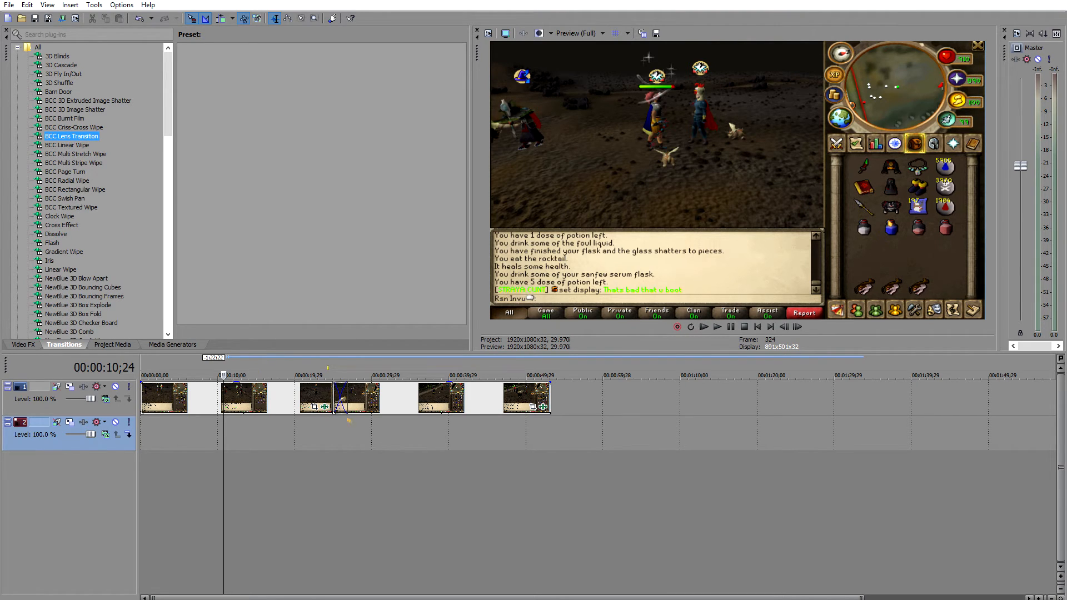
left_click(52, 243)
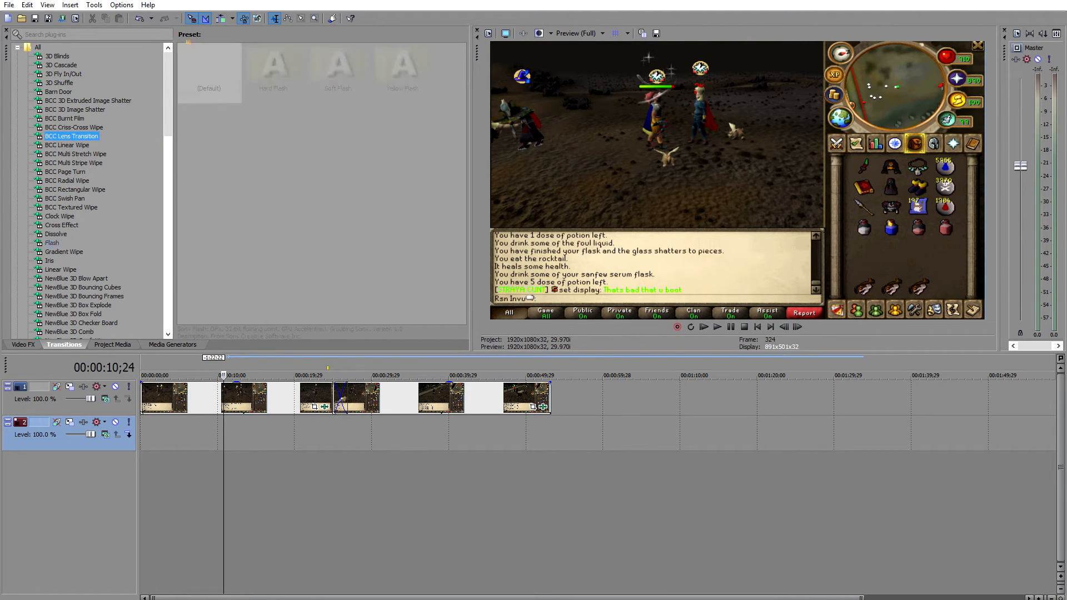
left_click_drag(209, 69, 258, 191)
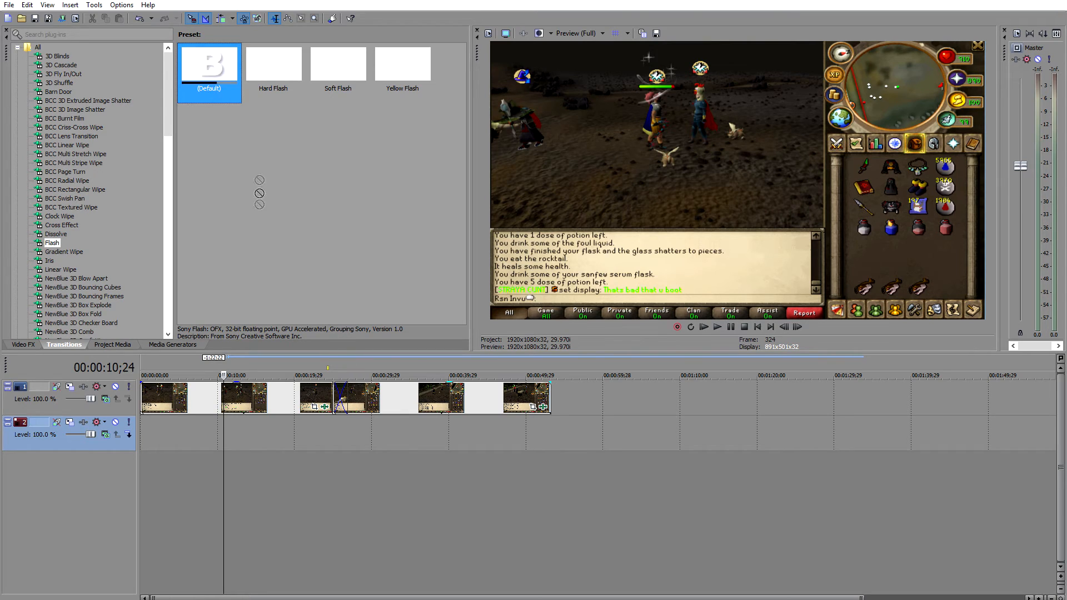
left_click(141, 242)
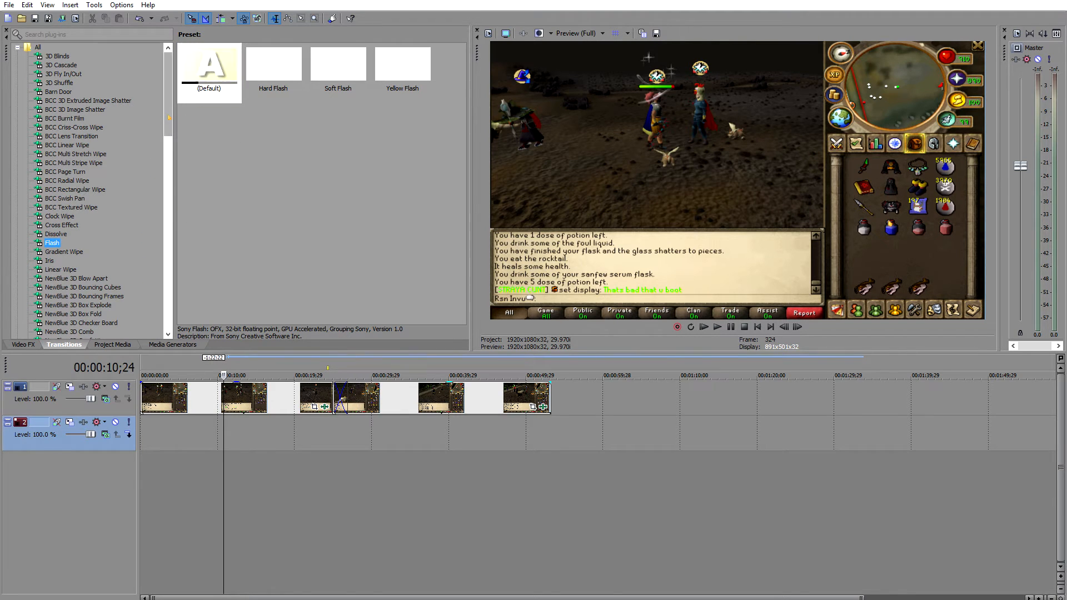
scroll(184, 103, "down", 10)
scroll(183, 206, "down", 10)
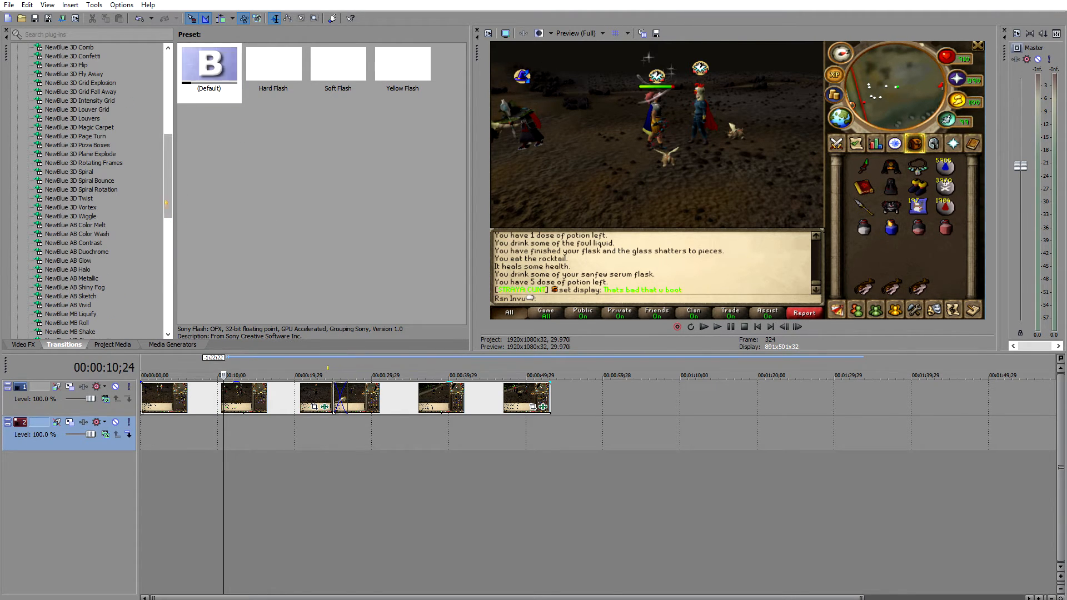
scroll(214, 185, "up", 20)
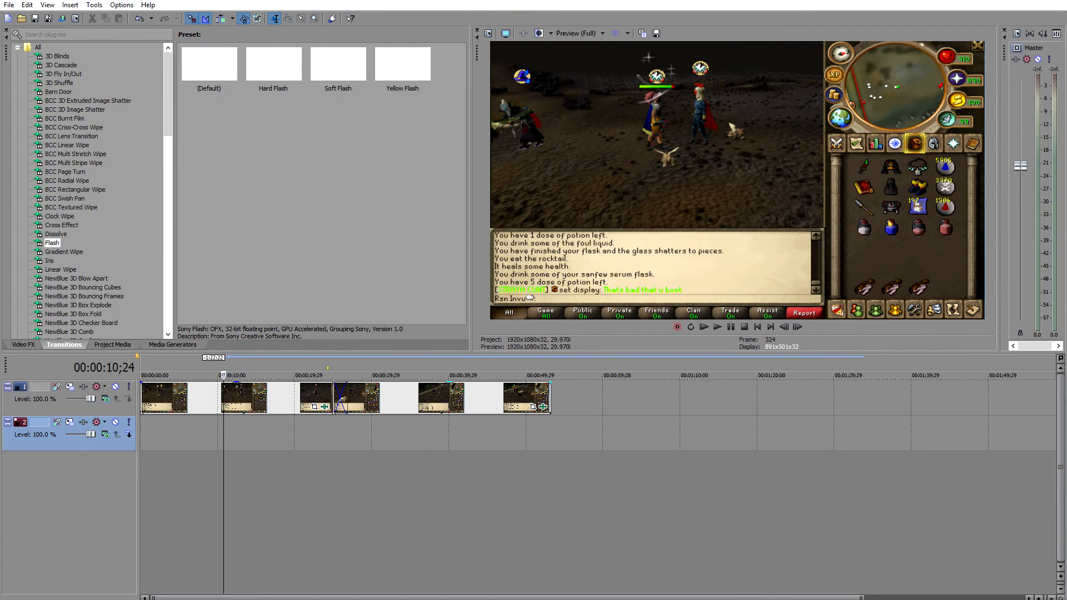
Display the Color Curves presets among the video effects.
left_click(99, 345)
left_click(23, 345)
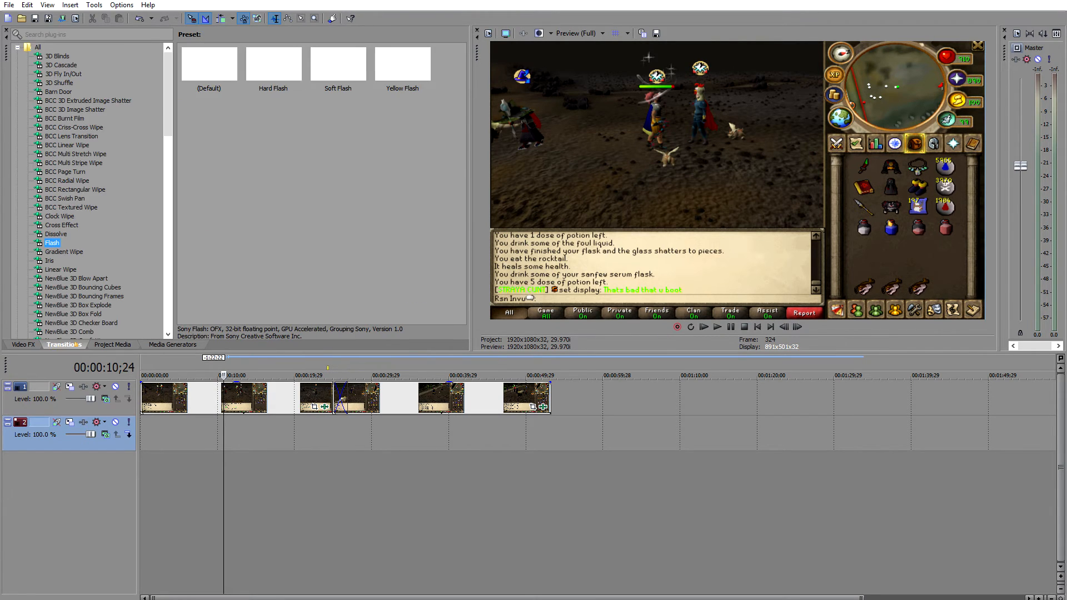
left_click(62, 110)
Move the second clip on the first track about 17 frames earlier to lengthen its crossfade with the first clip.
left_click(347, 428)
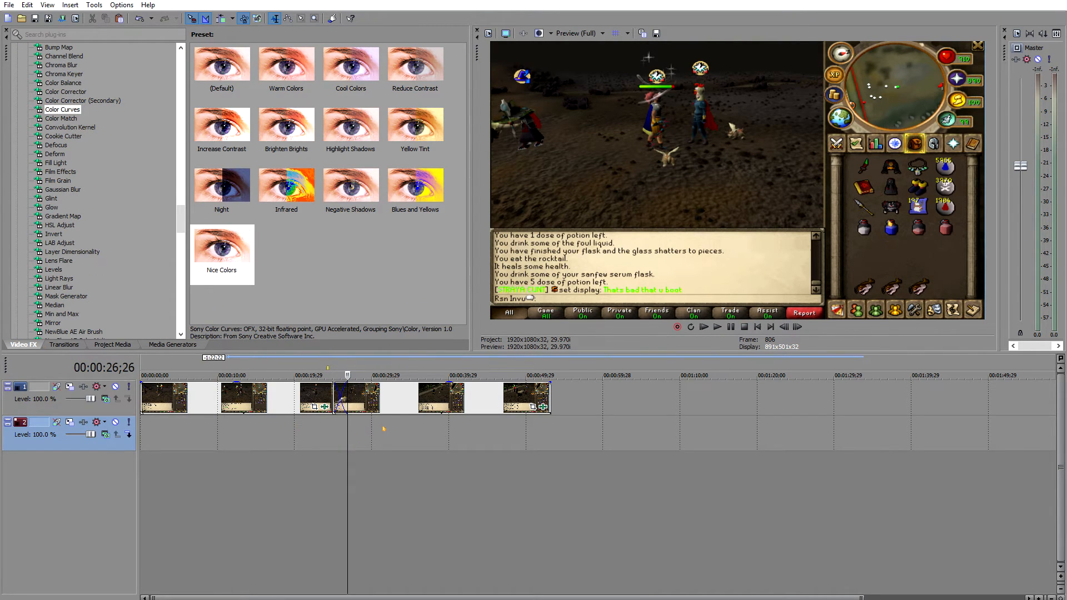
left_click(423, 434)
left_click_drag(373, 403, 286, 404)
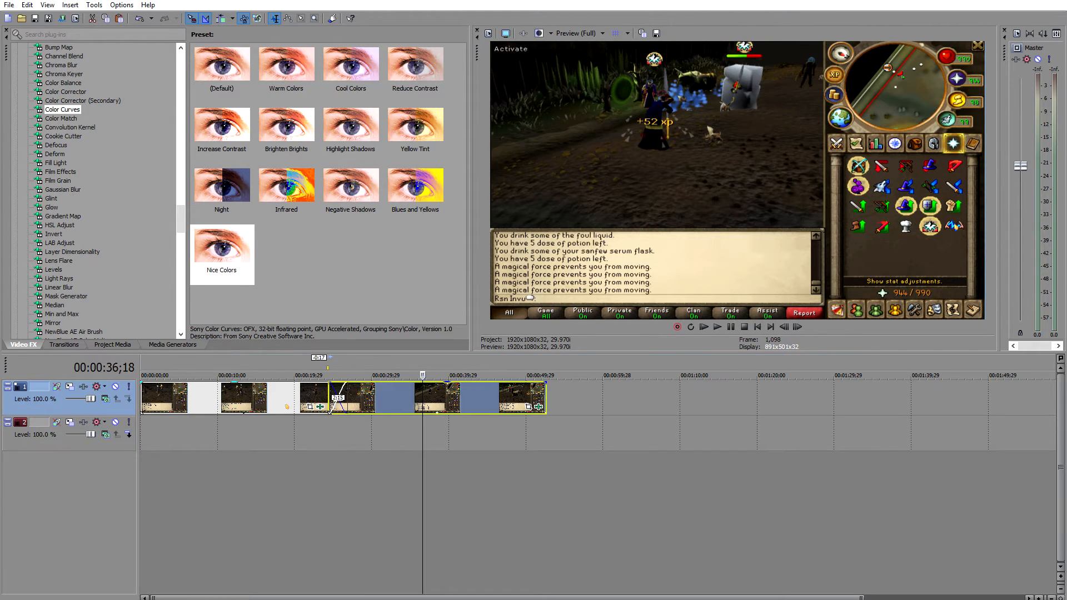
left_click(294, 395)
left_click(252, 407)
Check the picture at several points along the timeline, ending with a short time range selected from 00:00:12;16.
left_click(209, 431)
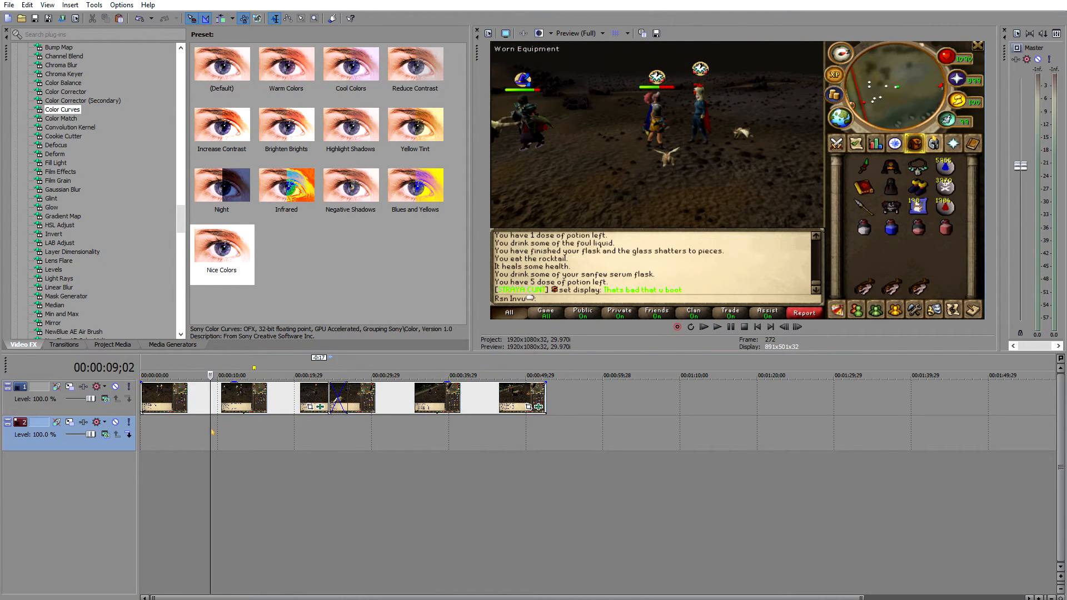
left_click(183, 440)
left_click(162, 439)
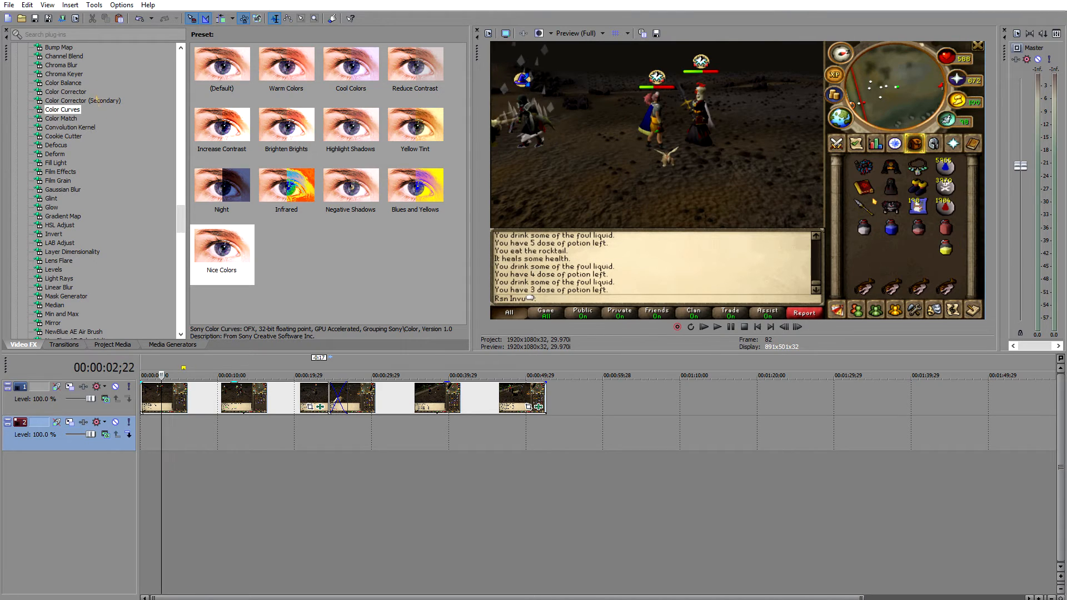
left_click(431, 436)
left_click(545, 440)
left_click_drag(339, 436, 328, 436)
left_click_drag(248, 431, 237, 432)
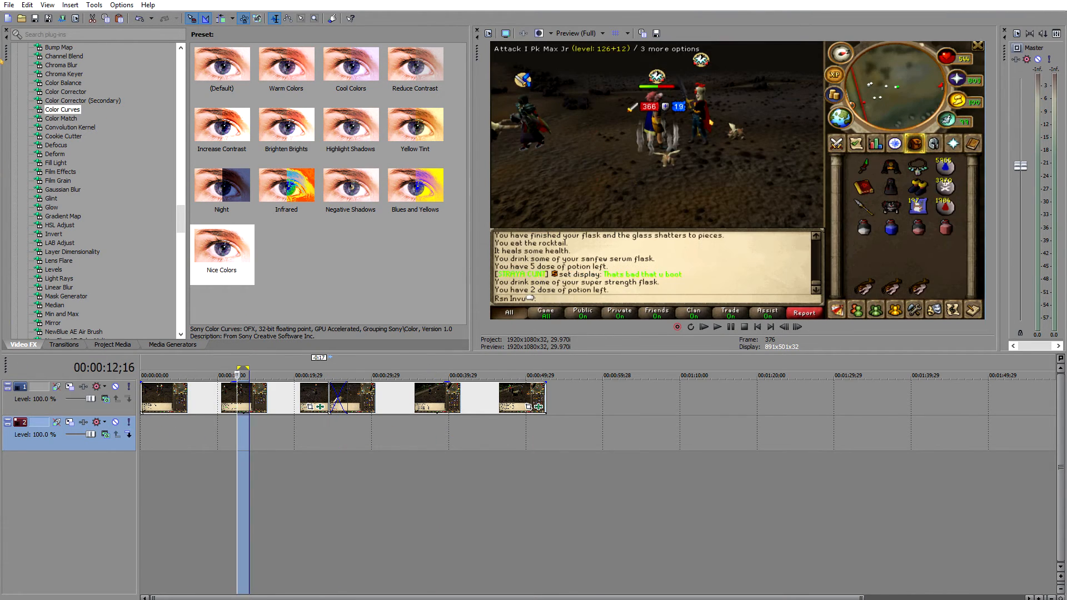
Open the Render As settings and choose the Internet HD 1080p yt template as the output format.
left_click(9, 4)
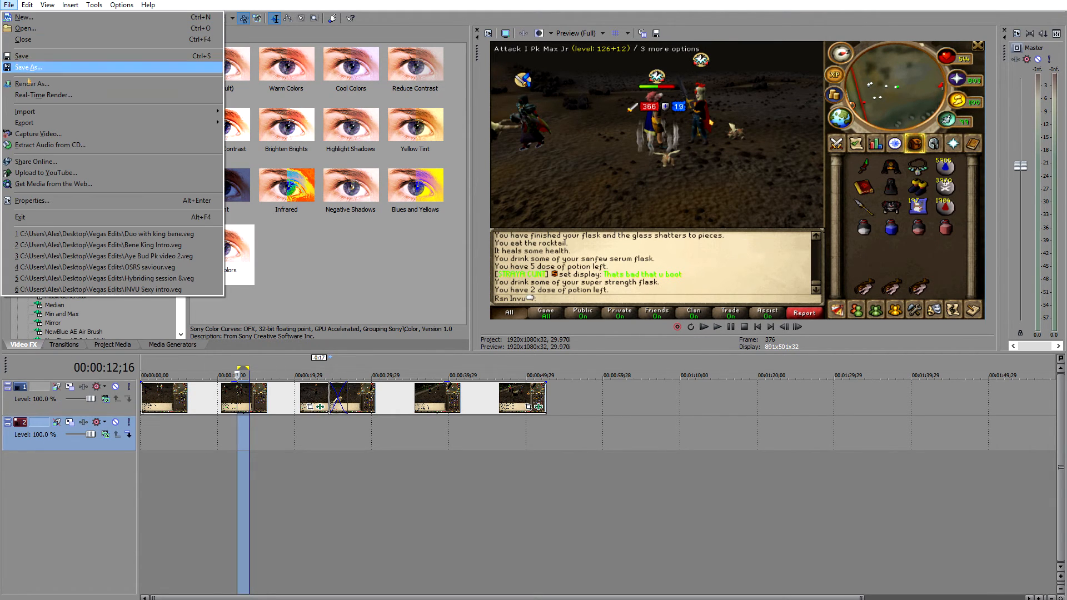
left_click(49, 83)
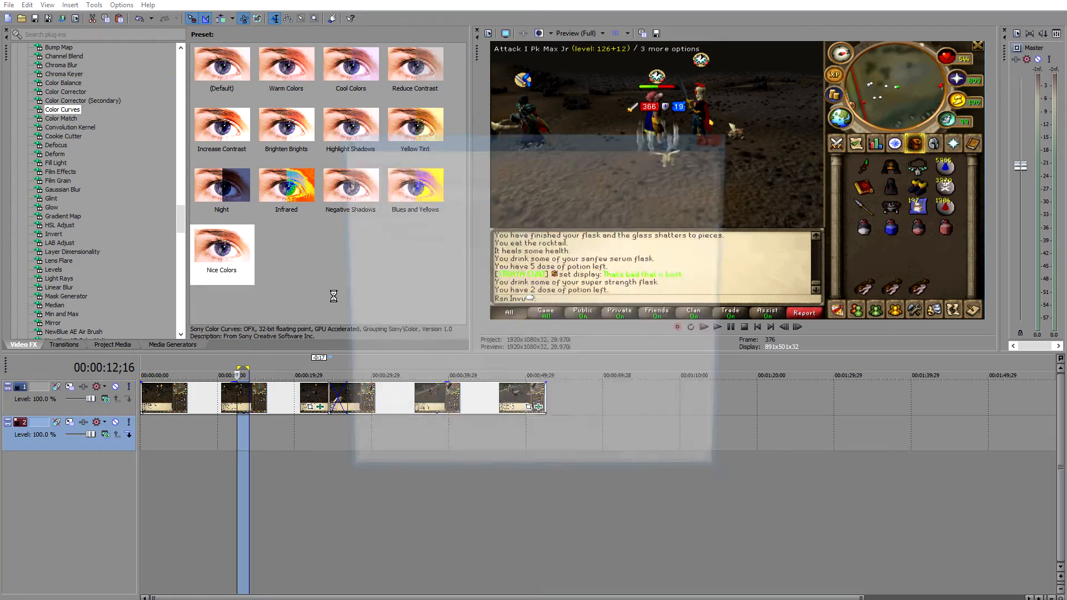
left_click_drag(484, 143, 476, 223)
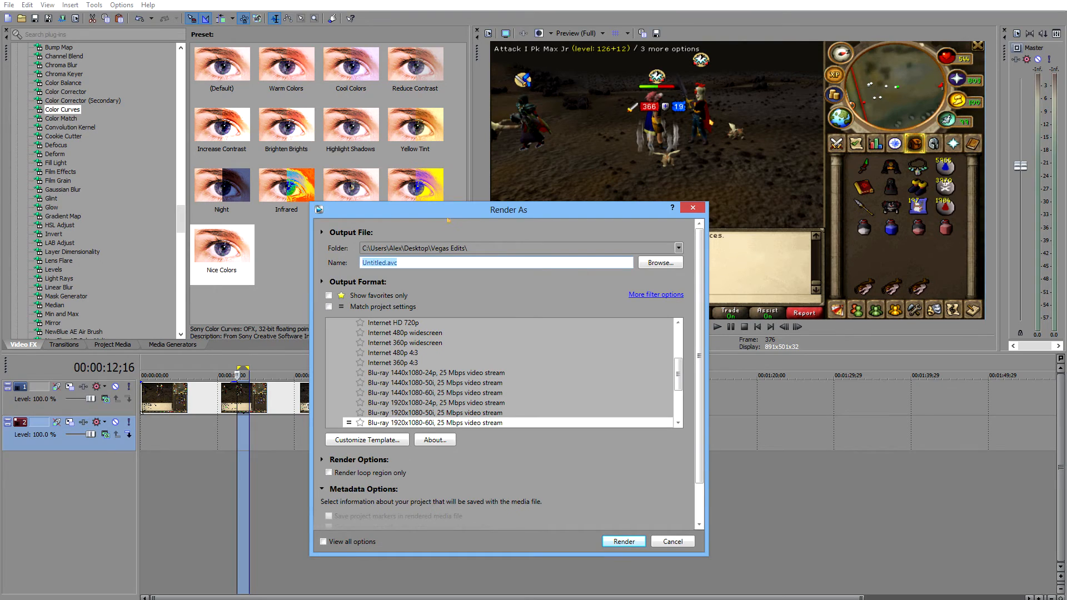
left_click(412, 265)
key("ctrl+a")
mouse_move(677, 379)
left_mouse_down()
mouse_move(677, 402)
mouse_move(677, 357)
mouse_move(677, 387)
left_mouse_up()
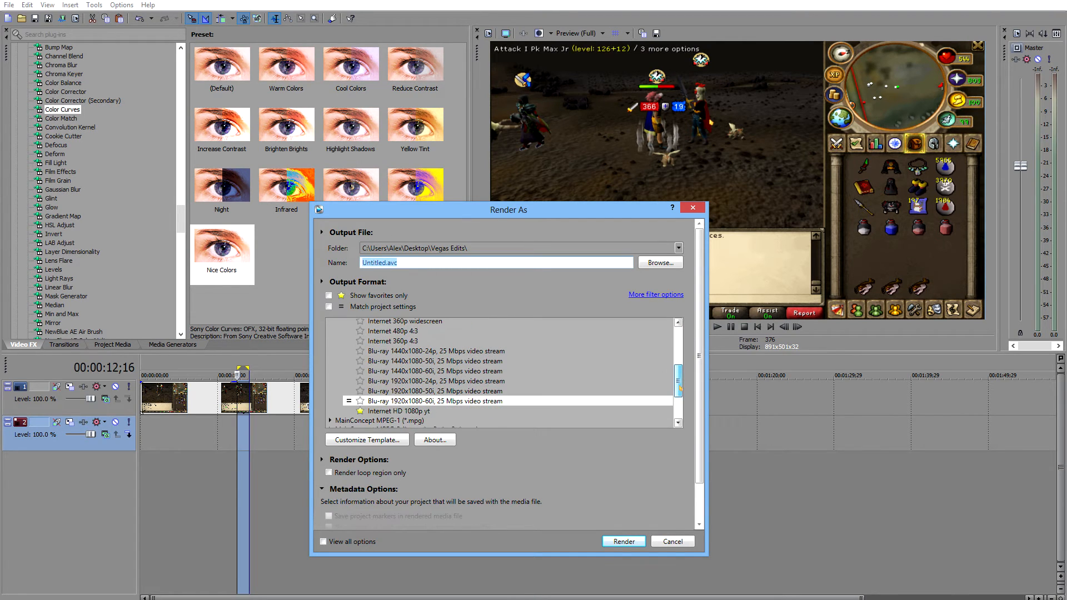
left_click(478, 411)
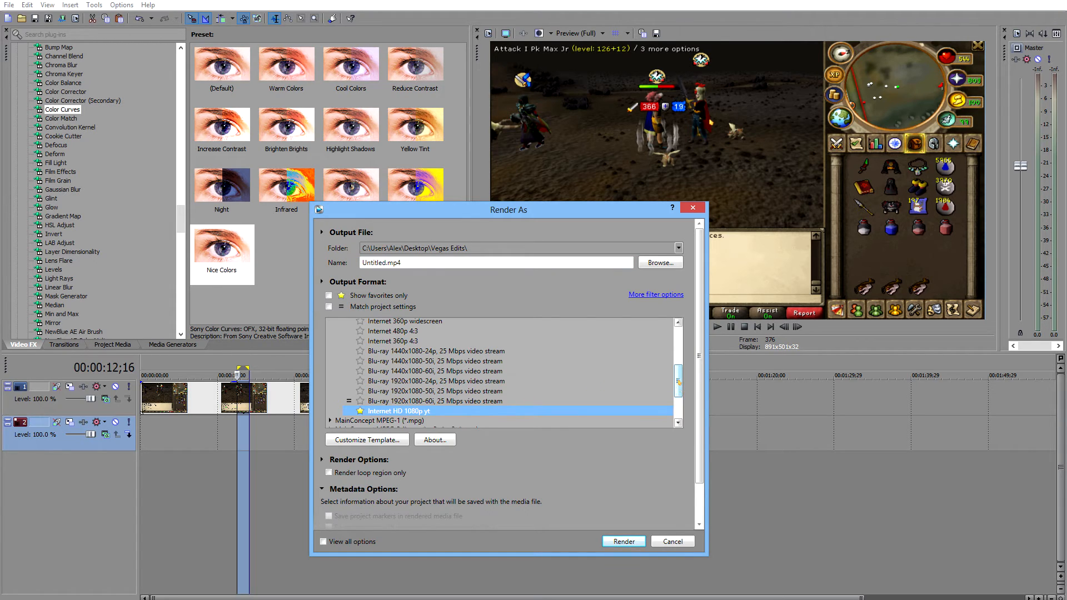
left_click_drag(678, 381, 687, 362)
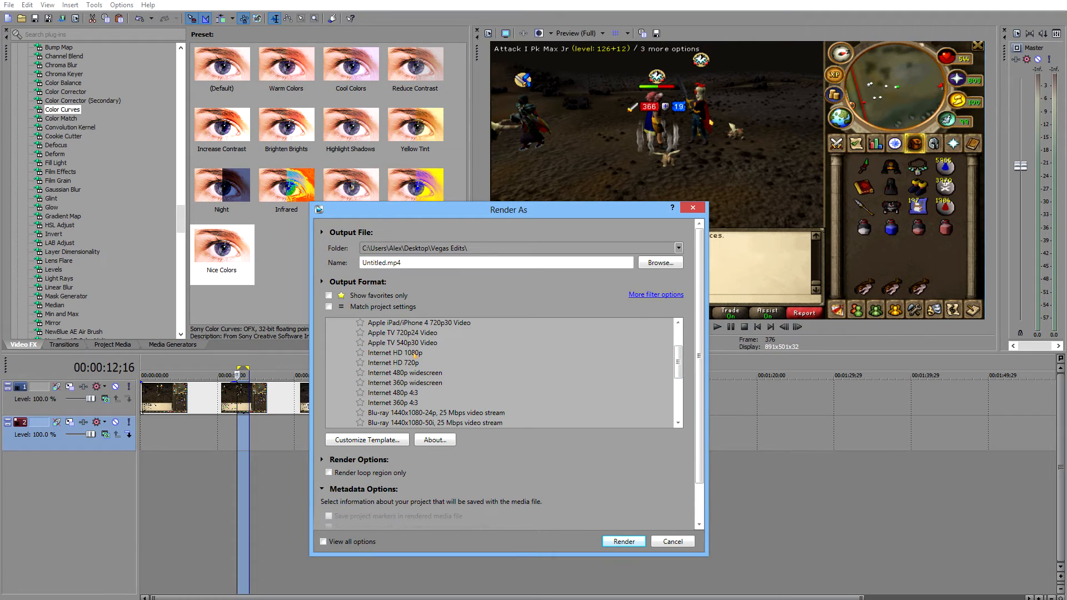
left_click_drag(676, 363, 677, 385)
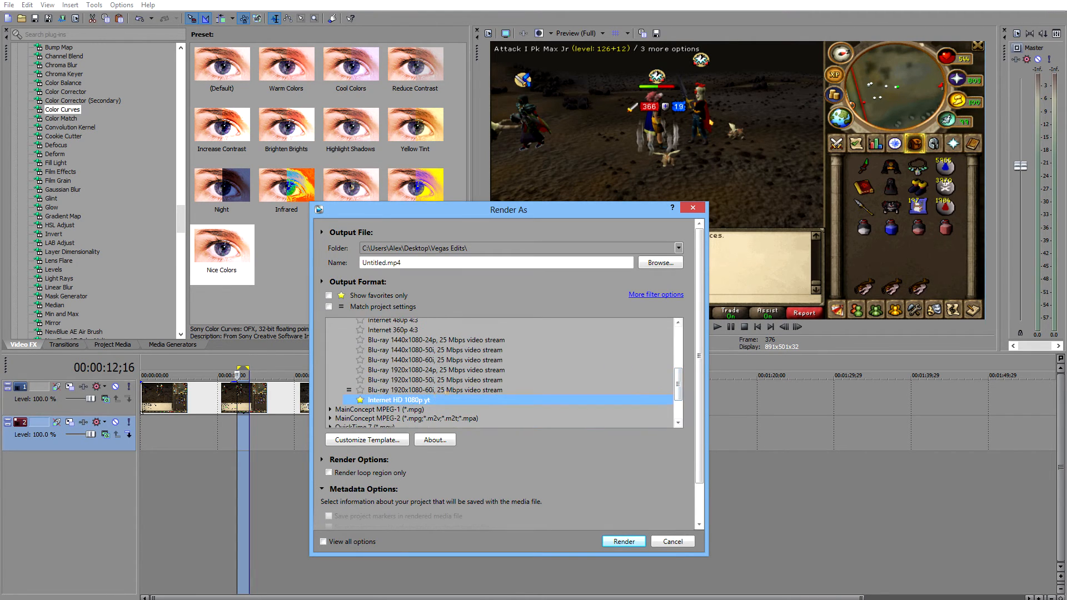
Open the template's custom settings, leaving video included and the profile set to Main.
left_click(376, 440)
left_click_drag(539, 206, 392, 173)
left_click(368, 192)
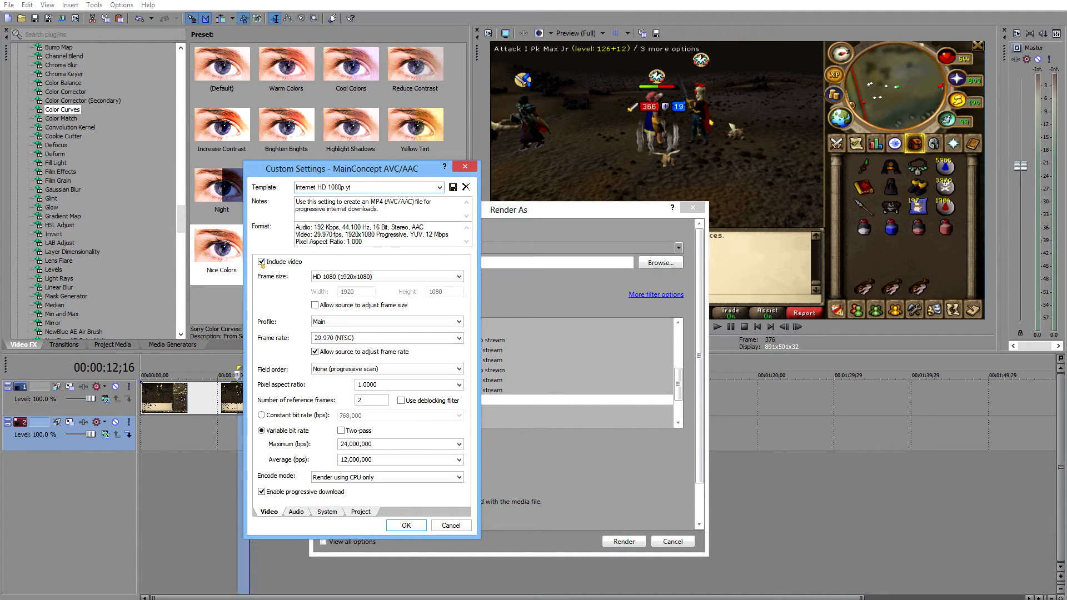
left_click(284, 261)
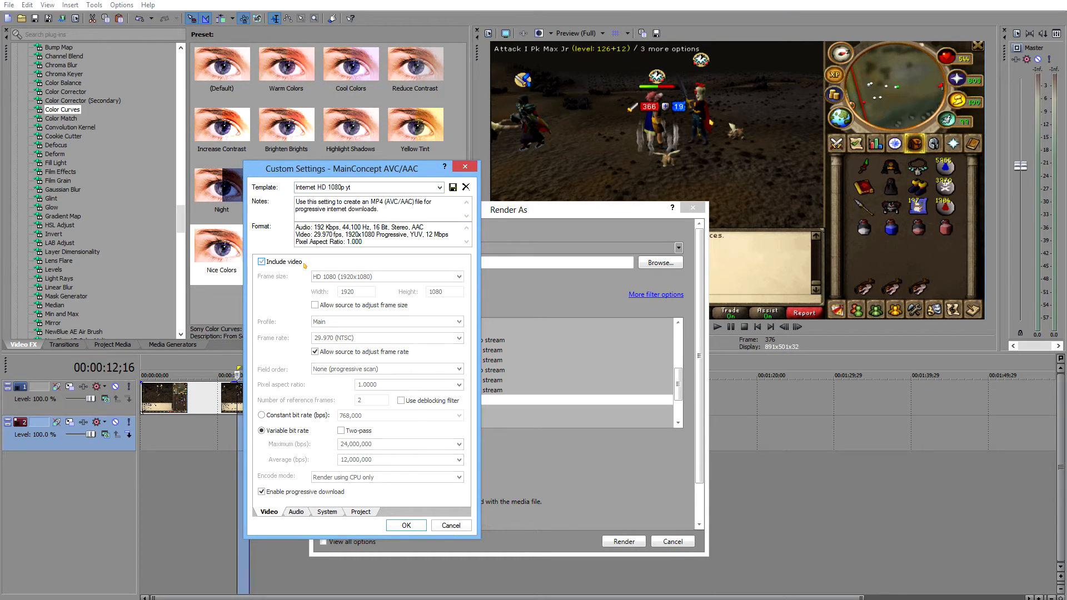
left_click(262, 261)
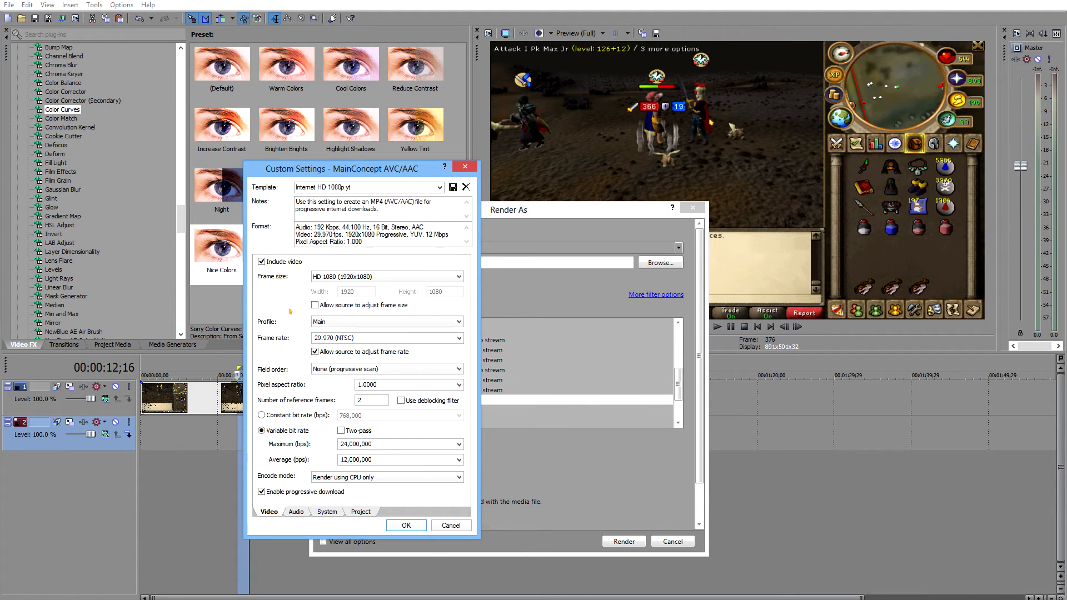
left_click(328, 323)
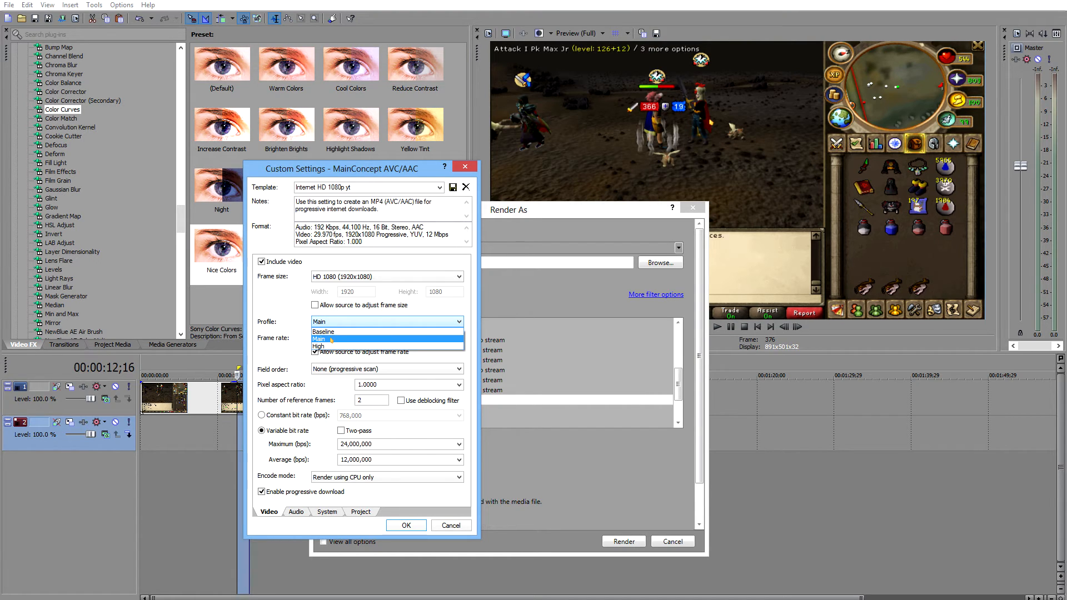
left_click(332, 340)
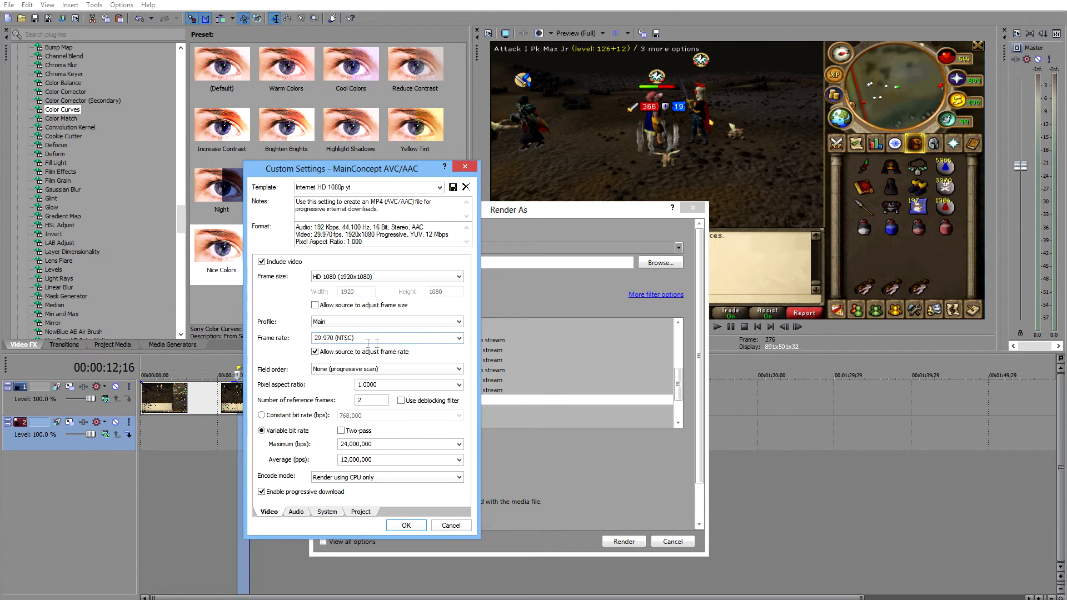
Review the frame rate choices and set the template's field order to Lower field first.
left_click(463, 339)
left_click(458, 339)
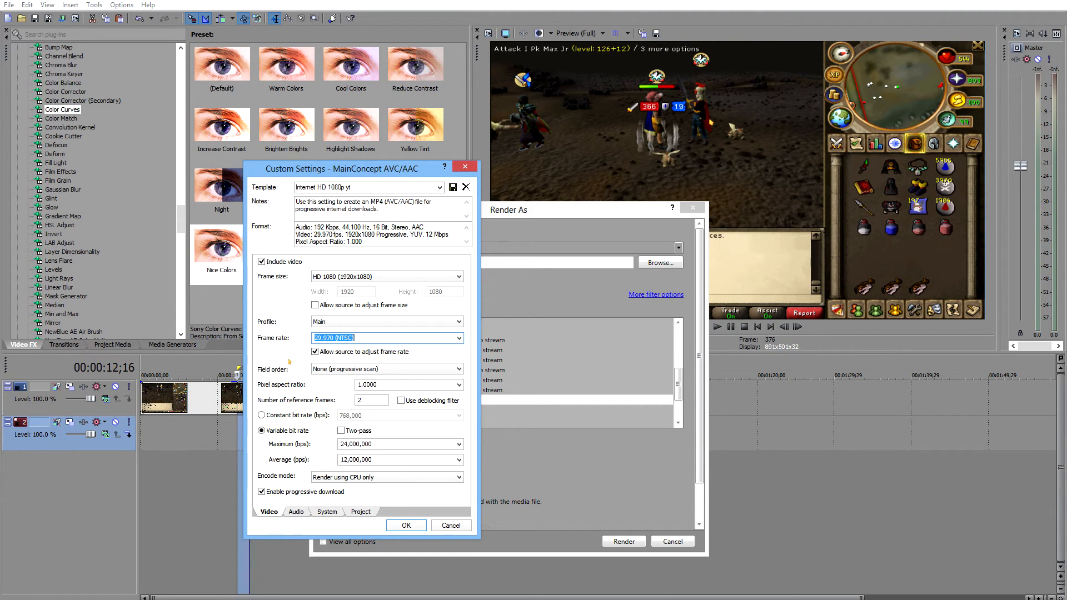
left_click(343, 369)
key("Escape")
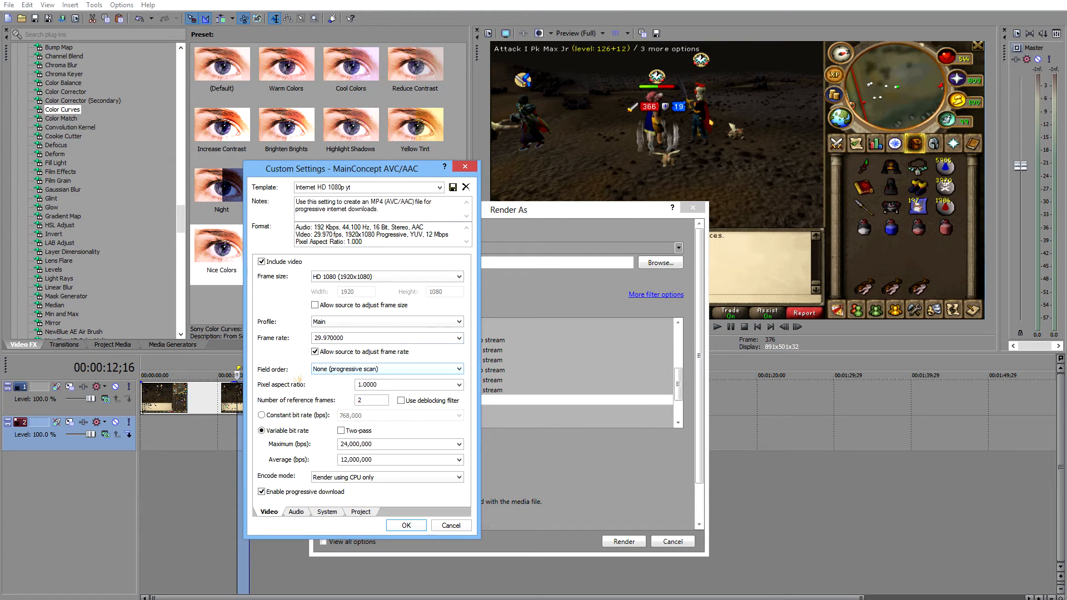
key("Down")
key("Down")
Examine the template's number of reference frames and the choices for its maximum and average variable bit rate.
left_click(363, 404)
left_click(399, 448)
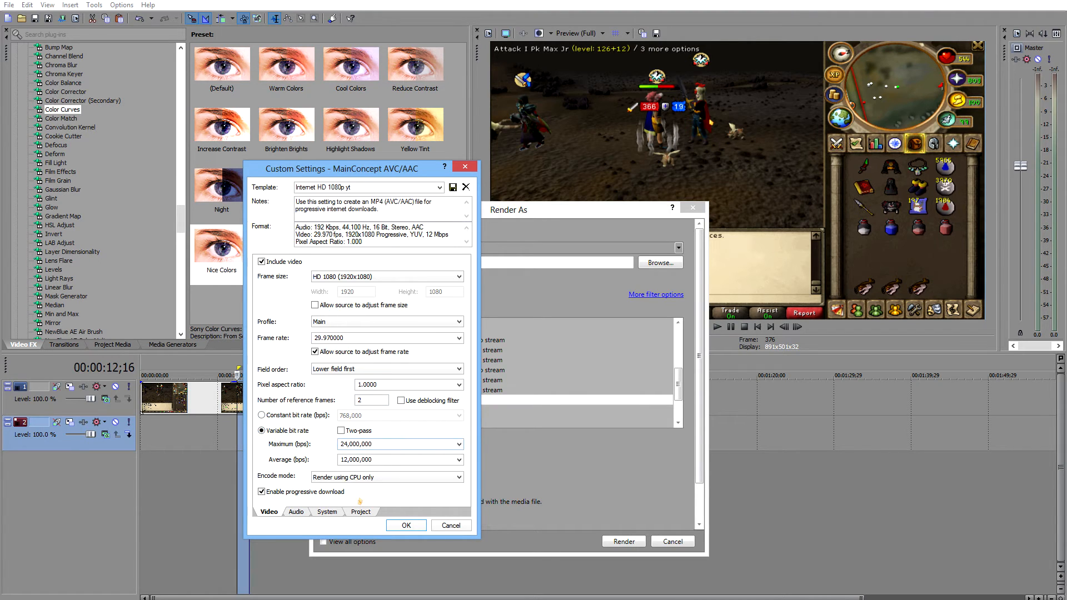
left_click(459, 444)
left_click(459, 445)
left_click(459, 459)
left_click(459, 459)
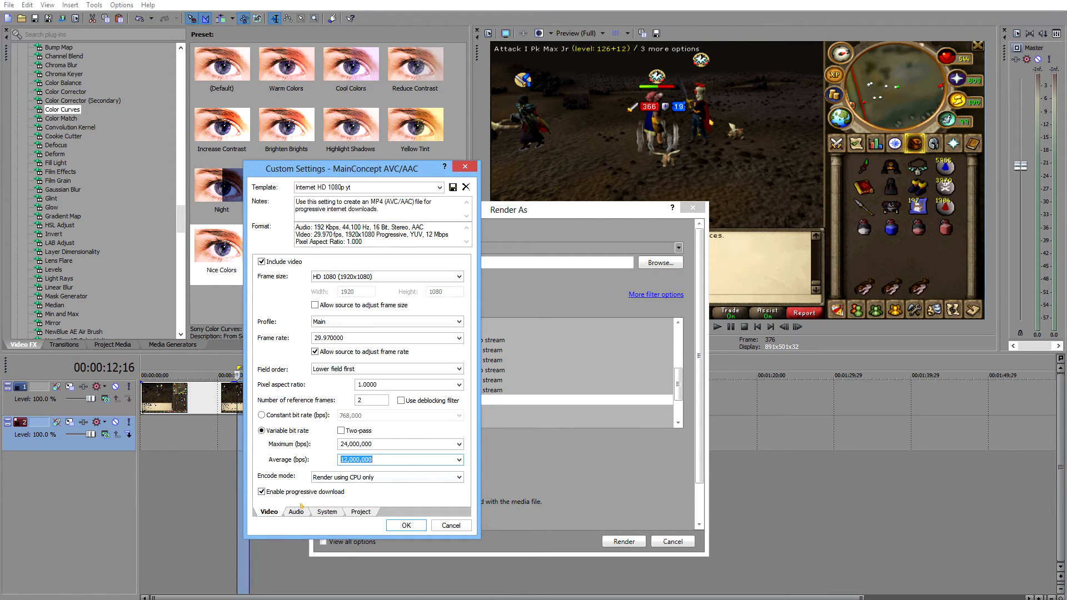
Review the encode mode choices and select Render using CPU only.
left_click(375, 477)
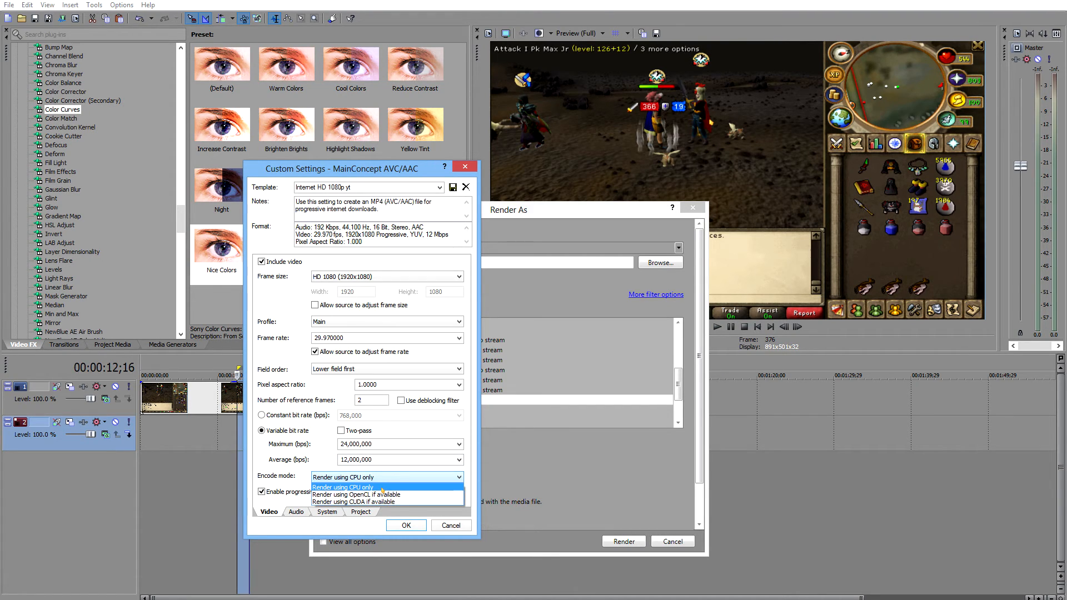
left_click(382, 488)
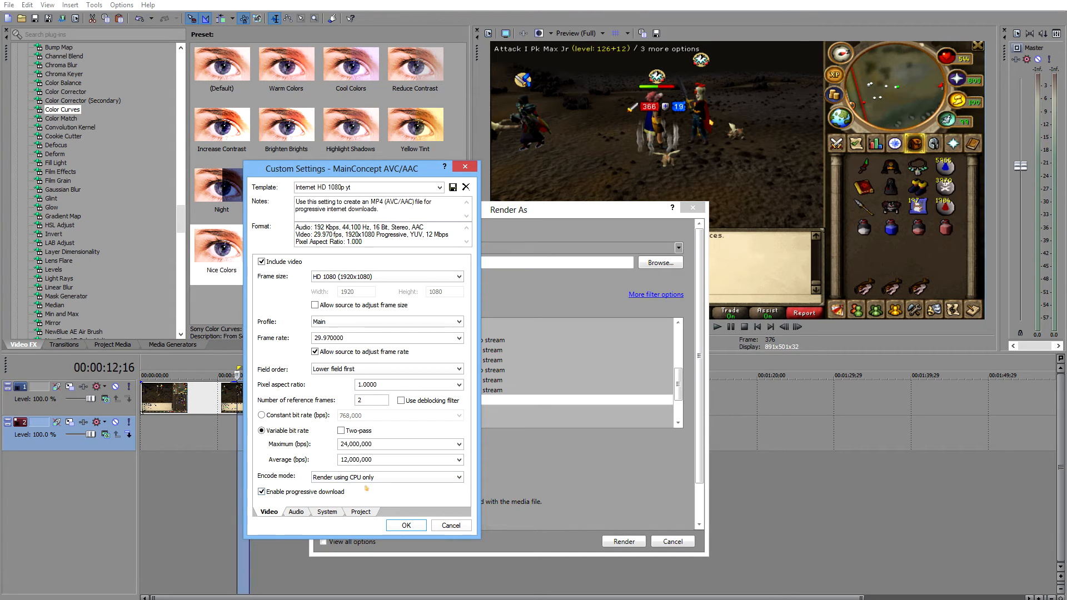
left_click(367, 477)
left_click(367, 476)
left_click(367, 477)
left_click(367, 478)
Examine the template's audio sample rate and bit rate choices, along with its system and project settings.
left_click(295, 510)
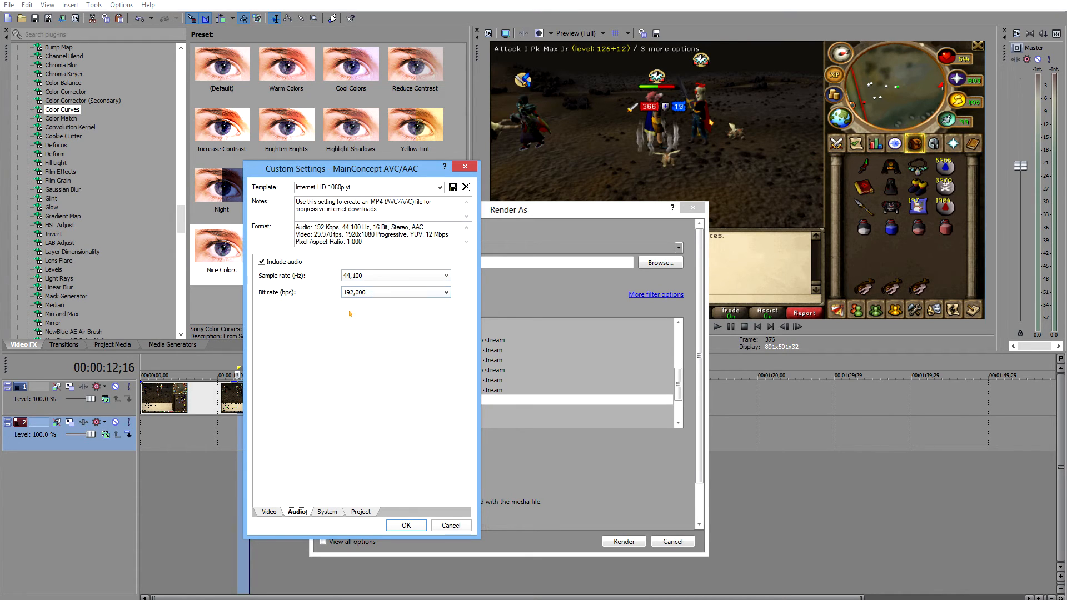
left_click(445, 275)
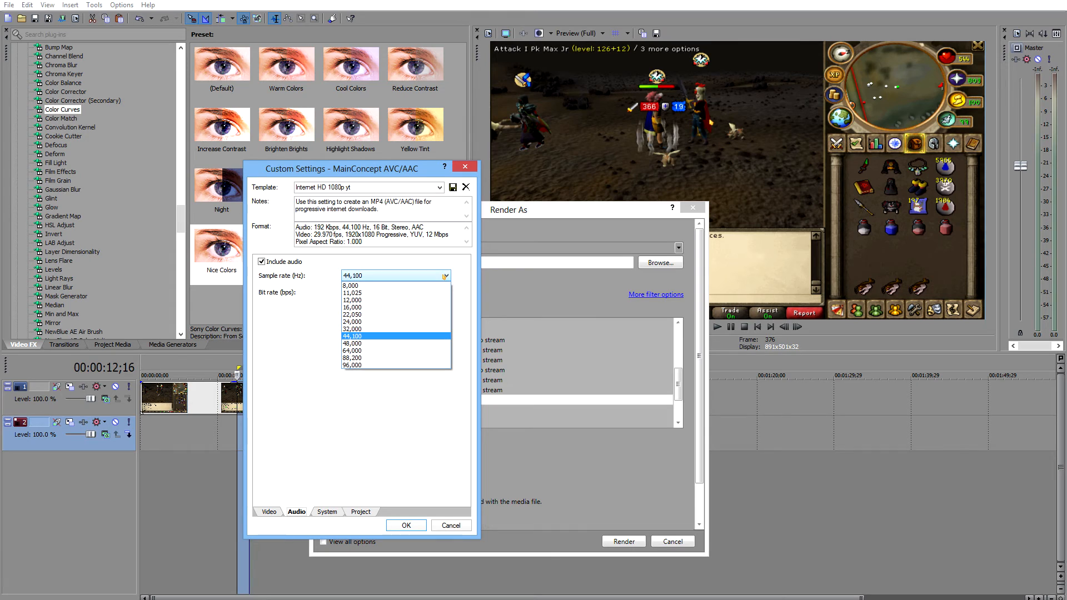
left_click(445, 276)
left_click(425, 293)
left_click(424, 293)
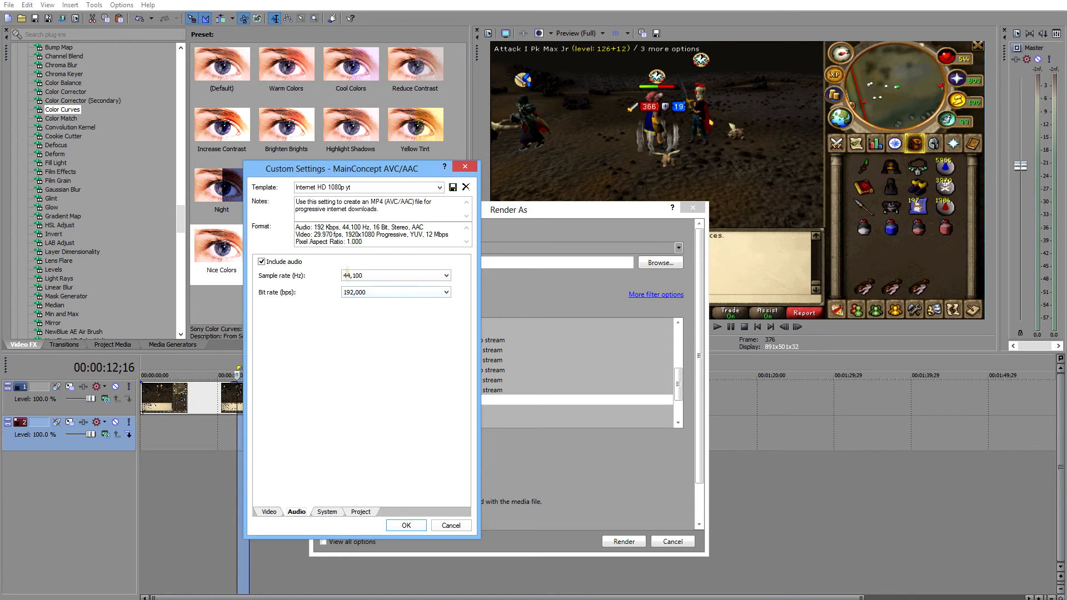
left_click(327, 511)
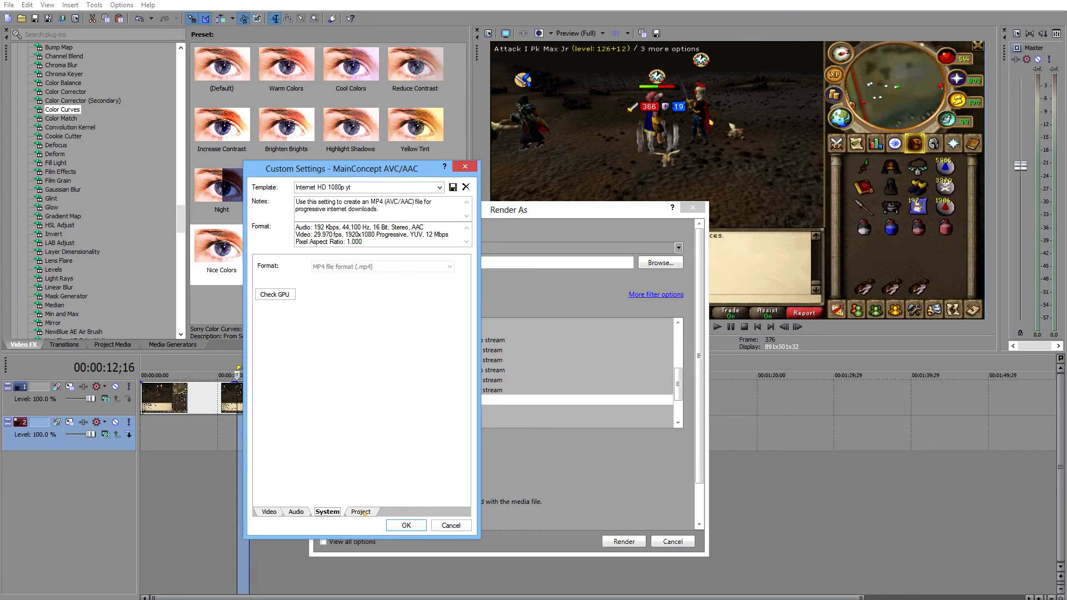
left_click(361, 512)
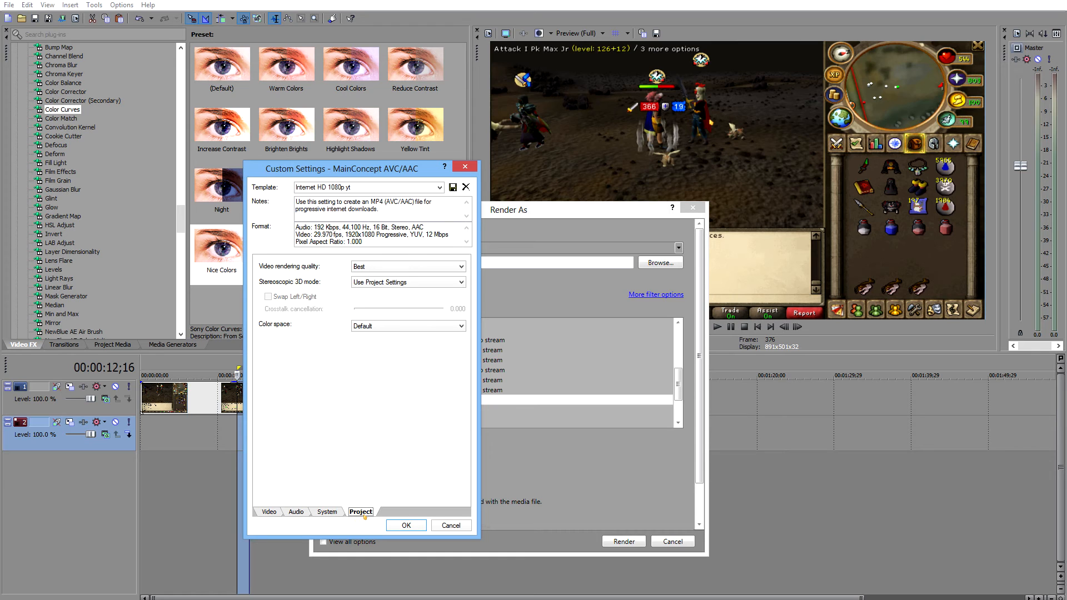
Review the template's video rendering quality choices and select Best.
left_click(425, 269)
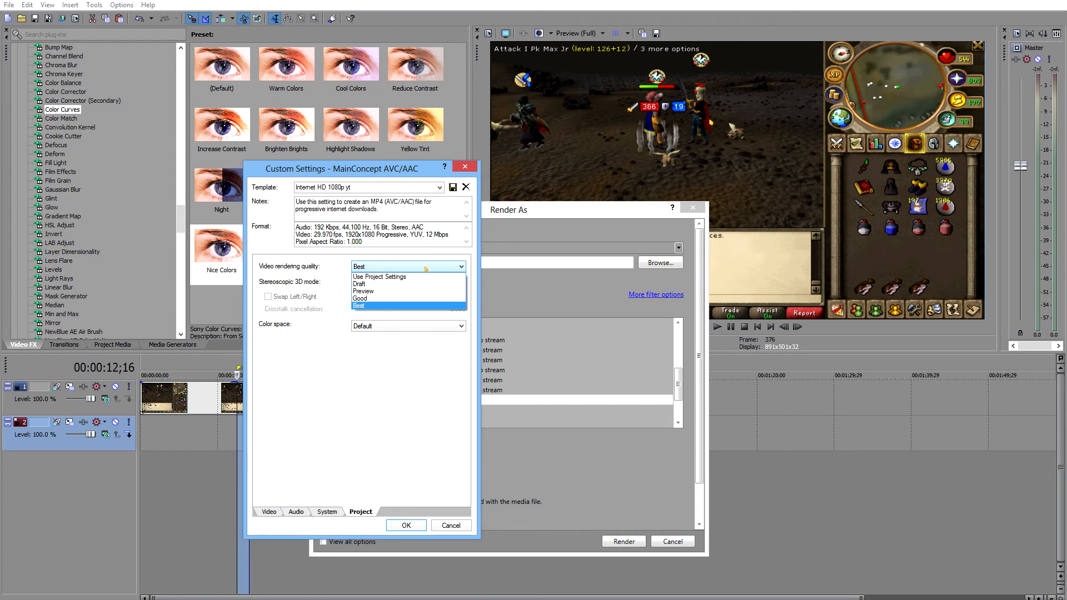
left_click(425, 269)
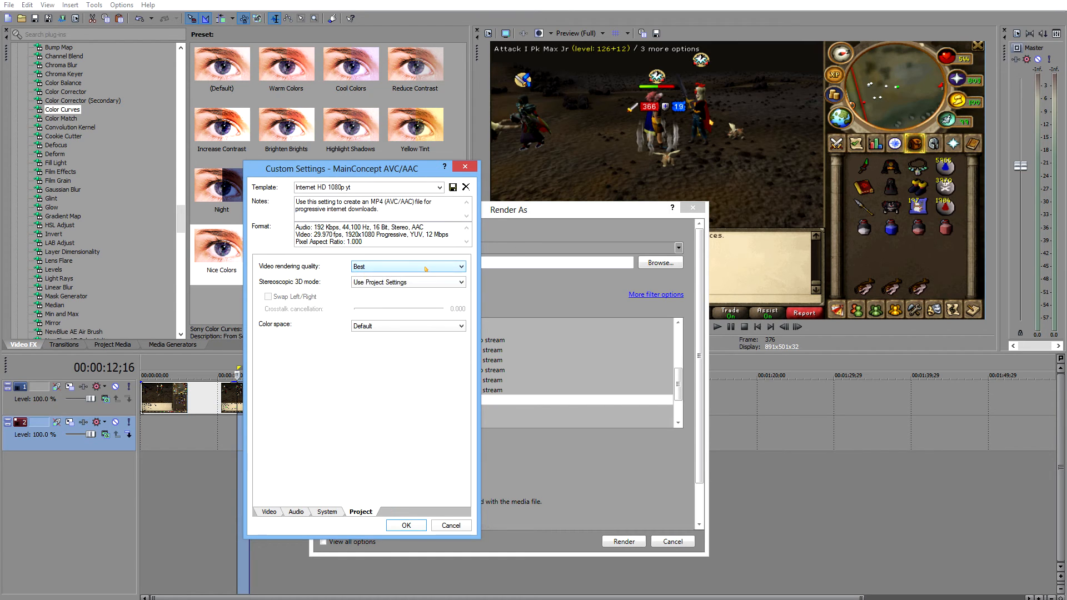
left_click(404, 268)
left_click(395, 303)
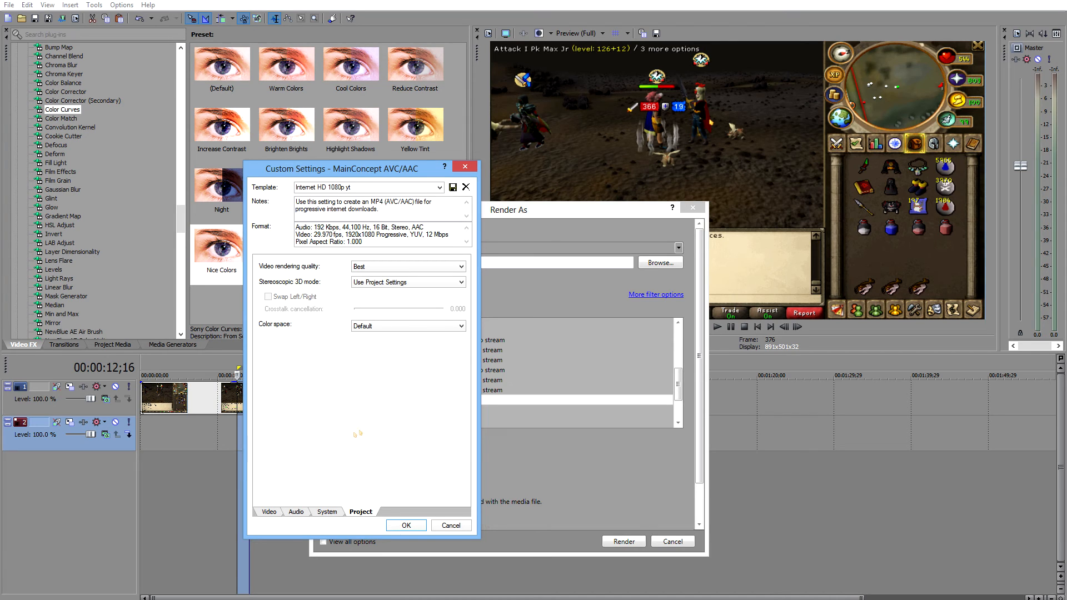
Review the template's color space and stereoscopic 3D mode choices and accept the custom settings.
left_click(410, 326)
left_click(410, 326)
left_click(398, 282)
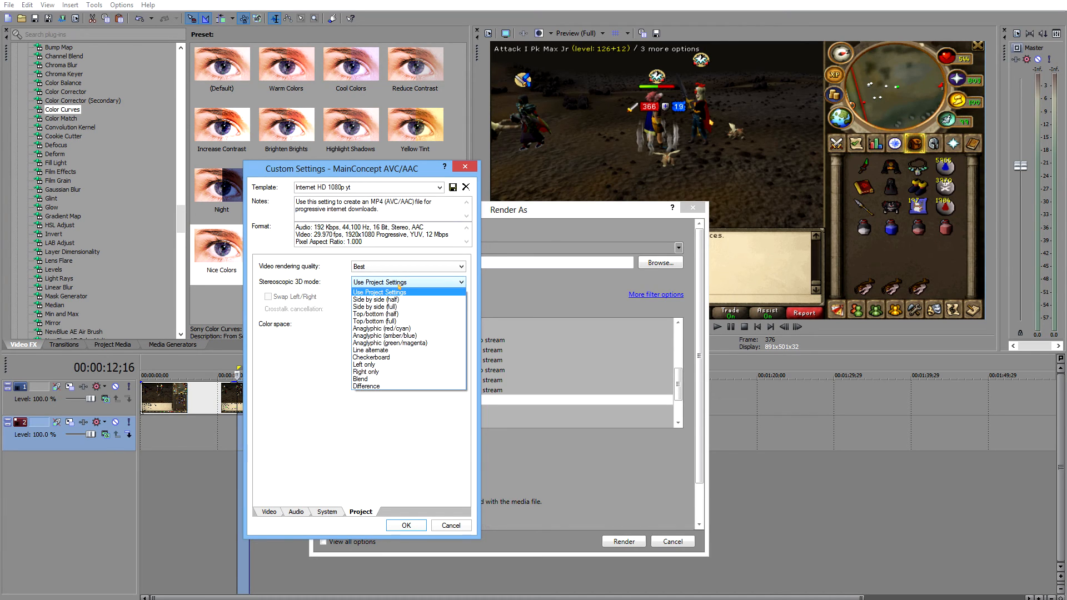
left_click(398, 286)
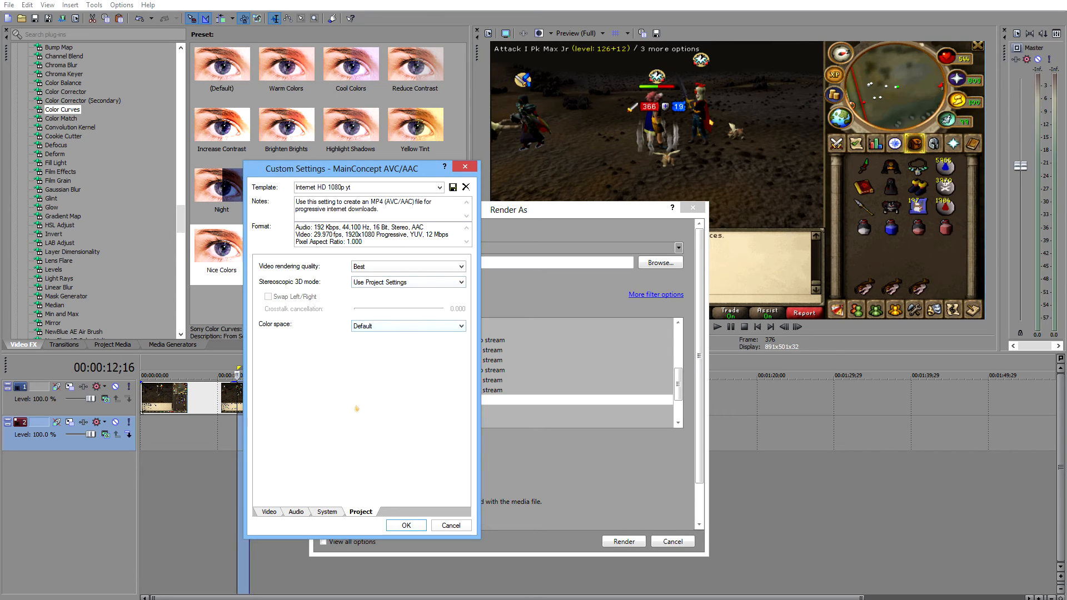
left_click(405, 525)
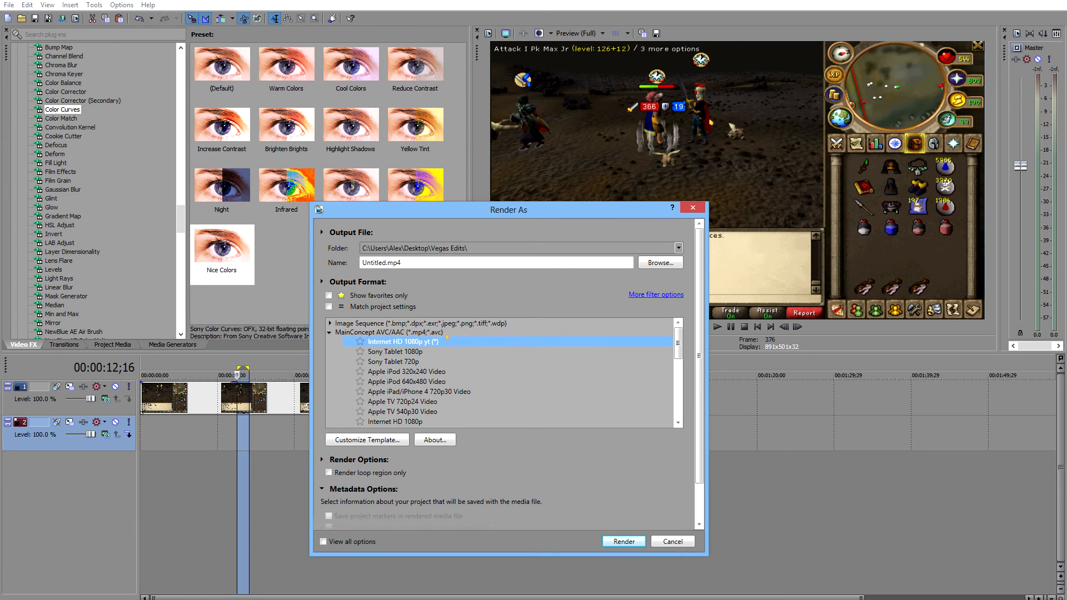
Look through the render templates and select the favorite Internet HD 1080p yt under MainConcept AVC/AAC.
left_click_drag(678, 344, 683, 409)
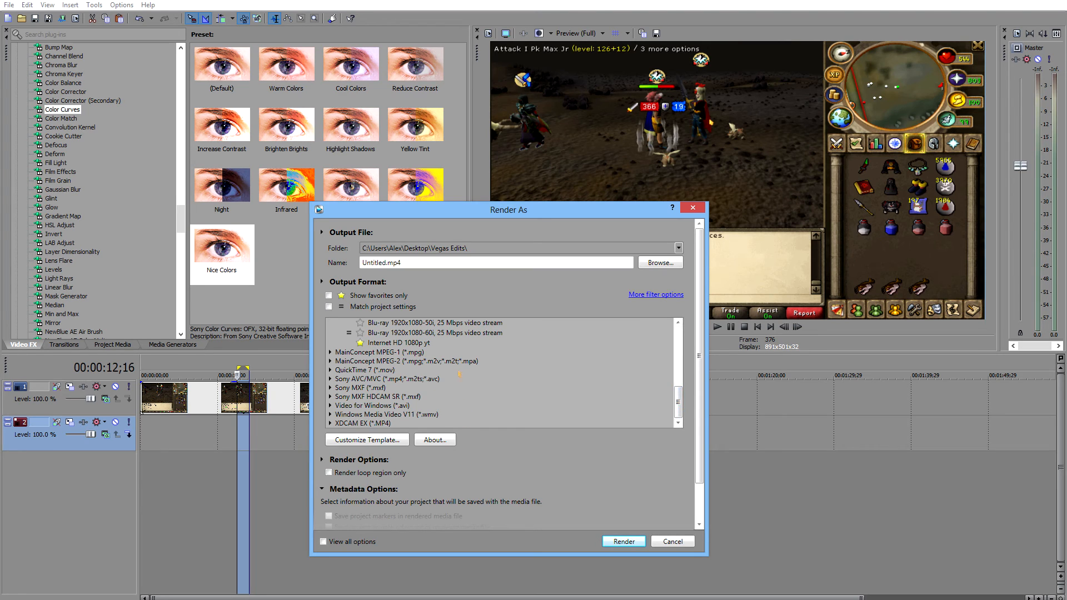
scroll(449, 366, "up", 10)
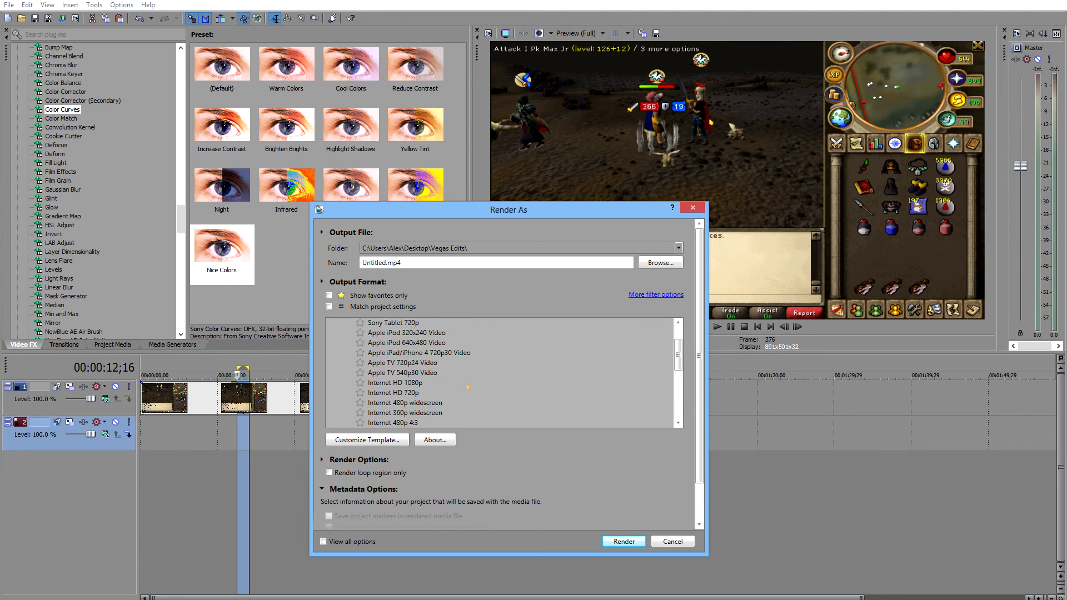
scroll(464, 383, "down", 8)
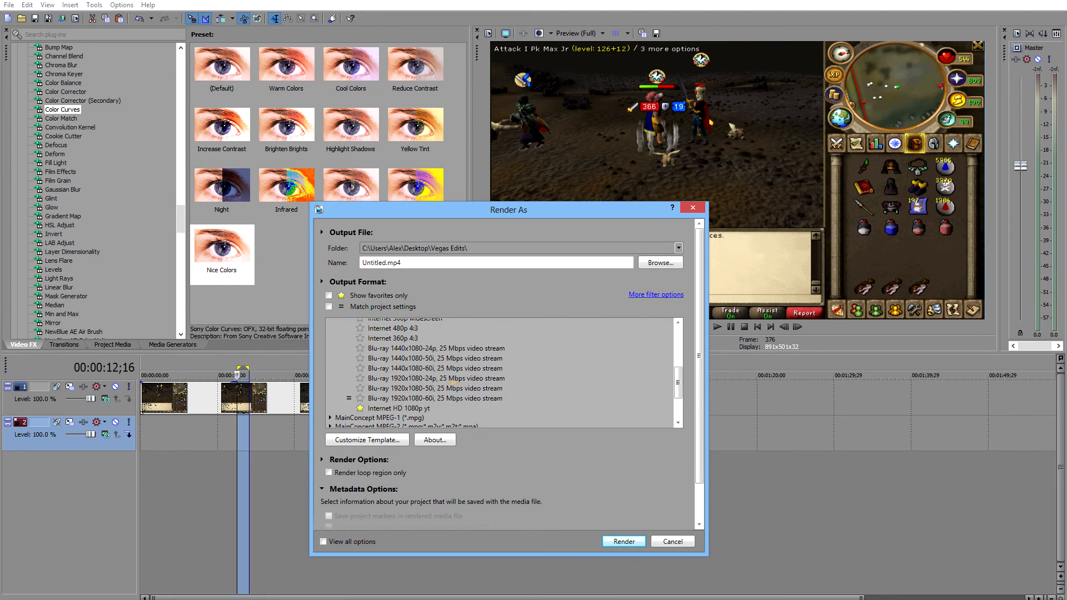
scroll(351, 365, "up", 8)
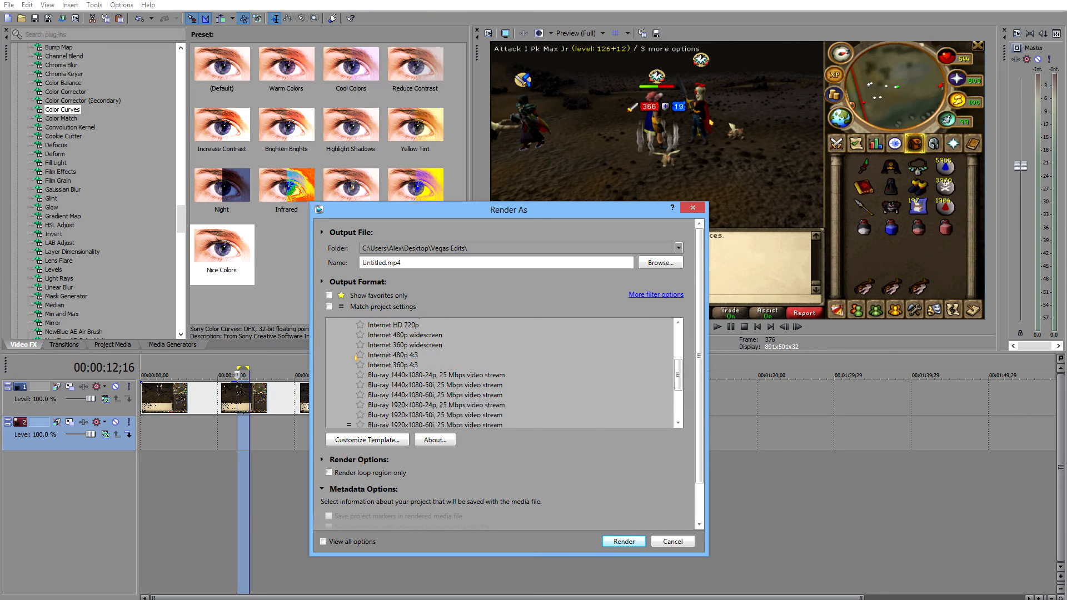
scroll(348, 366, "down", 8)
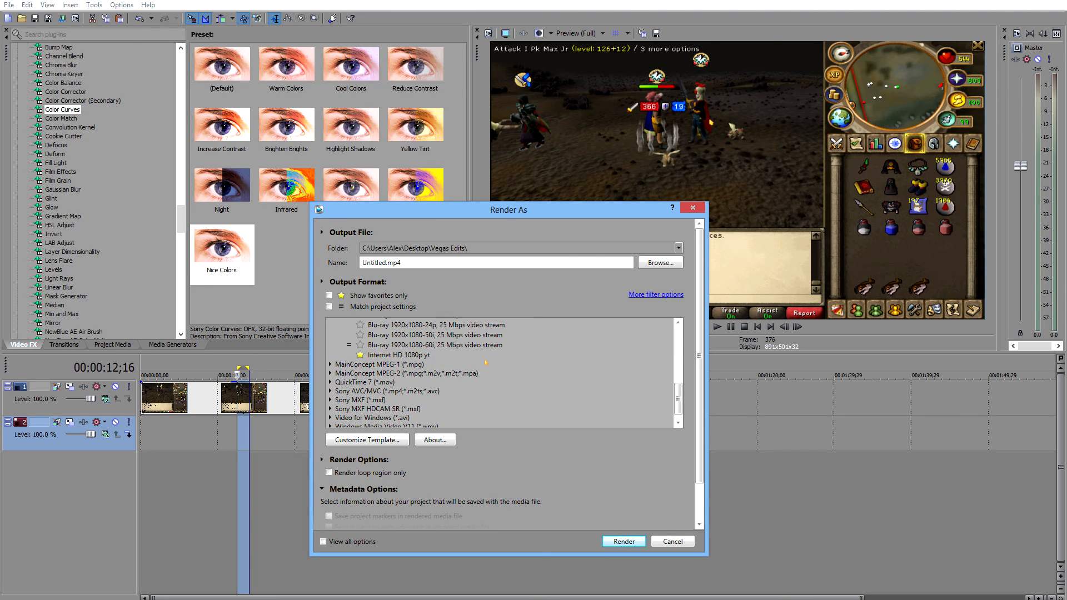
left_click(438, 356)
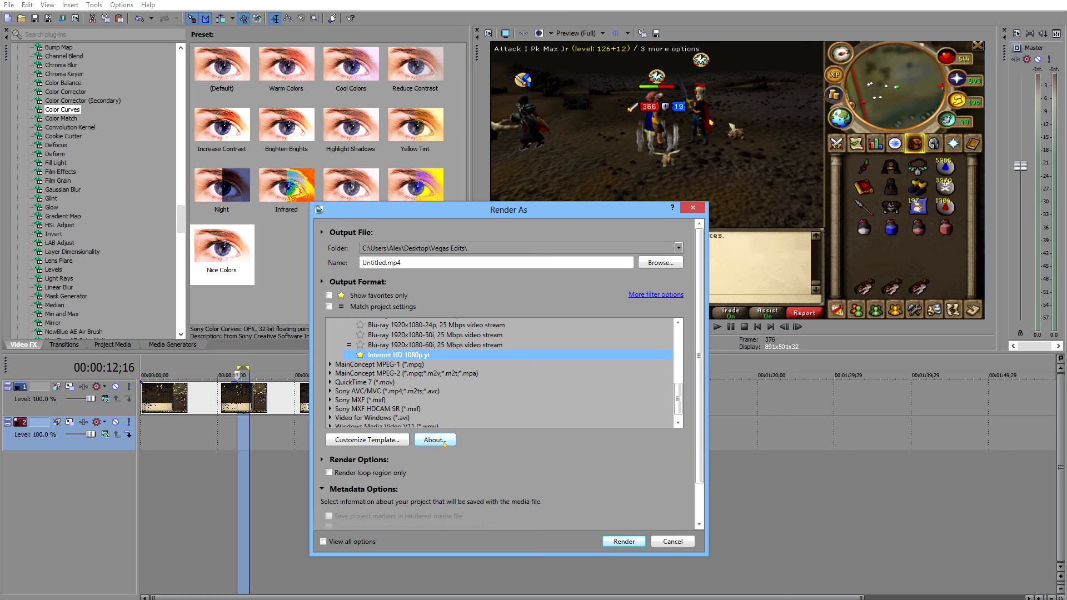
Try the Blu-ray 1920x1080-60i and 1920x1080-50i templates and reselect Internet HD 1080p yt.
left_click(490, 346)
left_click(497, 333)
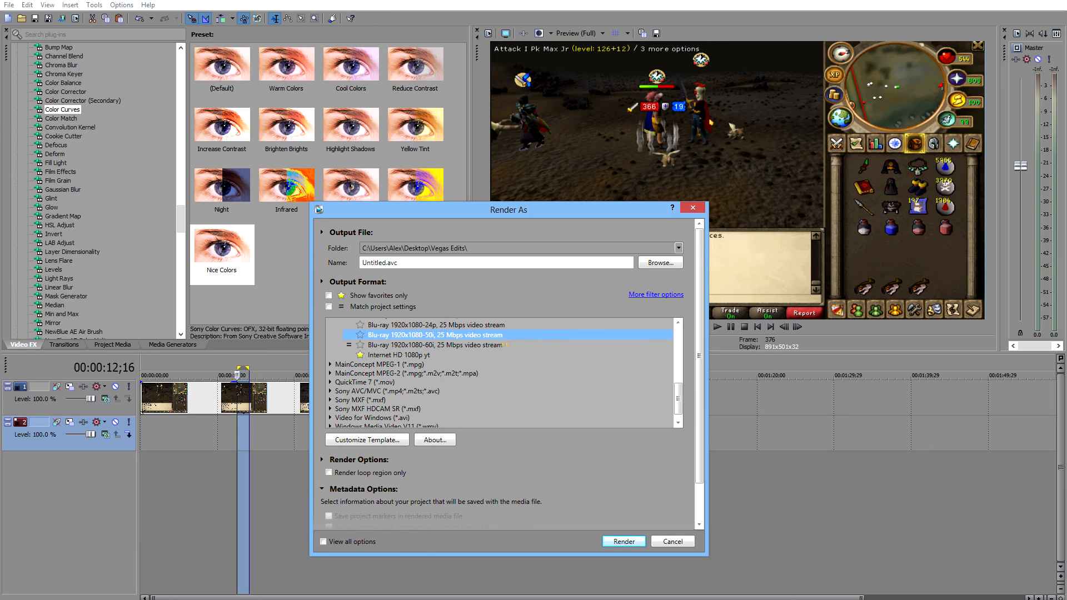
scroll(481, 360, "up", 1)
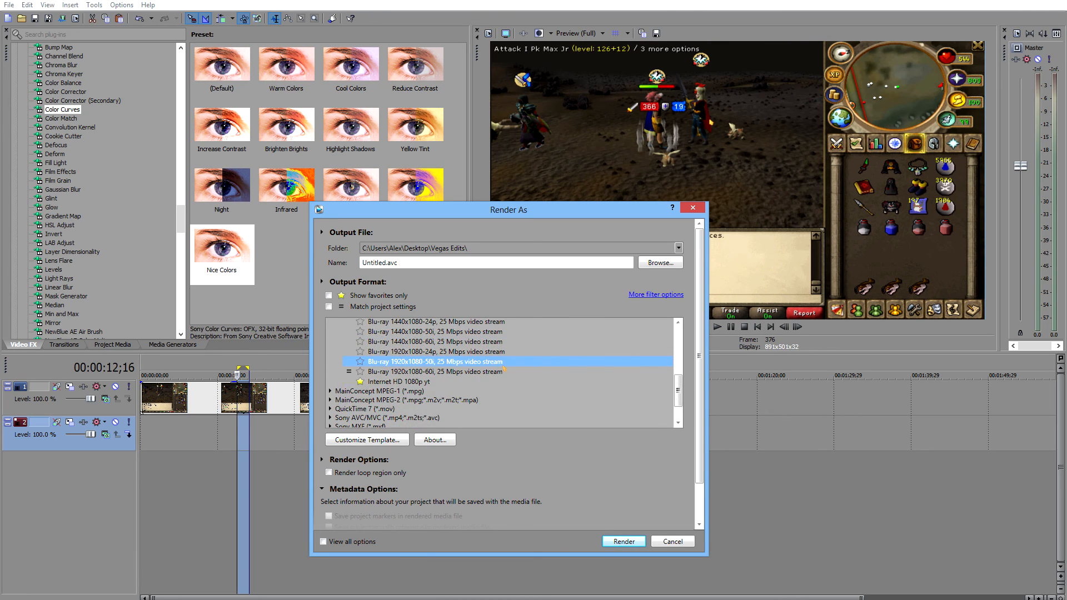
scroll(475, 364, "up", 1)
left_click(415, 337)
left_click(411, 408)
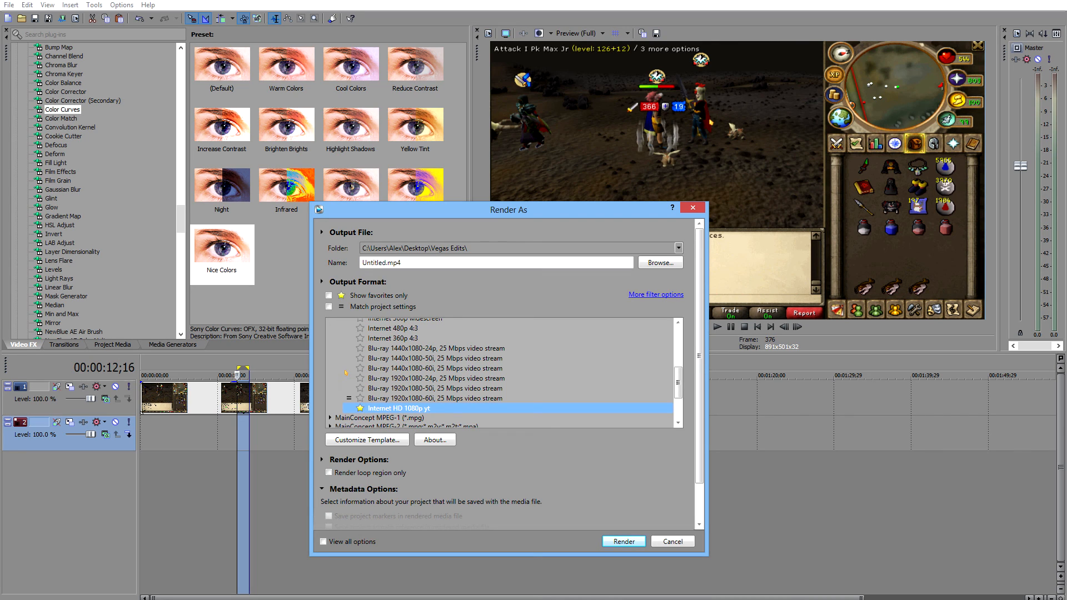
Examine the MainConcept AVC/AAC template list around Internet HD 1080p yt and reposition the Render As dialog.
left_click(346, 370)
left_click(376, 410)
scroll(347, 368, "up", 10)
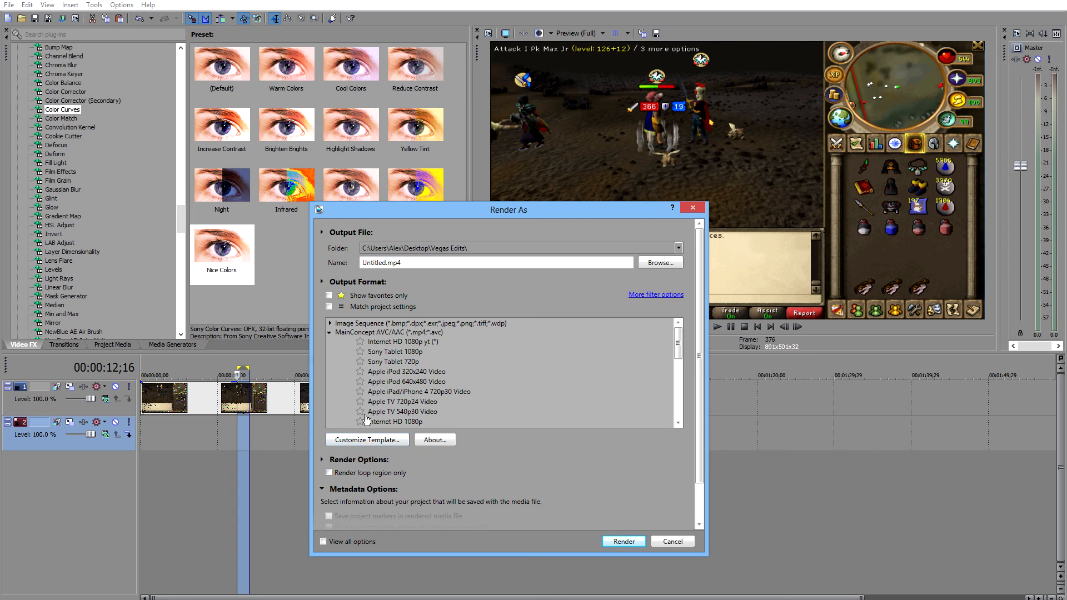
scroll(356, 389, "down", 1)
scroll(350, 369, "down", 10)
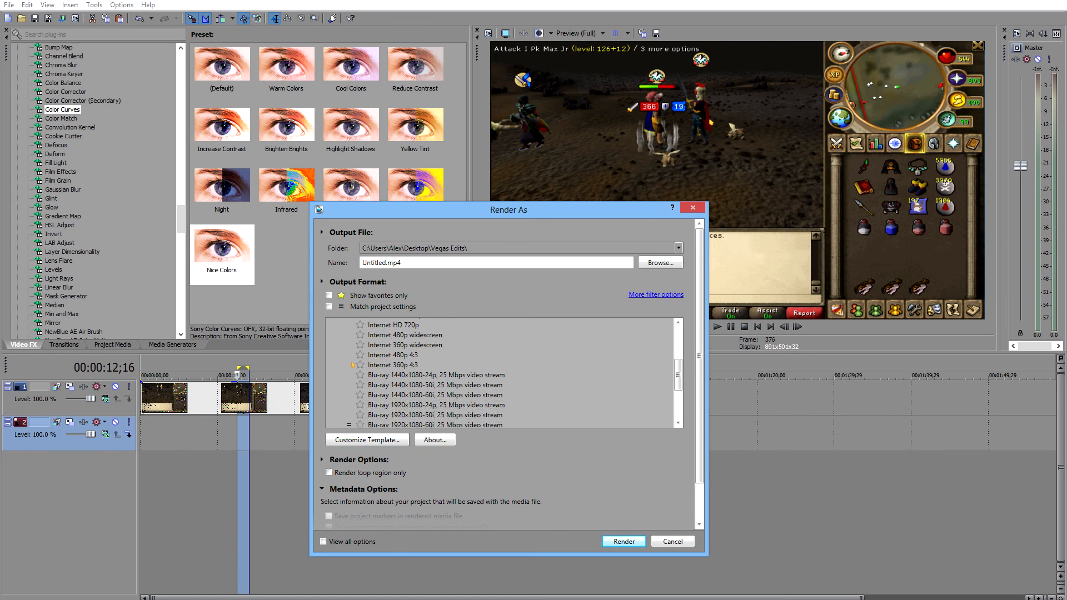
scroll(352, 364, "up", 3)
scroll(351, 366, "down", 3)
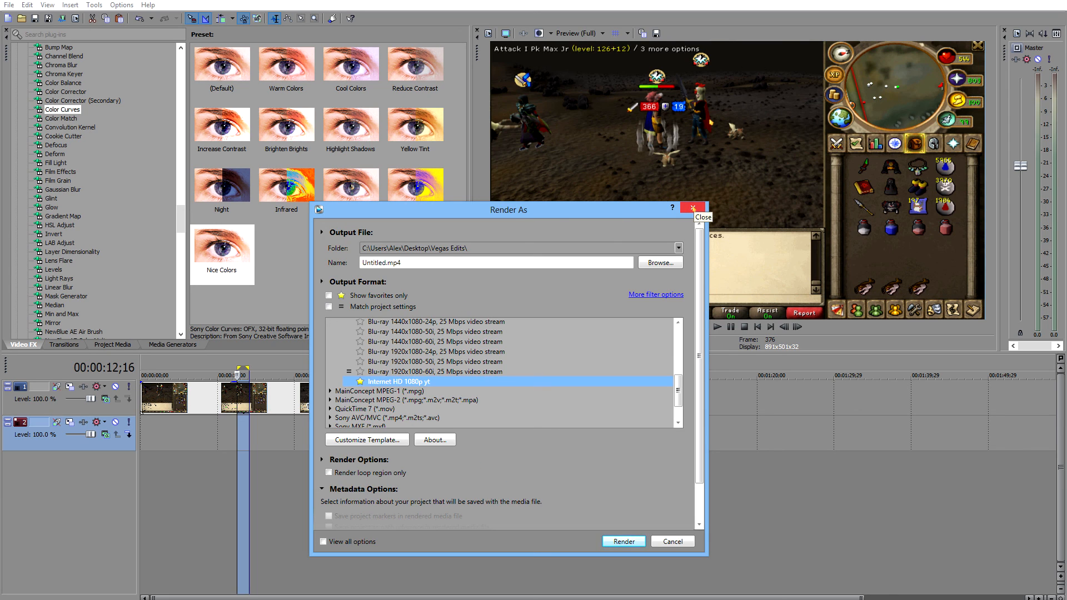
left_click_drag(595, 213, 530, 161)
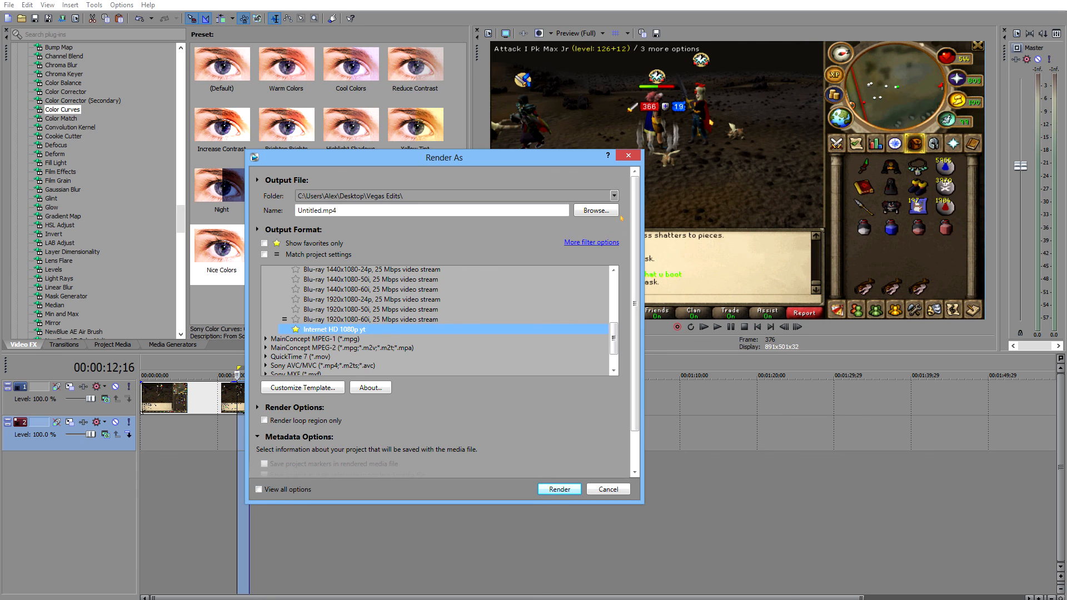
left_click_drag(458, 161, 577, 196)
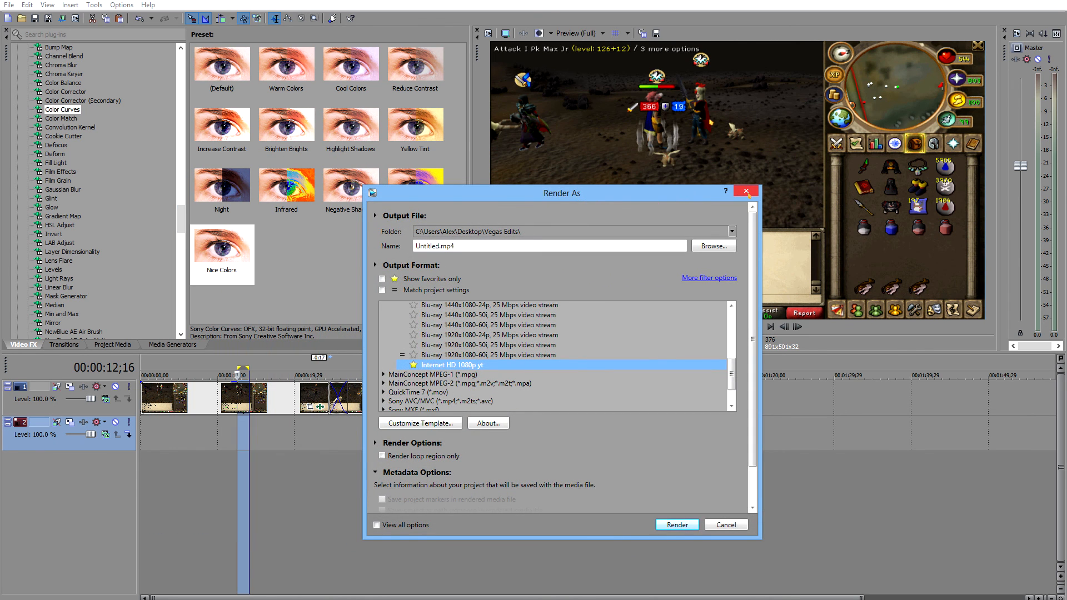